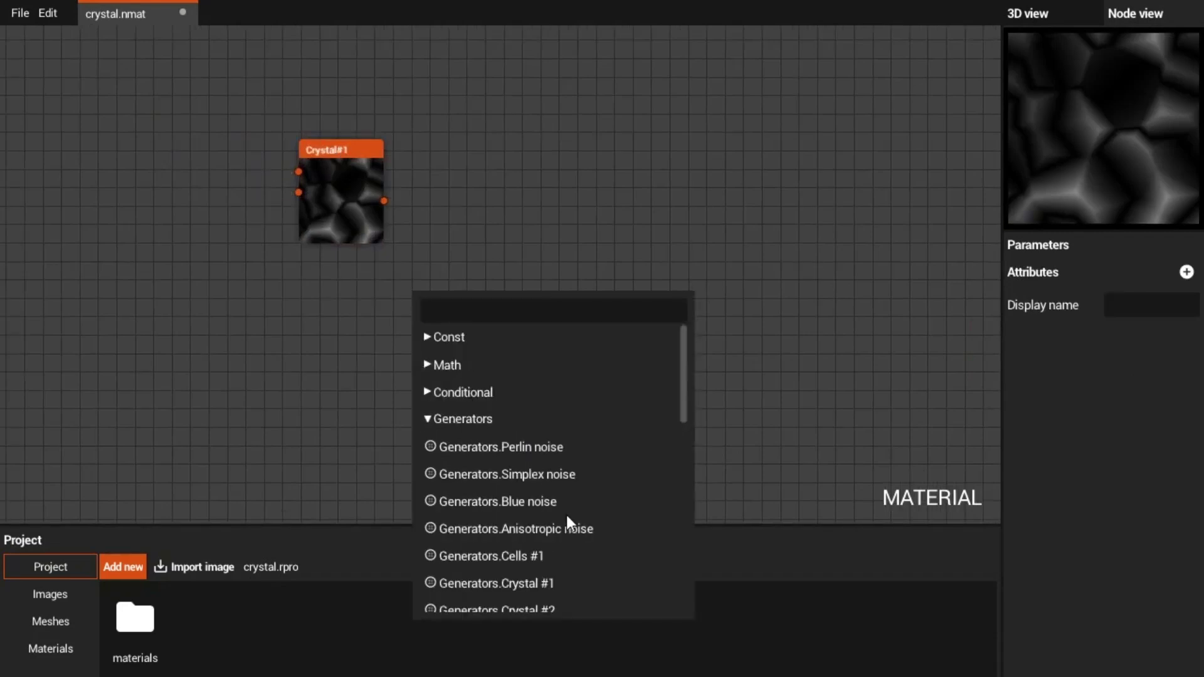
- Add a Shape node below Crystal#1 and a Levels node fed by Crystal#1's output
{"action": "left_click", "coordinate": [568, 524]}
{"action": "left_click_drag", "start_coordinate": [412, 237], "coordinate": [341, 277]}
{"action": "left_click", "coordinate": [532, 312]}
{"action": "right_click", "coordinate": [529, 307]}
{"action": "left_click", "coordinate": [567, 573]}
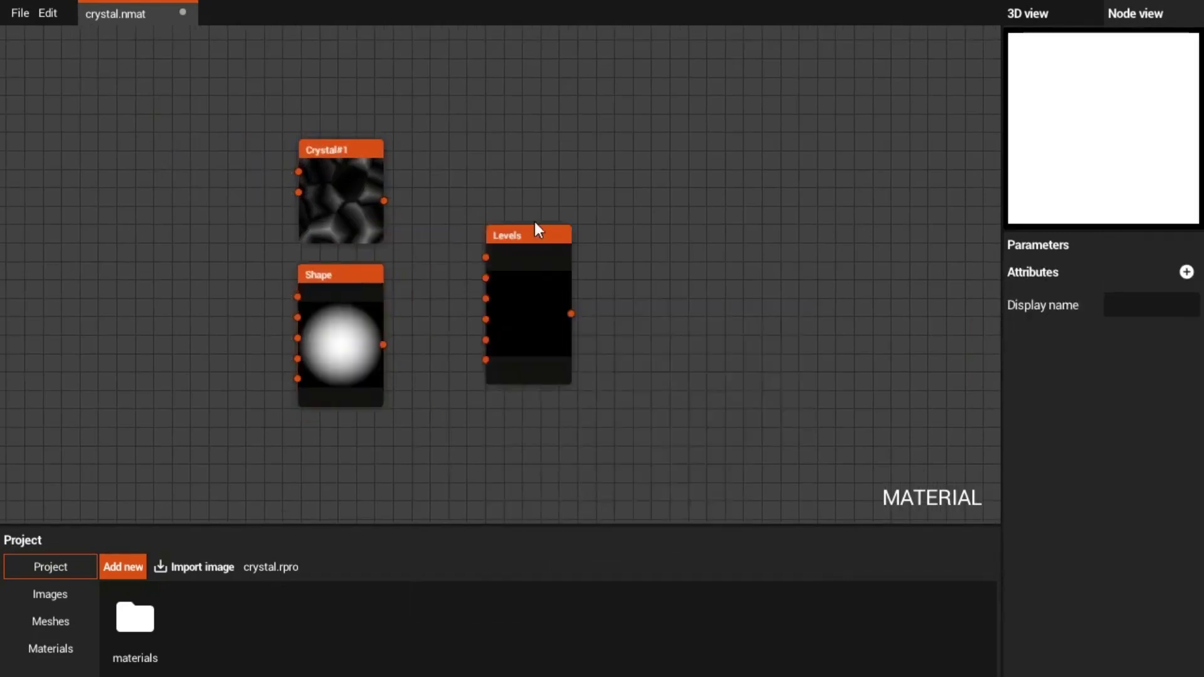
{"action": "left_click_drag", "start_coordinate": [535, 228], "coordinate": [492, 92]}
{"action": "left_click_drag", "start_coordinate": [444, 120], "coordinate": [384, 201]}
- Add a Blend node combining the Levels and Shape outputs, with a different blend mode
{"action": "right_click", "coordinate": [596, 306]}
{"action": "left_click", "coordinate": [627, 462]}
{"action": "left_click_drag", "start_coordinate": [596, 264], "coordinate": [632, 244]}
{"action": "scroll", "coordinate": [627, 242], "scroll_direction": "up", "scroll_amount": 2}
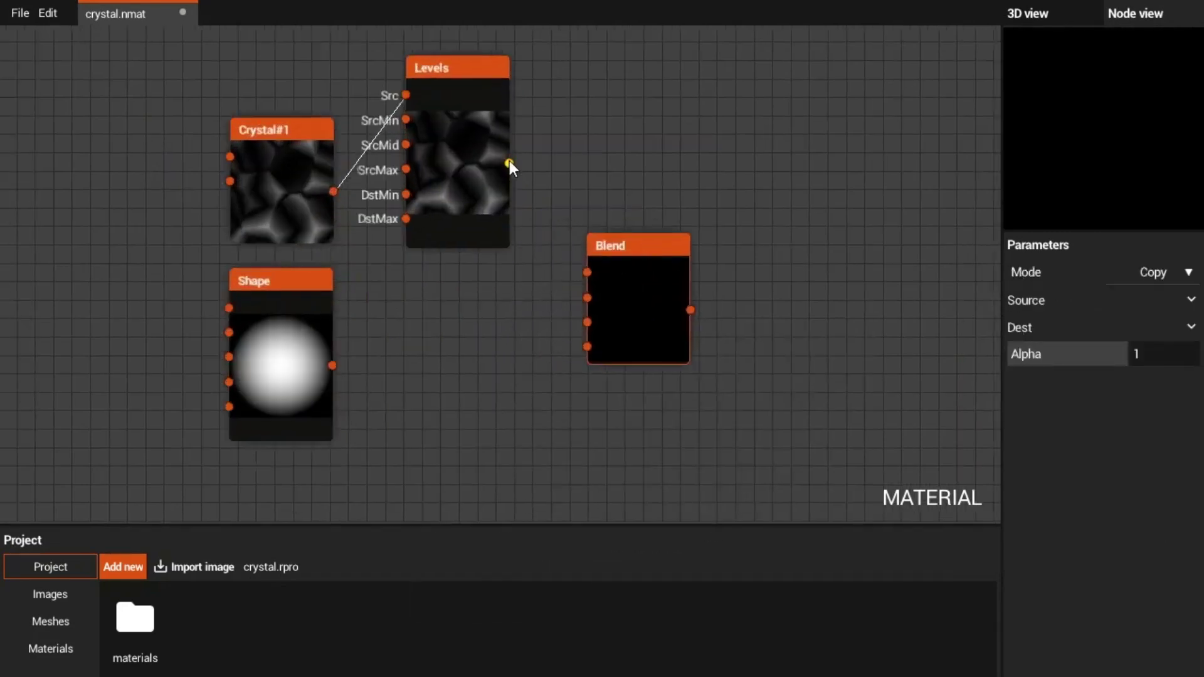
{"action": "left_click_drag", "start_coordinate": [509, 164], "coordinate": [587, 297]}
{"action": "left_click_drag", "start_coordinate": [587, 322], "coordinate": [332, 365]}
{"action": "left_click", "coordinate": [1151, 272]}
{"action": "left_click", "coordinate": [1108, 403]}
- Lower the Levels SrcMid to about 0.156 and set SrcMax to 0.3
{"action": "left_click", "coordinate": [457, 67]}
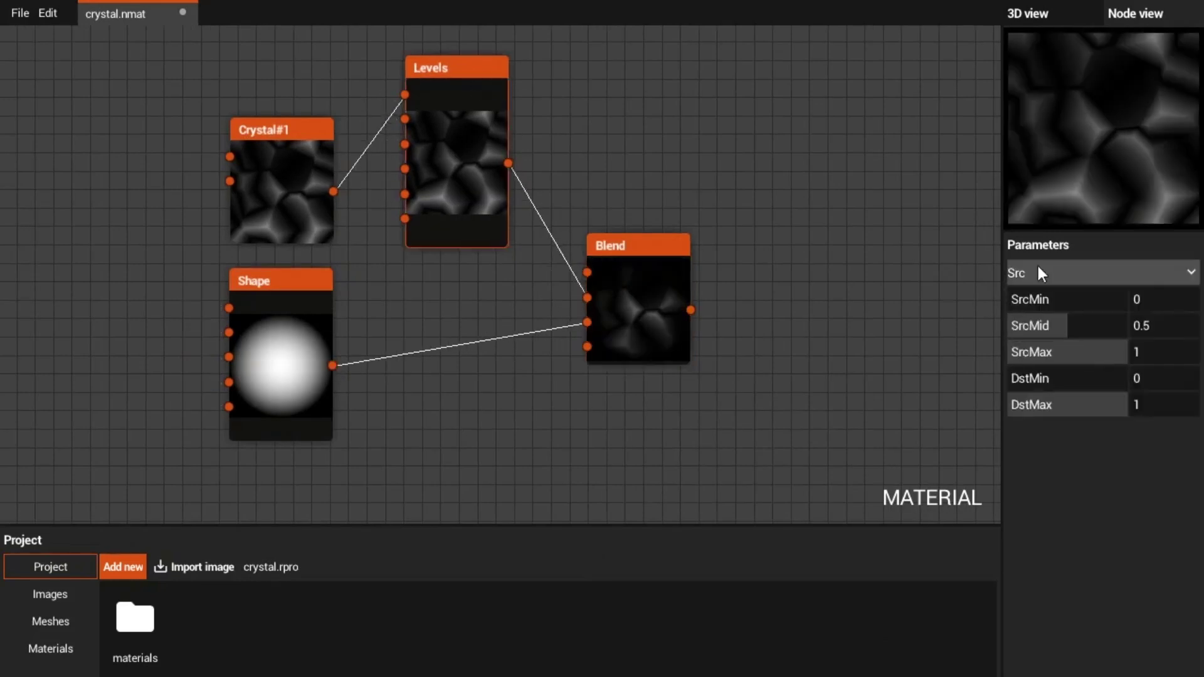
{"action": "left_click_drag", "start_coordinate": [1039, 326], "coordinate": [1028, 325]}
{"action": "left_click", "coordinate": [1120, 352]}
{"action": "left_click_drag", "start_coordinate": [1122, 359], "coordinate": [1046, 341]}
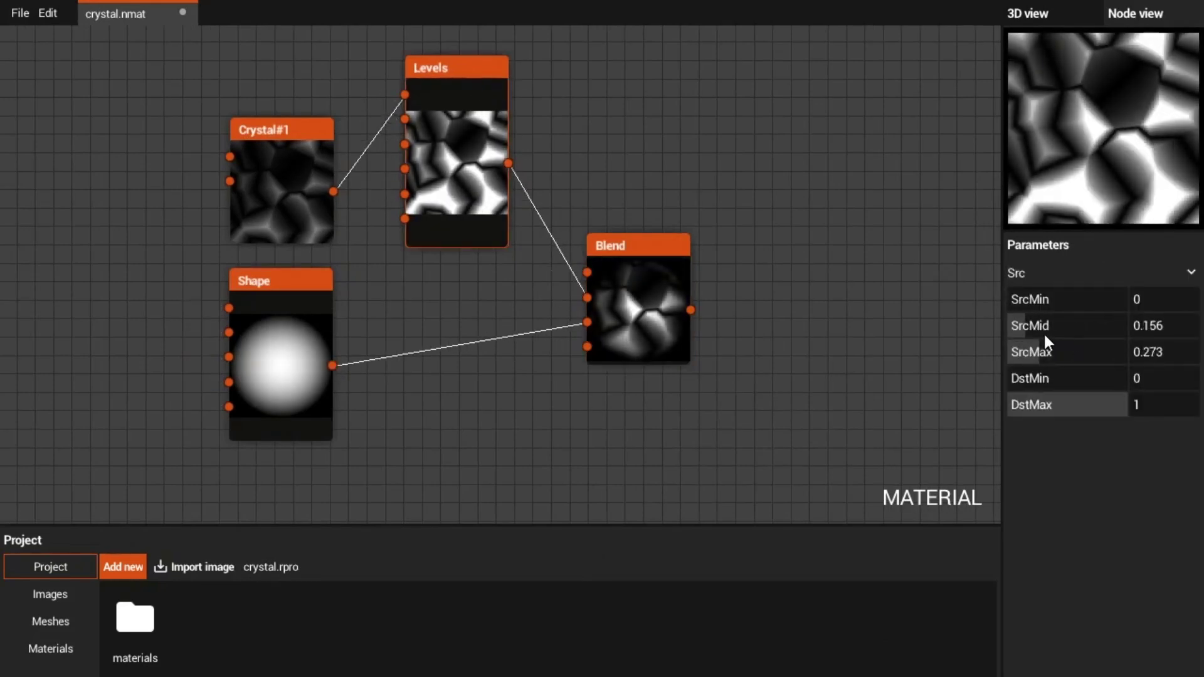
{"action": "left_click", "coordinate": [1150, 349]}
{"action": "type", "text": "0.3"}
- Feed the Blend output into a new Tile sampler with 8×8 tiling and Scale max about 3.56
{"action": "left_click", "coordinate": [681, 298]}
{"action": "scroll", "coordinate": [681, 298], "scroll_direction": "down", "scroll_amount": 1}
{"action": "key", "text": "Tab"}
{"action": "type", "text": "t"}
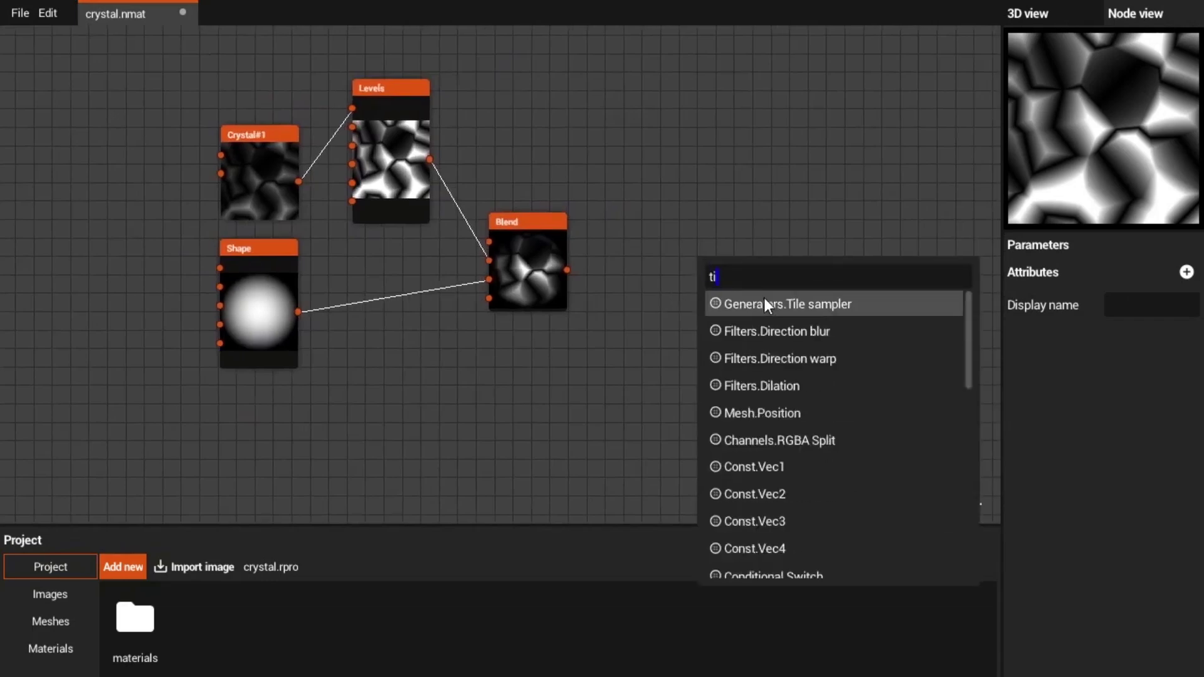
{"action": "left_click", "coordinate": [768, 304]}
{"action": "scroll", "coordinate": [640, 216], "scroll_direction": "up", "scroll_amount": 2}
{"action": "left_click_drag", "start_coordinate": [533, 289], "coordinate": [767, 266]}
{"action": "left_click_drag", "start_coordinate": [1103, 302], "coordinate": [990, 303]}
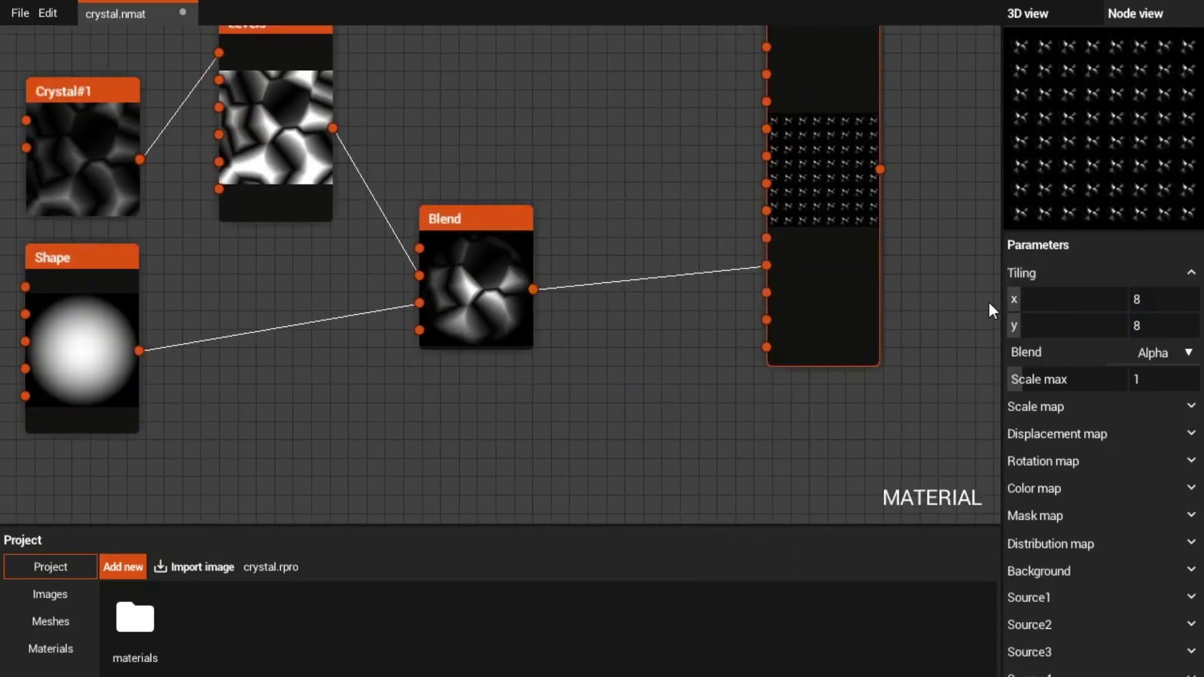
{"action": "left_click_drag", "start_coordinate": [1143, 386], "coordinate": [1060, 381]}
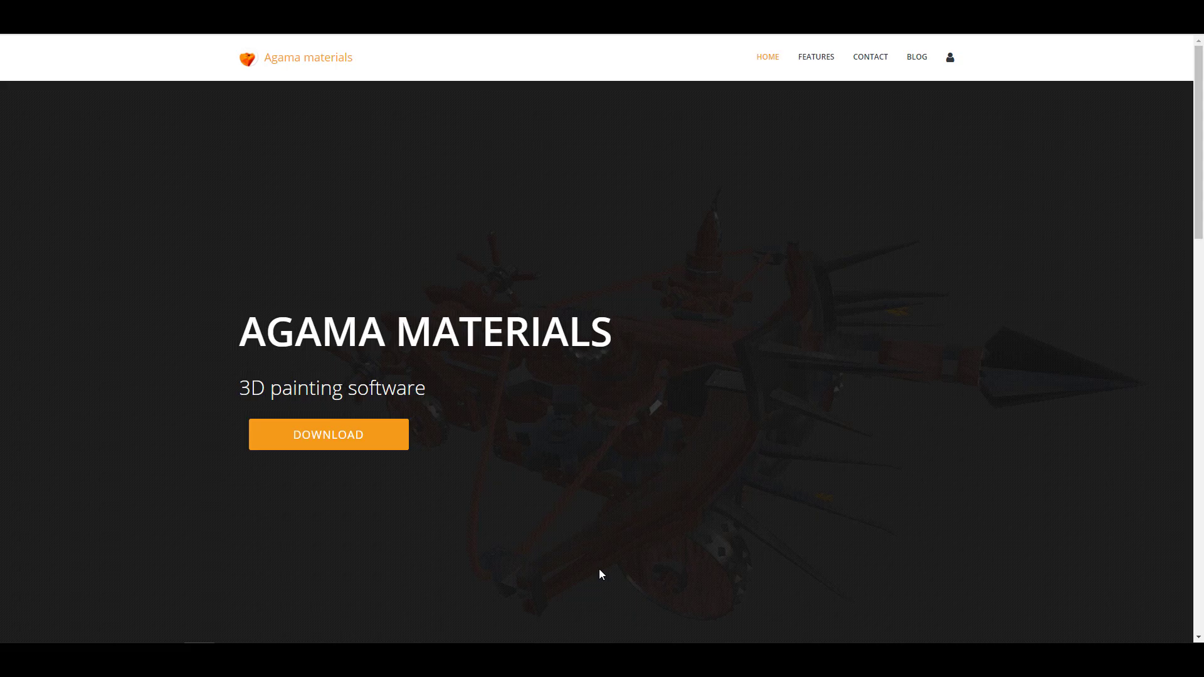
- Scroll through the Agama Materials homepage features and app screenshots
{"action": "scroll", "coordinate": [577, 268], "scroll_direction": "down", "scroll_amount": 3}
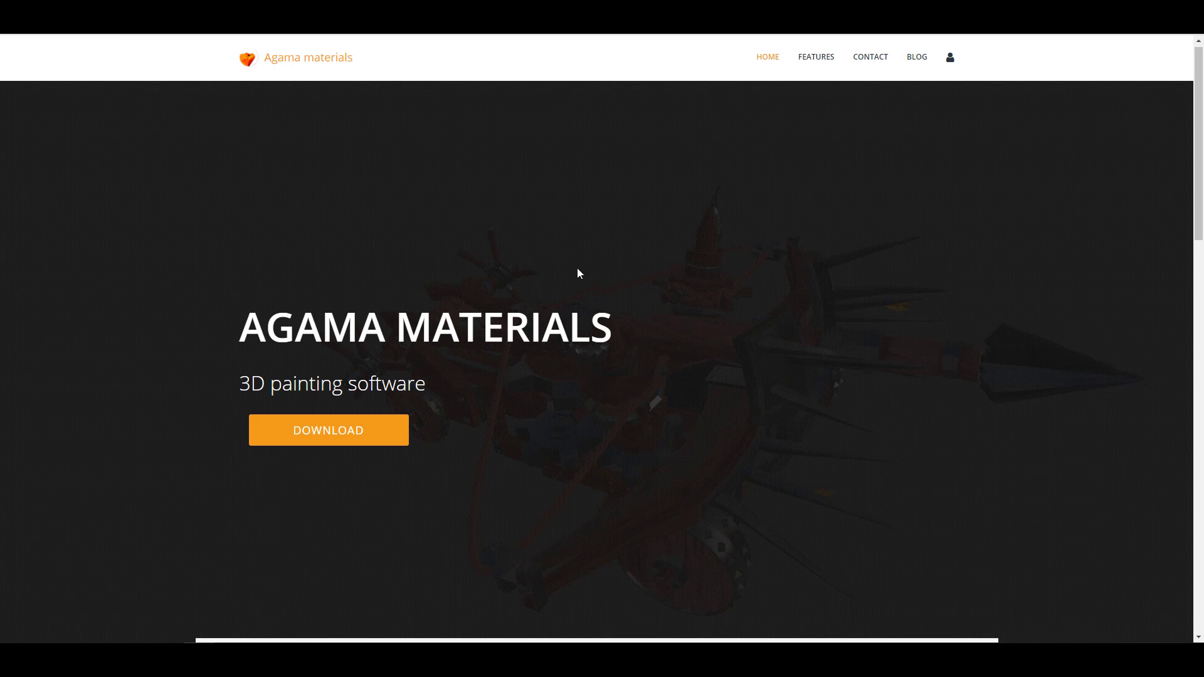
{"action": "scroll", "coordinate": [577, 269], "scroll_direction": "up", "scroll_amount": 3}
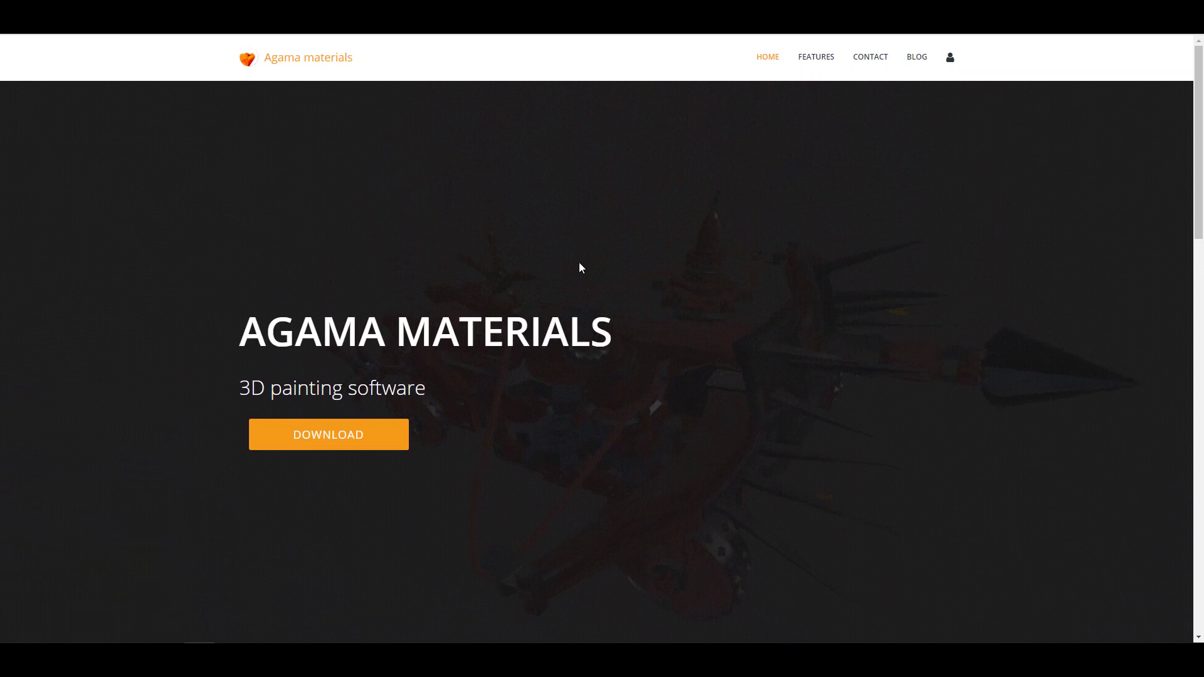
{"action": "scroll", "coordinate": [591, 252], "scroll_direction": "down", "scroll_amount": 3}
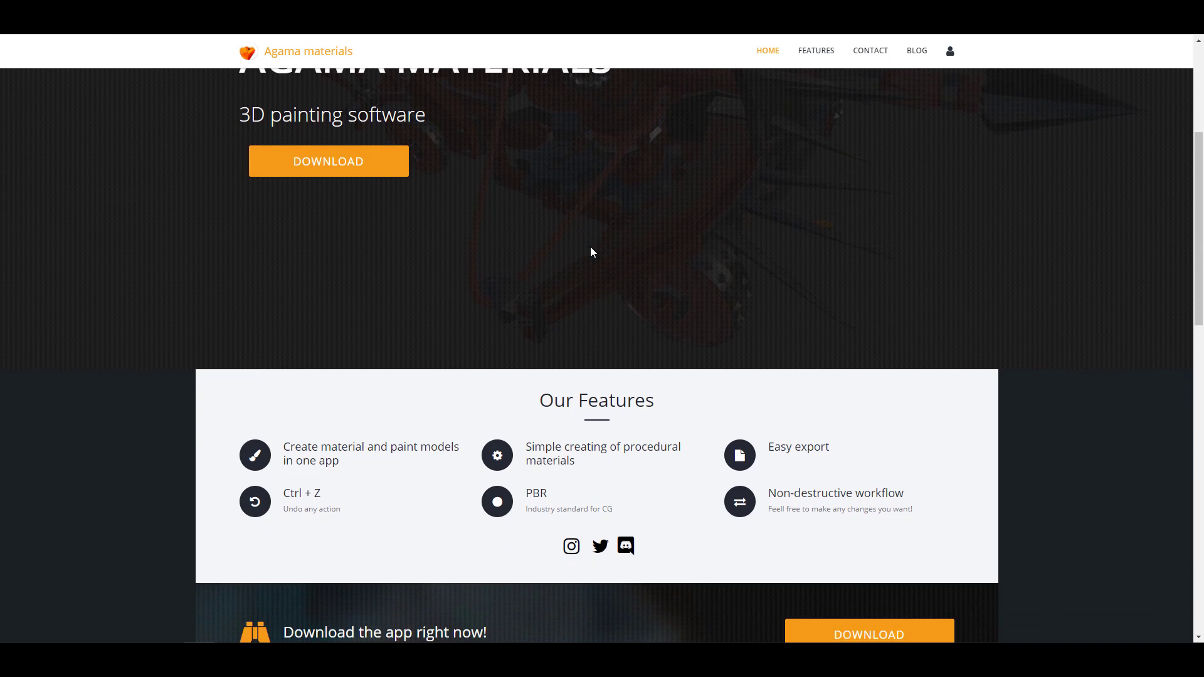
{"action": "scroll", "coordinate": [591, 252], "scroll_direction": "down", "scroll_amount": 3}
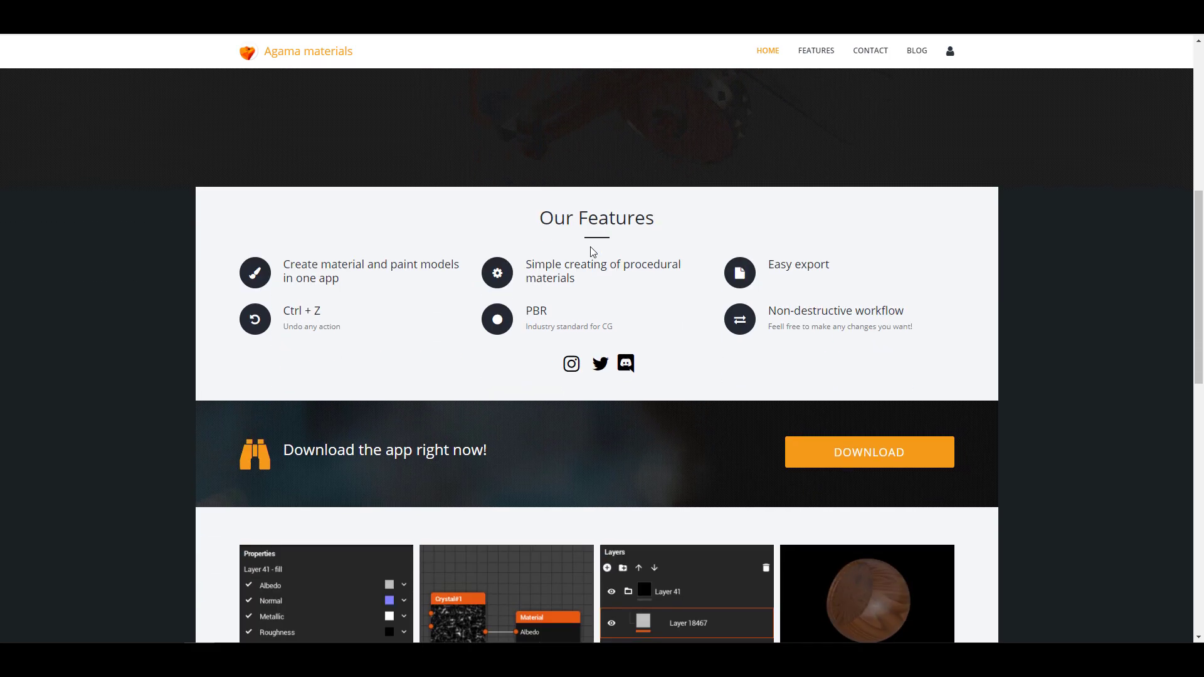
{"action": "scroll", "coordinate": [593, 251], "scroll_direction": "down", "scroll_amount": 7}
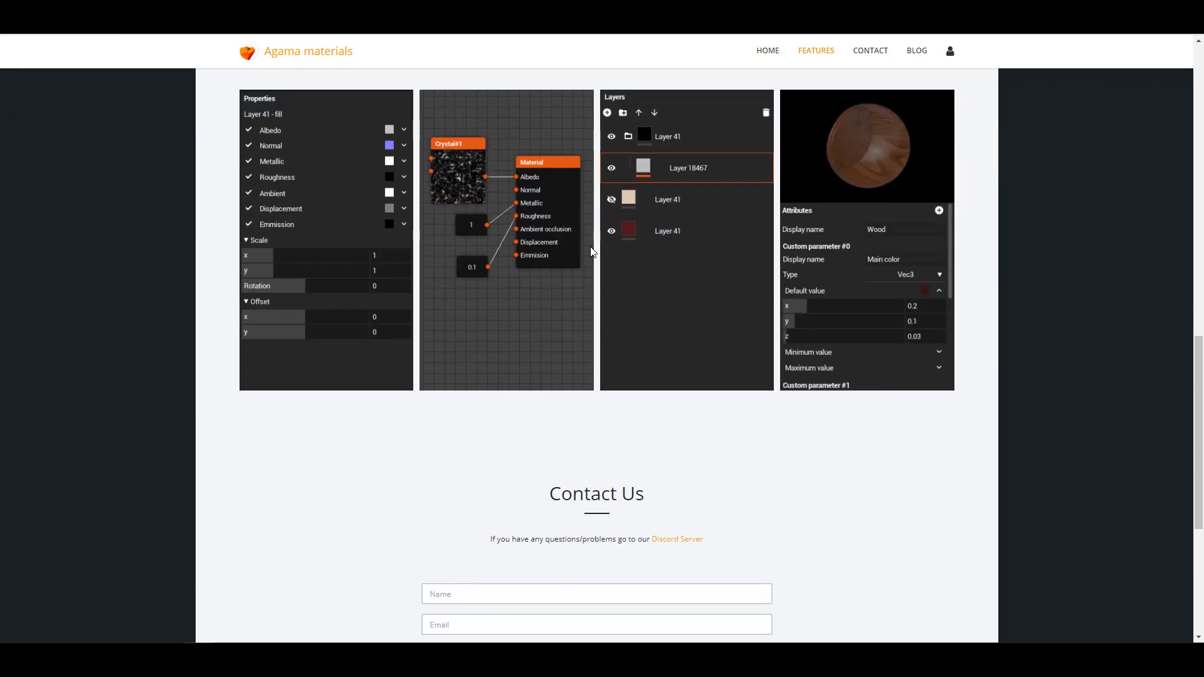
{"action": "scroll", "coordinate": [706, 311], "scroll_direction": "up", "scroll_amount": 7}
{"action": "scroll", "coordinate": [706, 311], "scroll_direction": "down", "scroll_amount": 7}
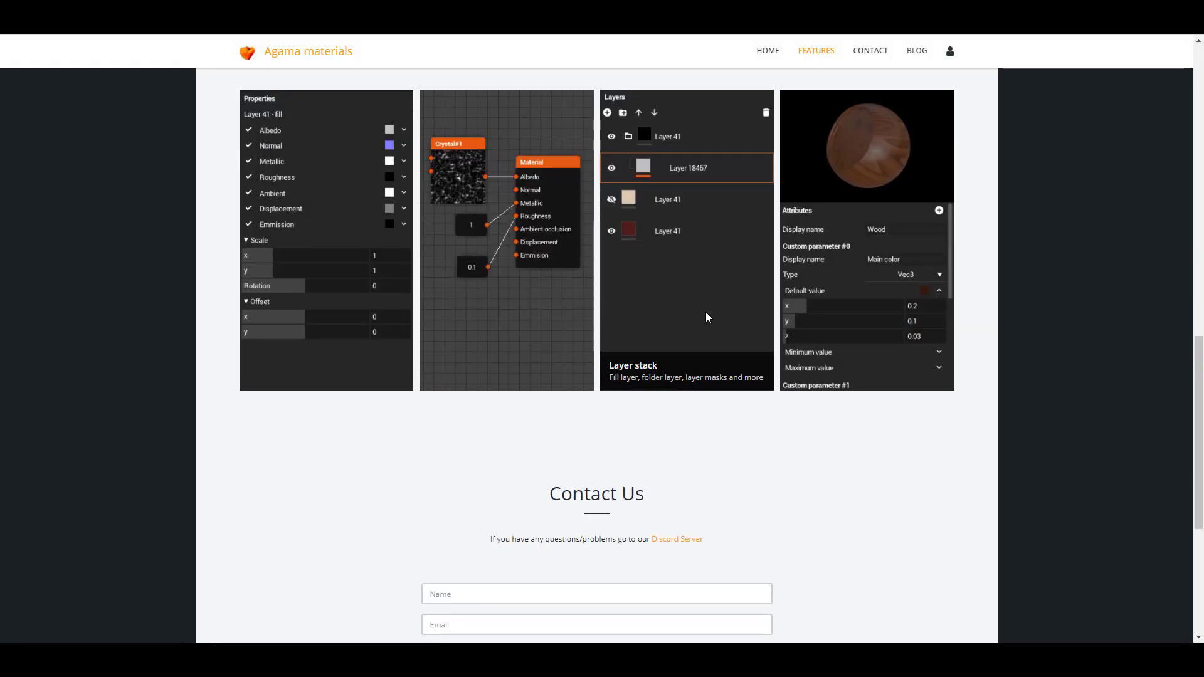
- Start the Agama Materials setup .exe download from the itch.io Download banner
{"action": "scroll", "coordinate": [878, 450], "scroll_direction": "up", "scroll_amount": 3}
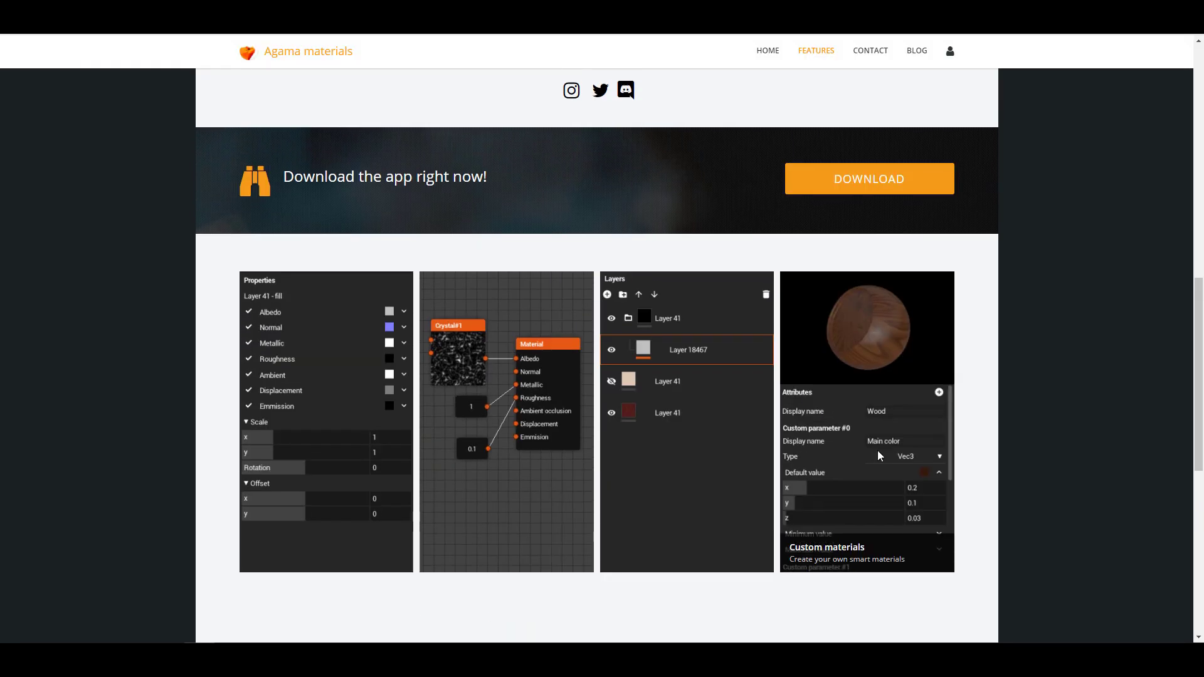
{"action": "scroll", "coordinate": [855, 558], "scroll_direction": "up", "scroll_amount": 6}
{"action": "left_click", "coordinate": [855, 557]}
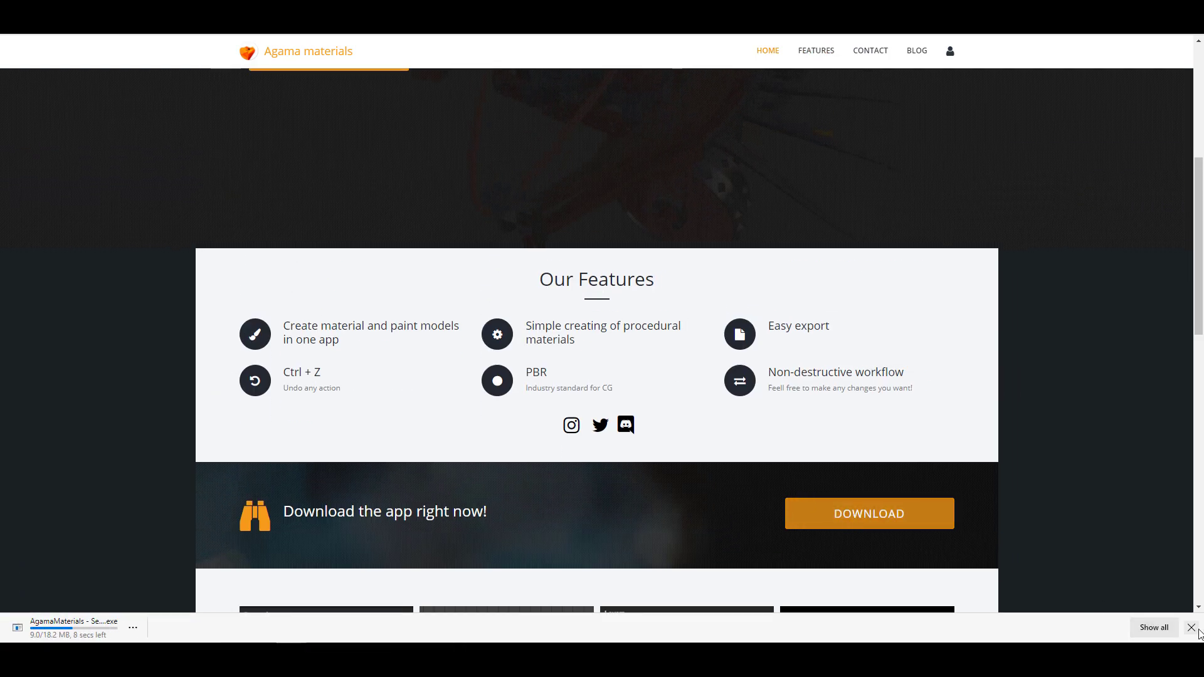
{"action": "scroll", "coordinate": [667, 274], "scroll_direction": "up", "scroll_amount": 5}
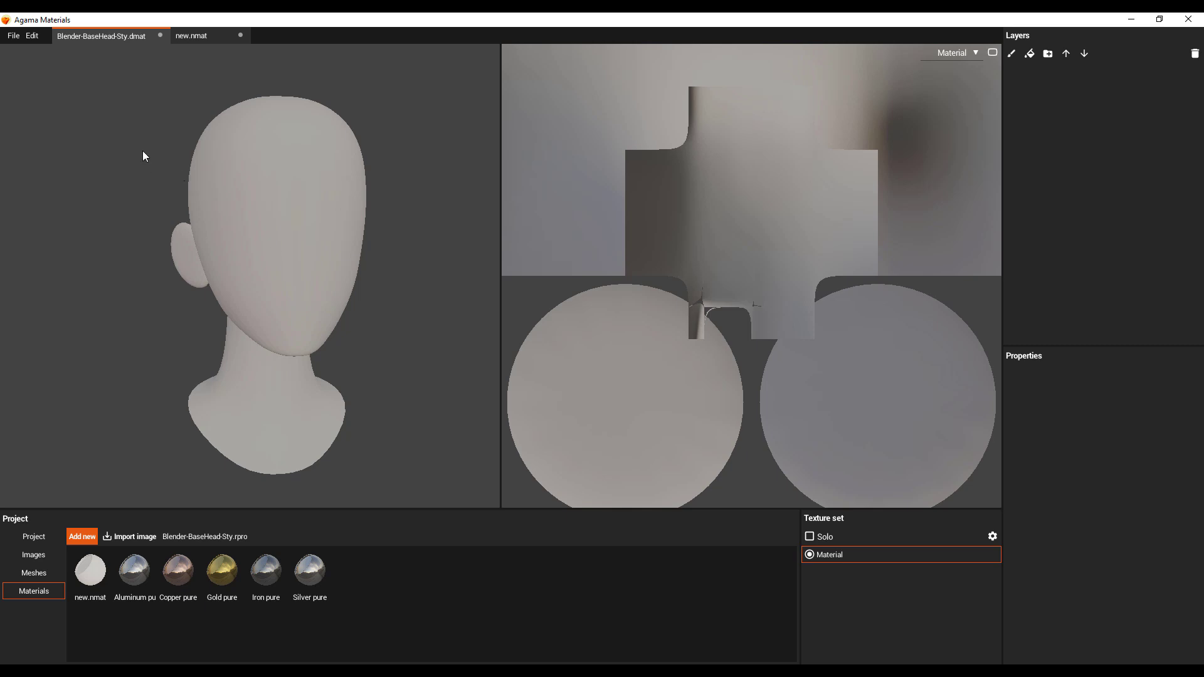
{"action": "left_click", "coordinate": [14, 36]}
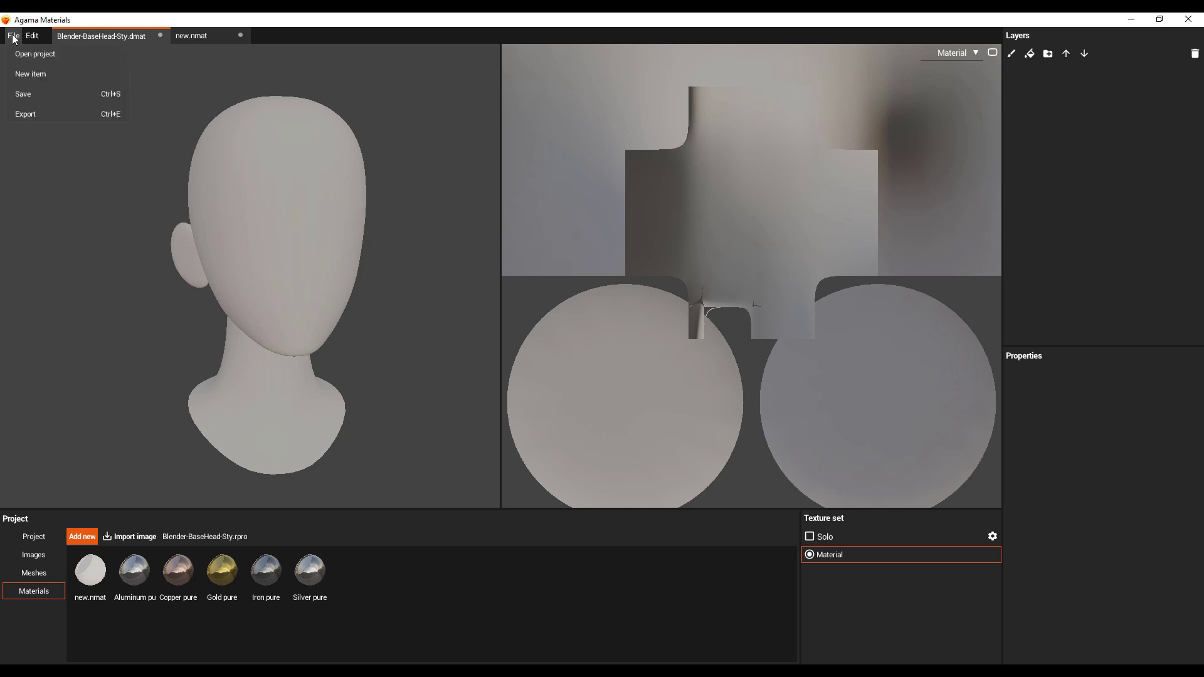
{"action": "left_click", "coordinate": [26, 75]}
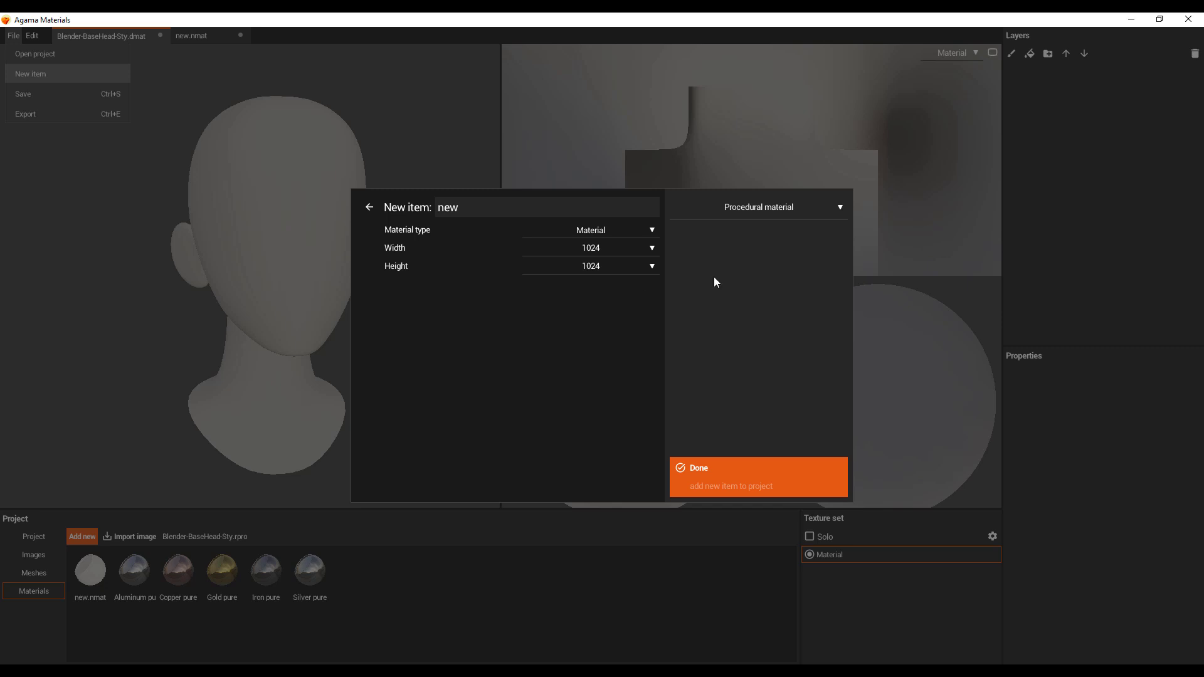
{"action": "left_click", "coordinate": [790, 213]}
{"action": "left_click", "coordinate": [759, 228]}
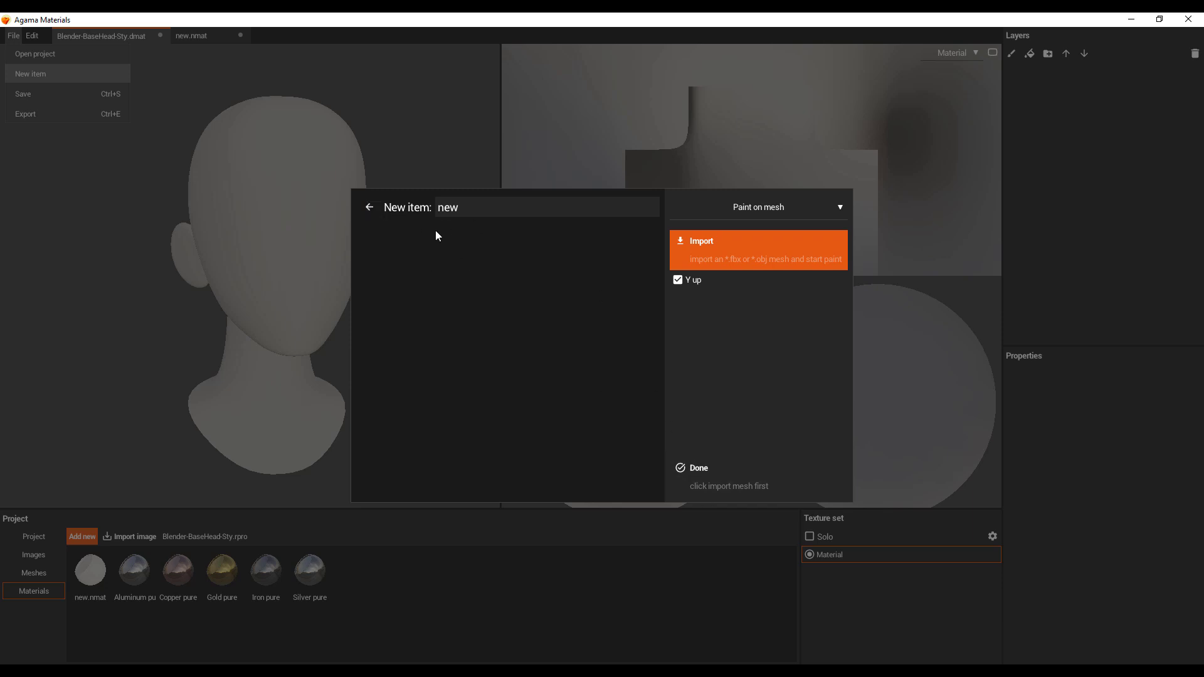
{"action": "left_click", "coordinate": [349, 212]}
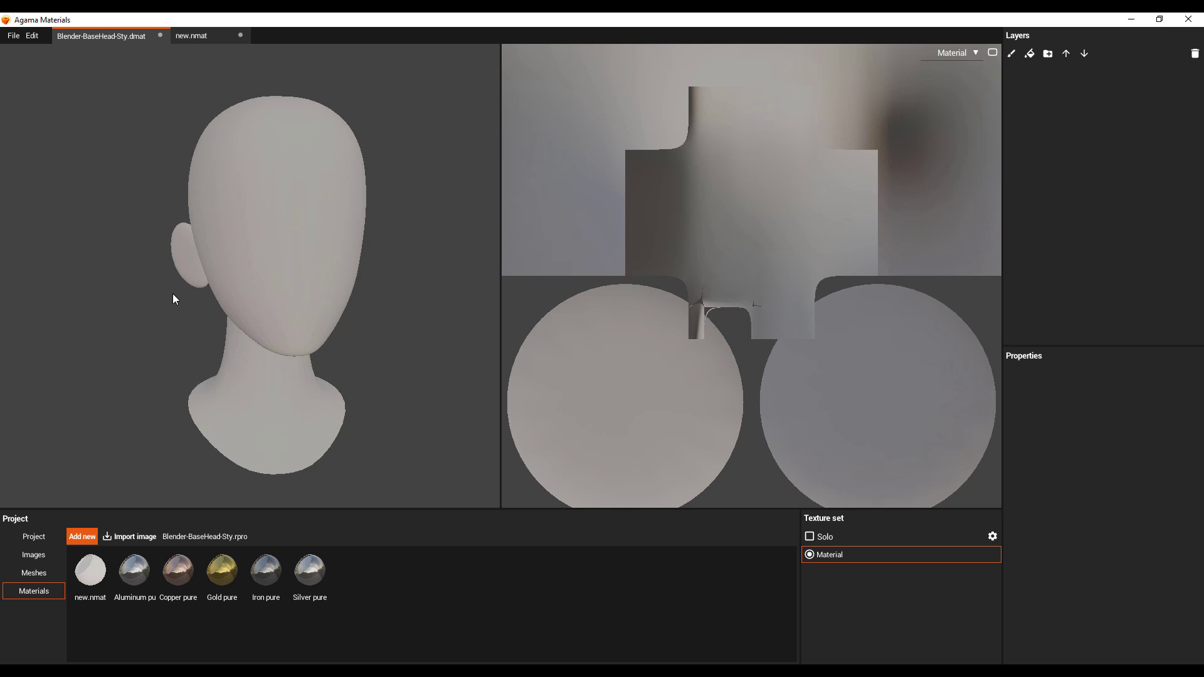
{"action": "scroll", "coordinate": [181, 295], "scroll_direction": "down", "scroll_amount": 3}
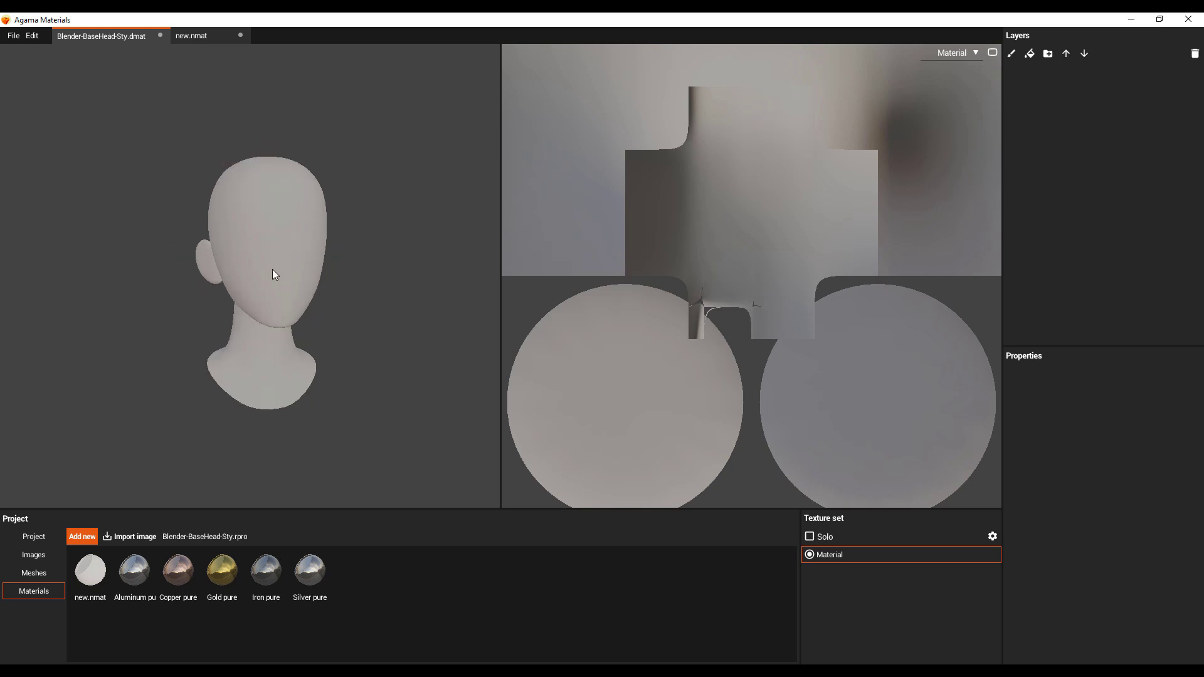
{"action": "scroll", "coordinate": [277, 266], "scroll_direction": "up", "scroll_amount": 3}
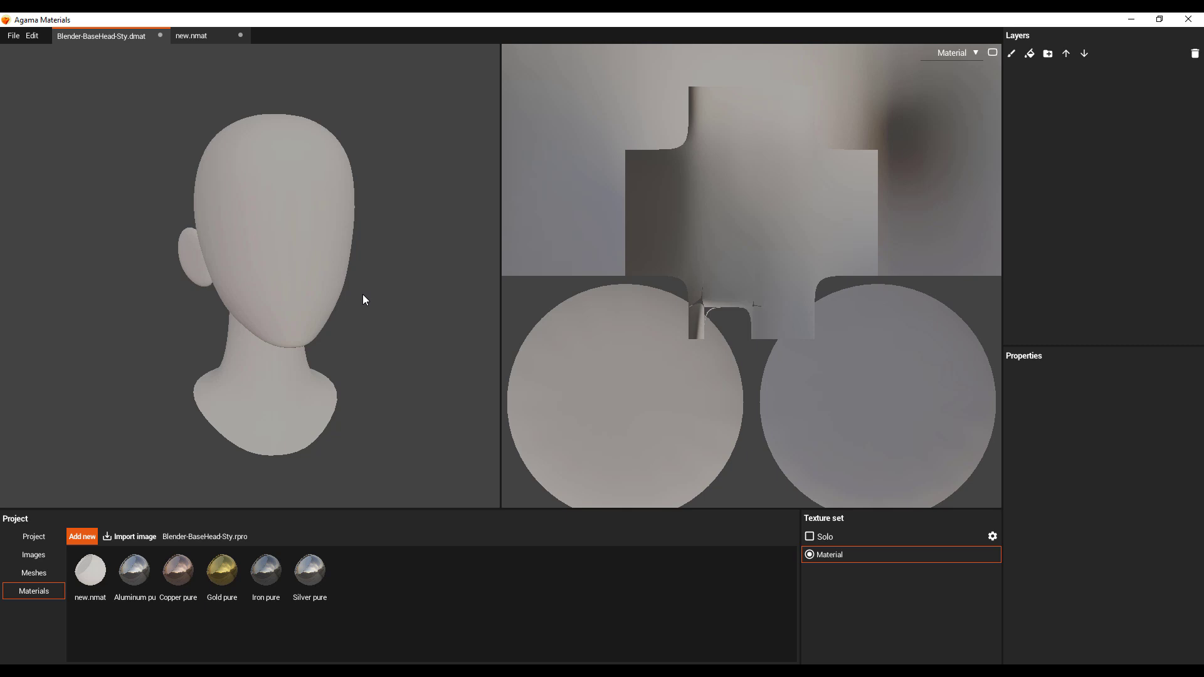
{"action": "left_click_drag", "start_coordinate": [395, 358], "coordinate": [412, 382]}
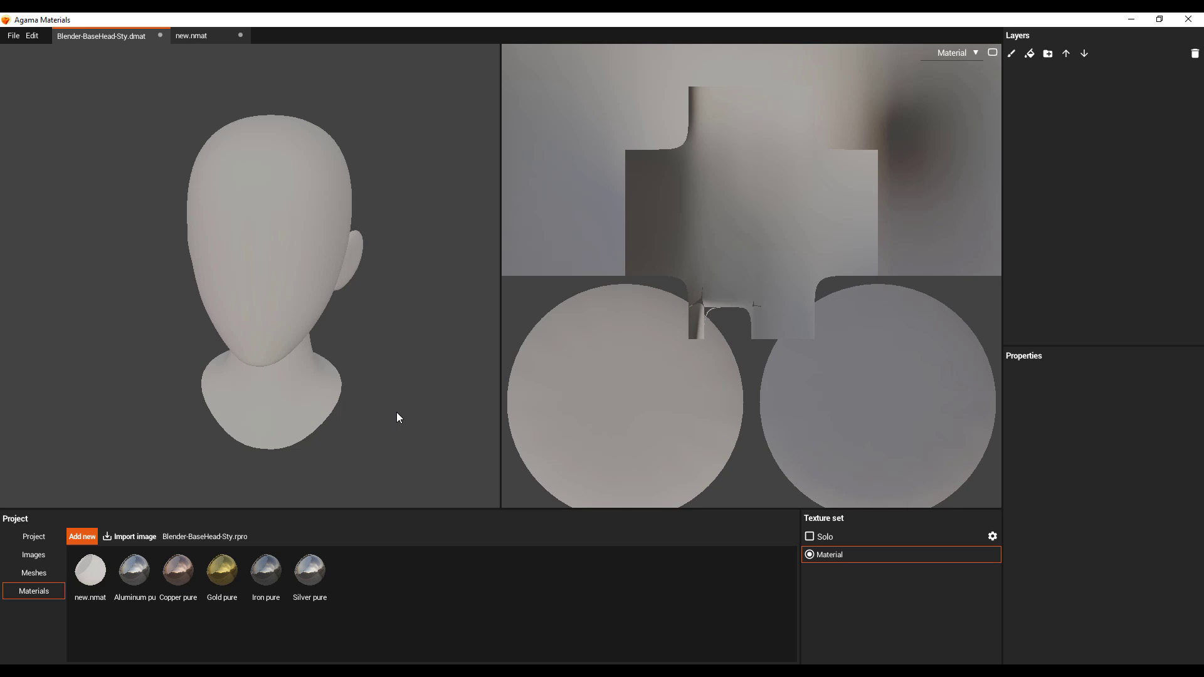
{"action": "left_click_drag", "start_coordinate": [398, 414], "coordinate": [331, 347]}
{"action": "scroll", "coordinate": [331, 347], "scroll_direction": "down", "scroll_amount": 4}
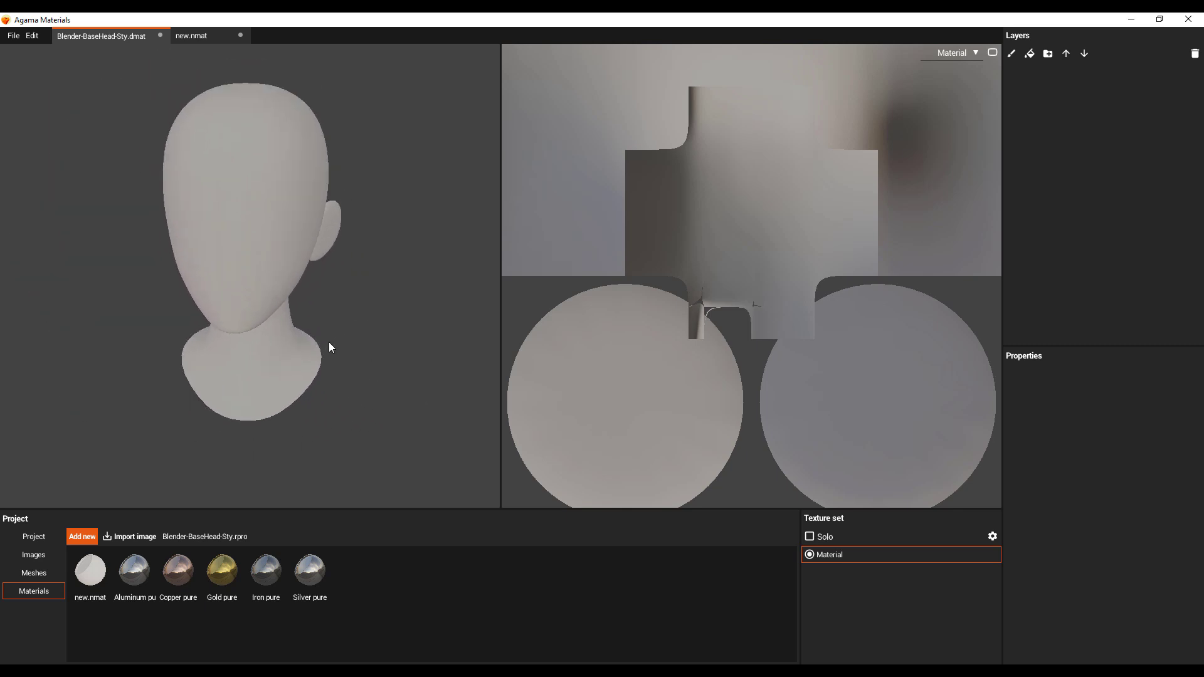
{"action": "scroll", "coordinate": [331, 347], "scroll_direction": "up", "scroll_amount": 4}
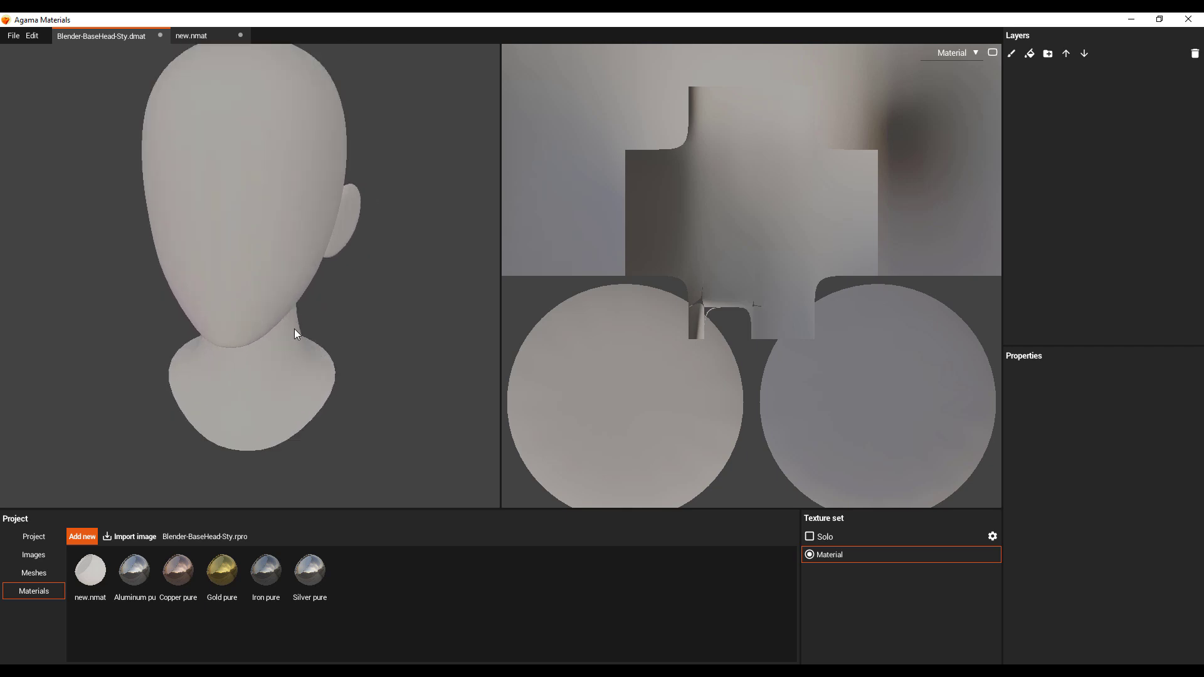
{"action": "scroll", "coordinate": [298, 334], "scroll_direction": "down", "scroll_amount": 2}
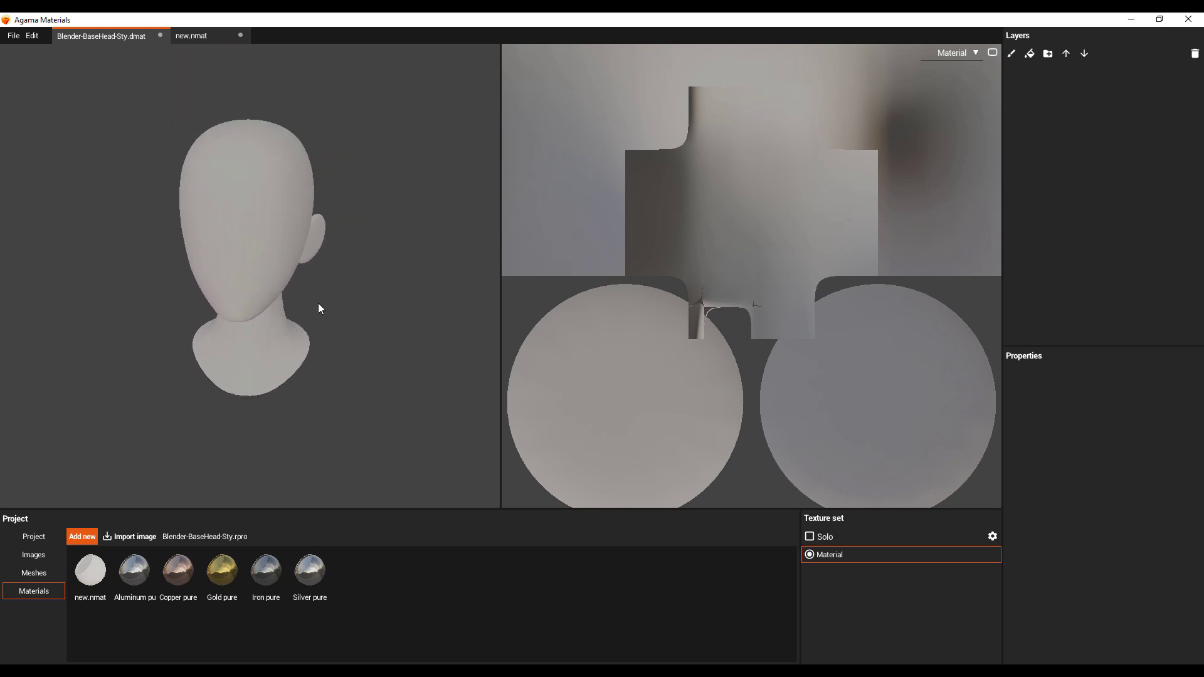
{"action": "left_click_drag", "start_coordinate": [319, 307], "coordinate": [386, 316]}
{"action": "key", "text": "f"}
{"action": "scroll", "coordinate": [773, 270], "scroll_direction": "up", "scroll_amount": 1}
{"action": "scroll", "coordinate": [773, 269], "scroll_direction": "down", "scroll_amount": 1}
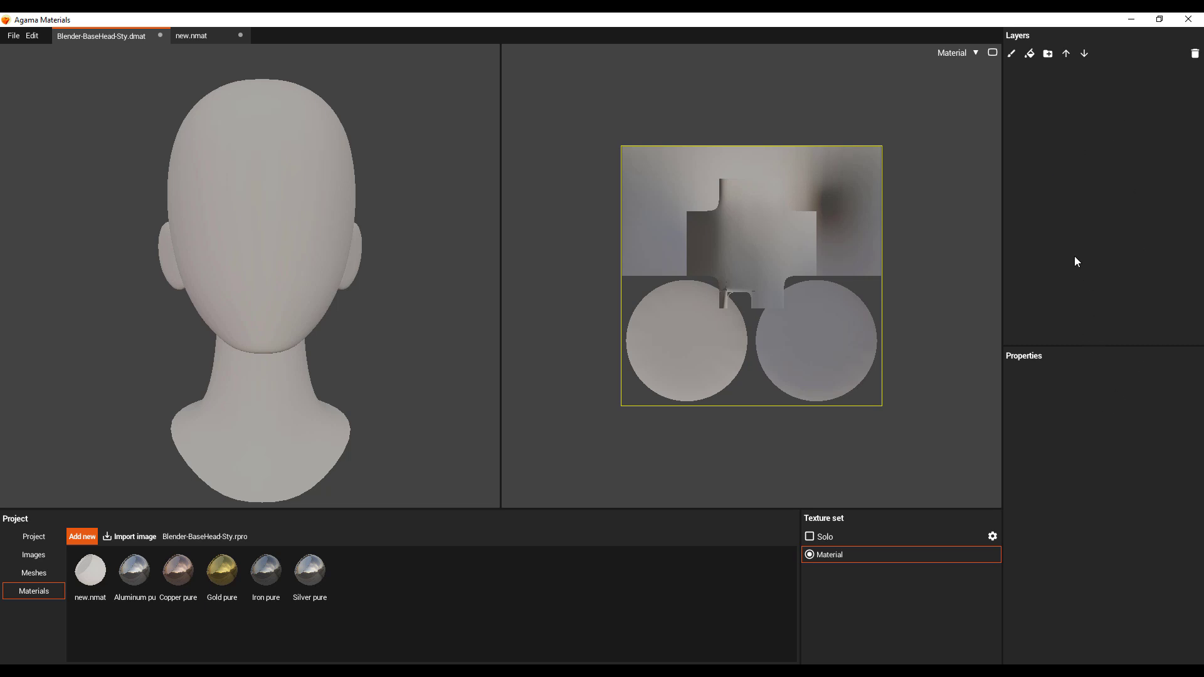
- Browse the Project, Images, Meshes and Materials assets, then add fill layer Layer 2225 to the head
{"action": "left_click_drag", "start_coordinate": [180, 267], "coordinate": [184, 326]}
{"action": "left_click", "coordinate": [34, 536]}
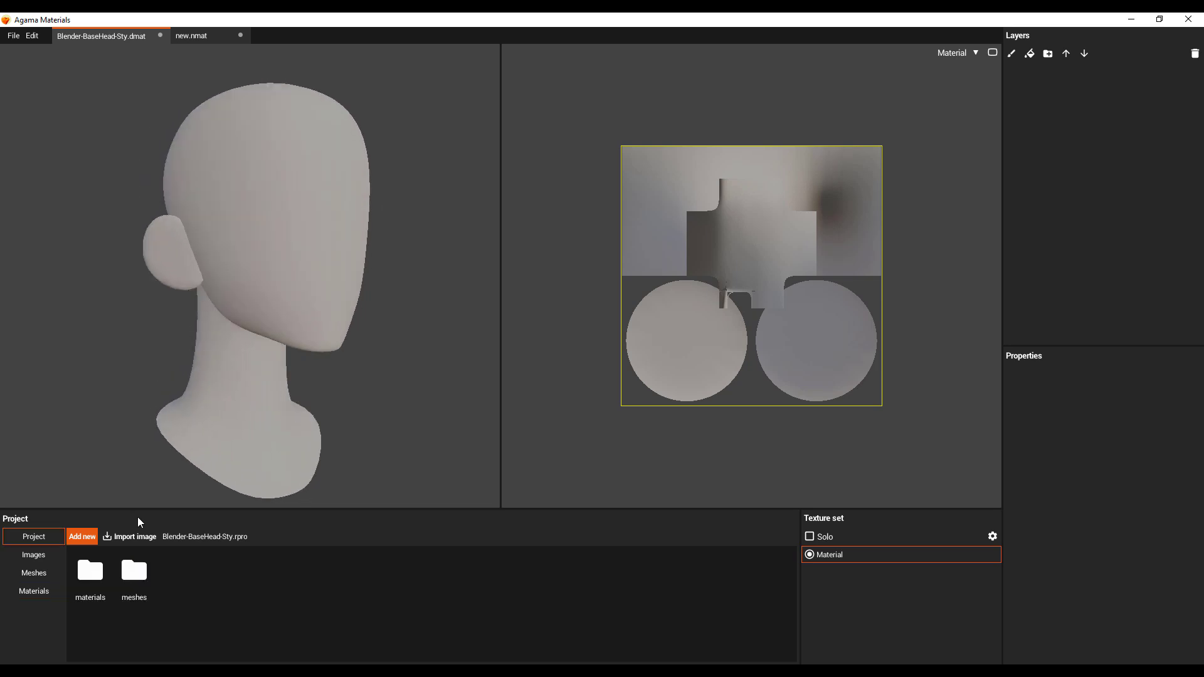
{"action": "left_click", "coordinate": [37, 559]}
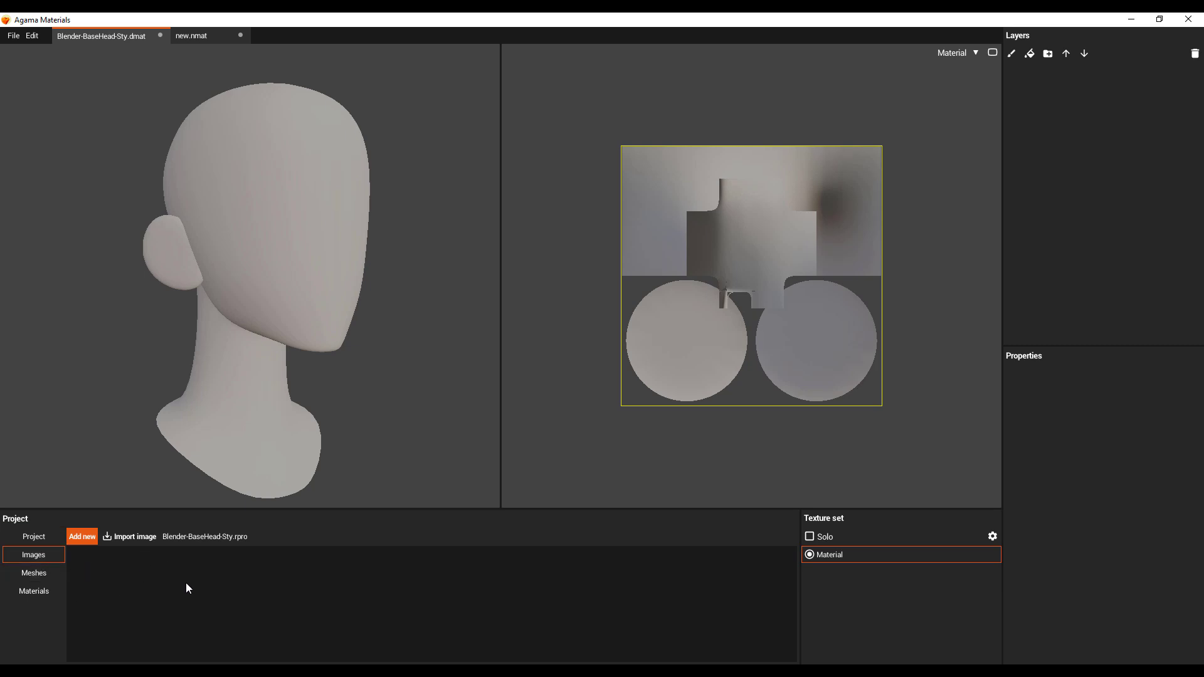
{"action": "left_click", "coordinate": [39, 578]}
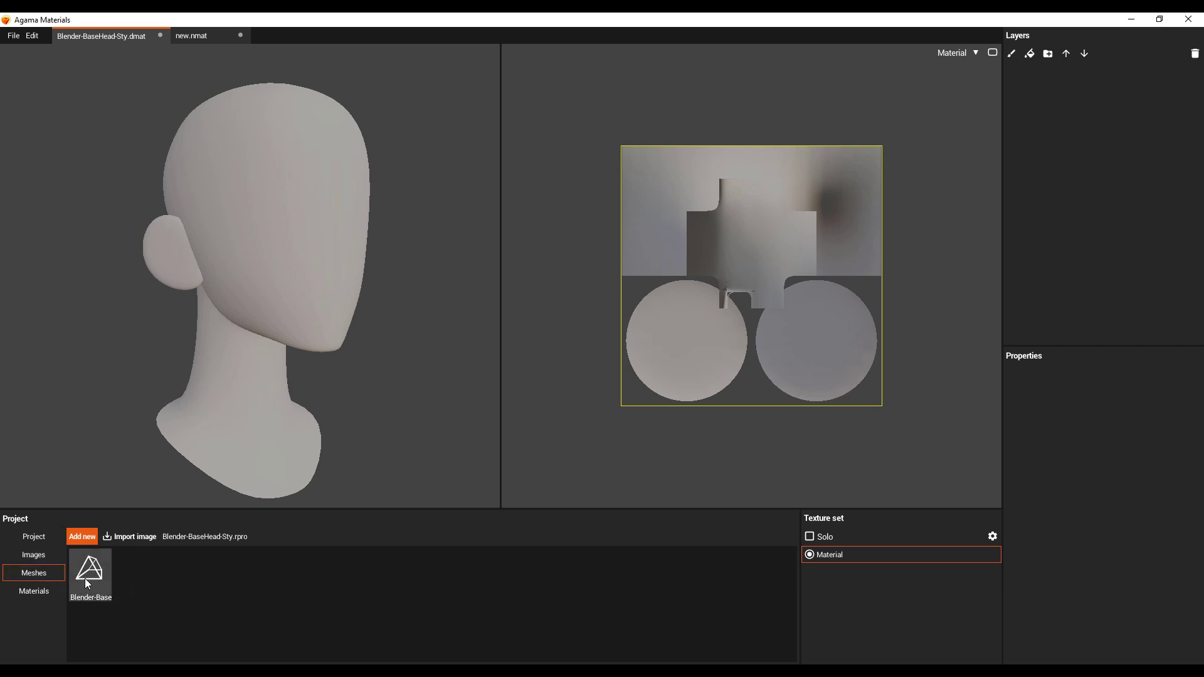
{"action": "left_click", "coordinate": [38, 593]}
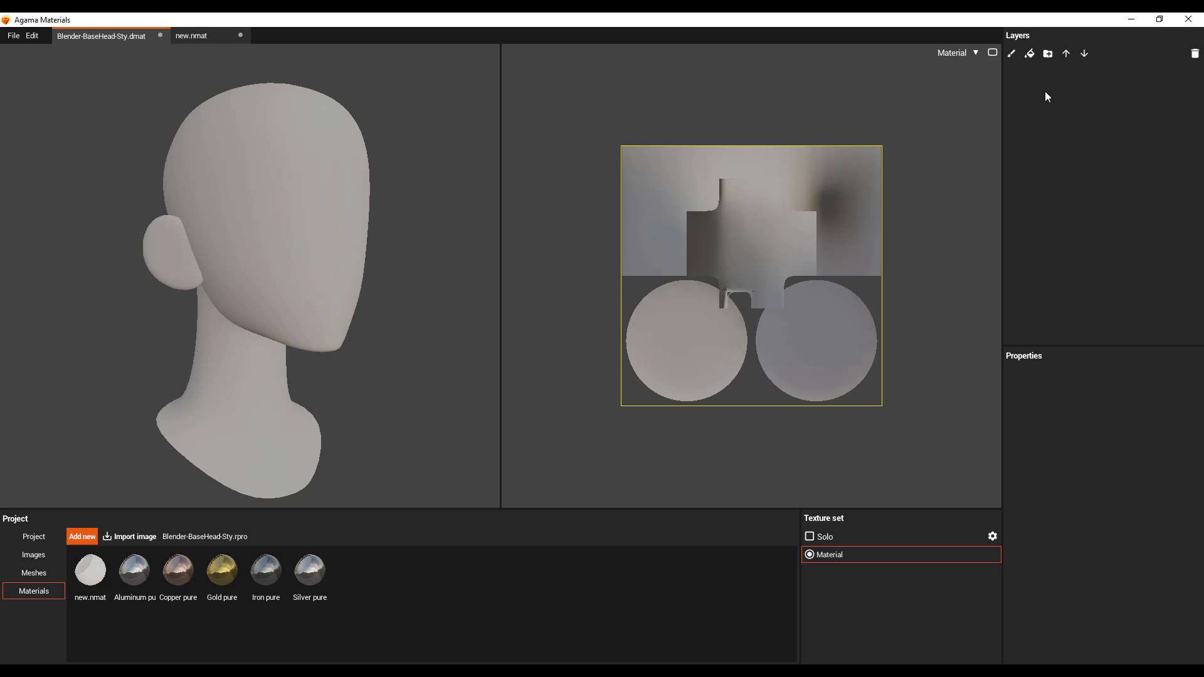
{"action": "left_click", "coordinate": [1030, 54]}
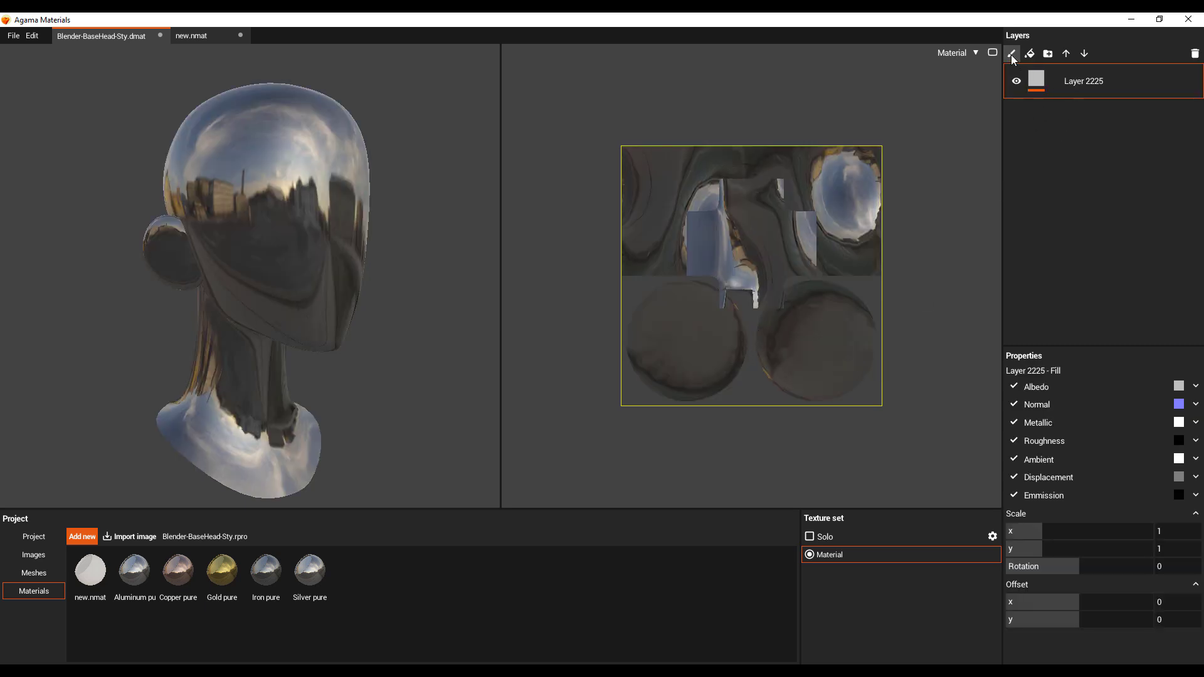
- Add paint layer Layer 8723, paint a white face patch, and set brush size 20.93, angle 28.34, spacing 53.5
{"action": "left_click", "coordinate": [1012, 54]}
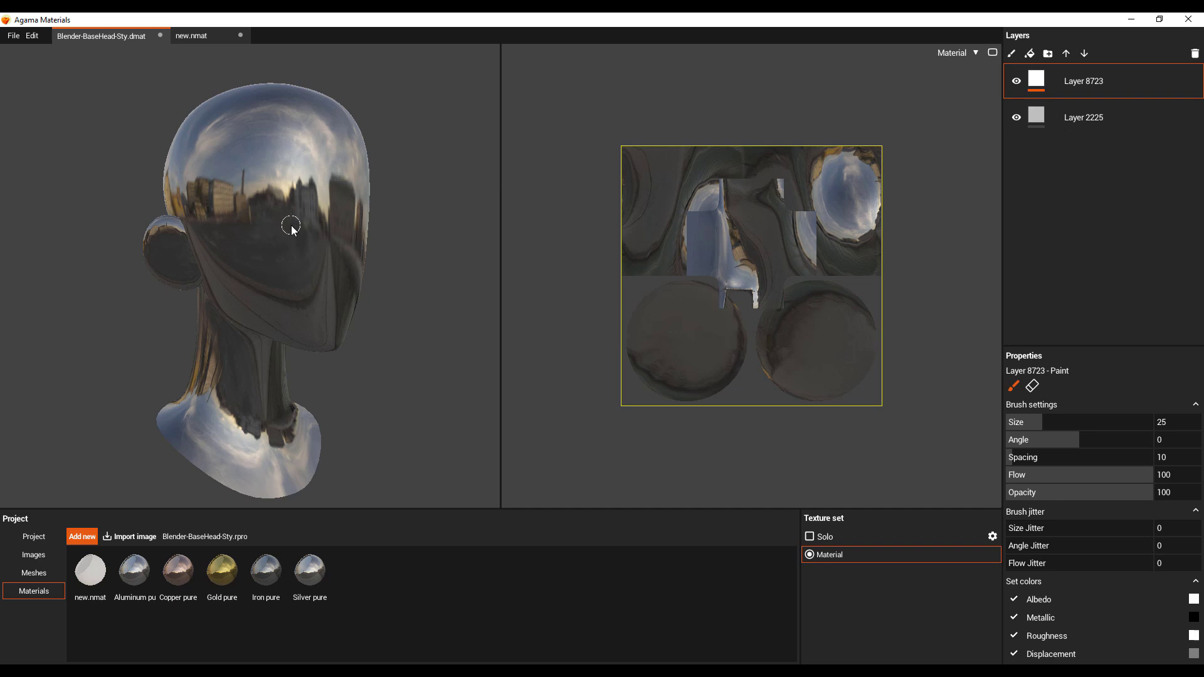
{"action": "middle_click_drag", "start_coordinate": [489, 250], "coordinate": [416, 261]}
{"action": "mouse_move", "coordinate": [268, 161]}
{"action": "left_mouse_down"}
{"action": "mouse_move", "coordinate": [246, 212]}
{"action": "mouse_move", "coordinate": [314, 197]}
{"action": "mouse_move", "coordinate": [253, 193]}
{"action": "mouse_move", "coordinate": [305, 198]}
{"action": "mouse_move", "coordinate": [300, 153]}
{"action": "mouse_move", "coordinate": [305, 186]}
{"action": "mouse_move", "coordinate": [245, 199]}
{"action": "mouse_move", "coordinate": [301, 278]}
{"action": "mouse_move", "coordinate": [270, 199]}
{"action": "mouse_move", "coordinate": [306, 254]}
{"action": "mouse_move", "coordinate": [275, 247]}
{"action": "mouse_move", "coordinate": [294, 216]}
{"action": "mouse_move", "coordinate": [310, 265]}
{"action": "mouse_move", "coordinate": [270, 249]}
{"action": "mouse_move", "coordinate": [266, 177]}
{"action": "mouse_move", "coordinate": [266, 142]}
{"action": "mouse_move", "coordinate": [303, 147]}
{"action": "mouse_move", "coordinate": [275, 135]}
{"action": "mouse_move", "coordinate": [244, 145]}
{"action": "mouse_move", "coordinate": [247, 240]}
{"action": "left_mouse_up"}
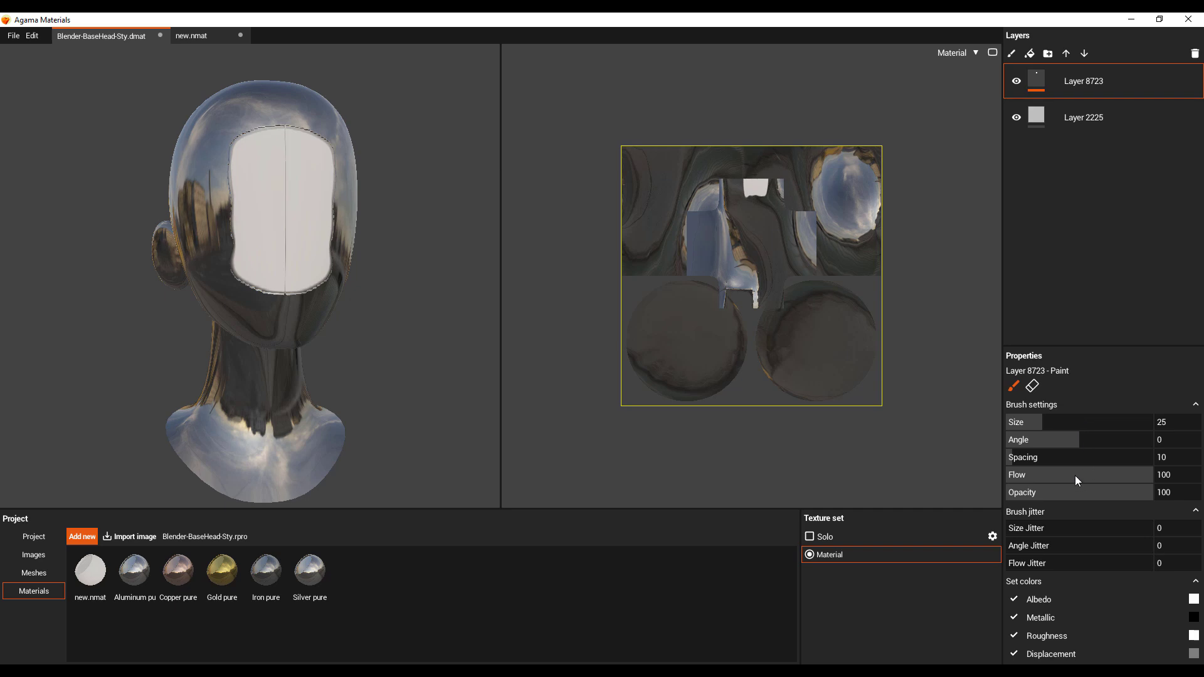
{"action": "left_click_drag", "start_coordinate": [1038, 419], "coordinate": [1114, 434]}
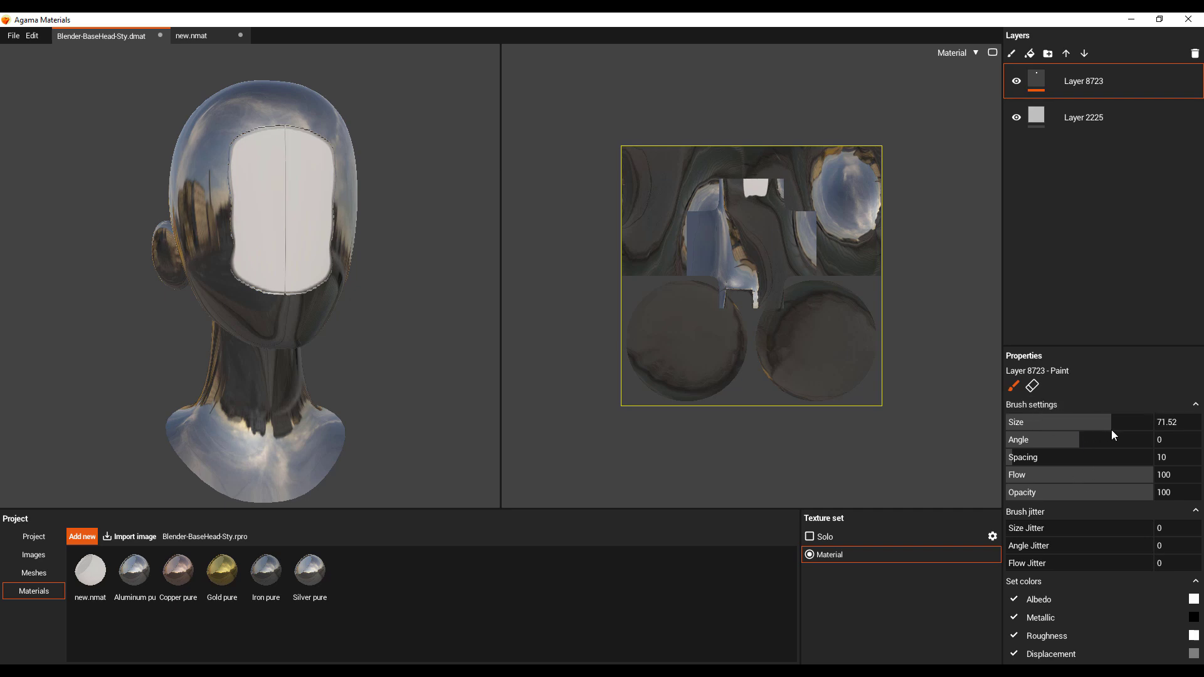
{"action": "mouse_move", "coordinate": [1060, 423]}
{"action": "left_mouse_down"}
{"action": "mouse_move", "coordinate": [1037, 423]}
{"action": "mouse_move", "coordinate": [1092, 444]}
{"action": "mouse_move", "coordinate": [1044, 458]}
{"action": "left_mouse_up"}
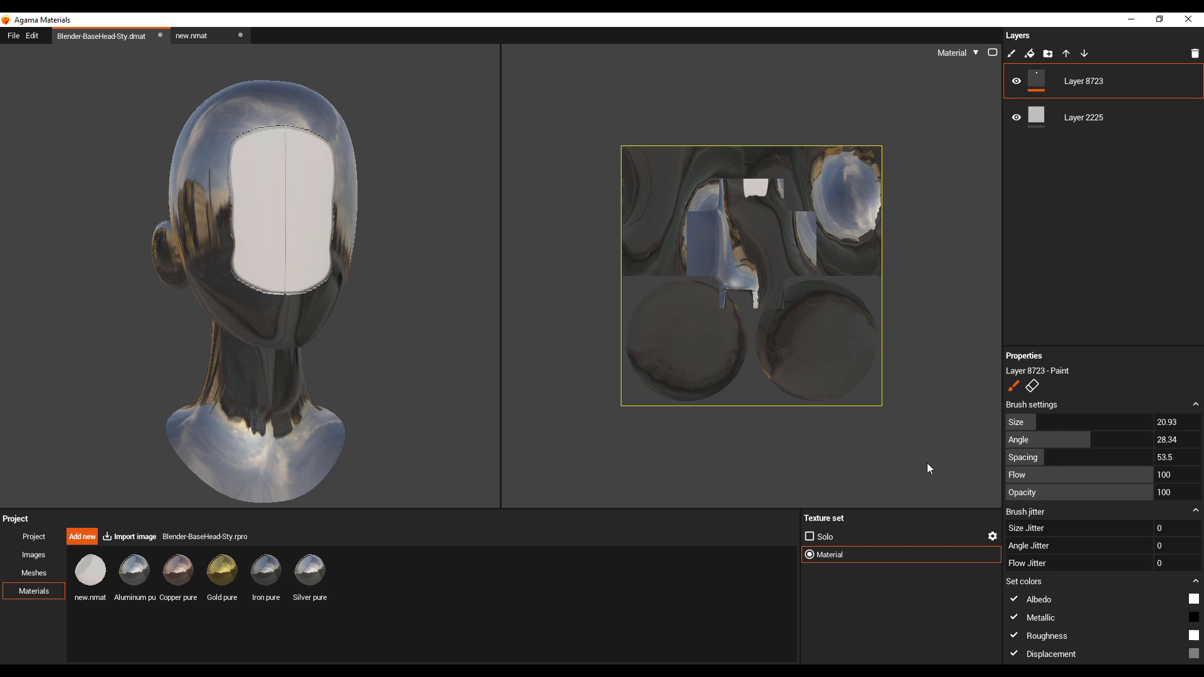
- Set the albedo paint colour to red
{"action": "left_click", "coordinate": [1067, 405]}
{"action": "left_click", "coordinate": [1062, 512]}
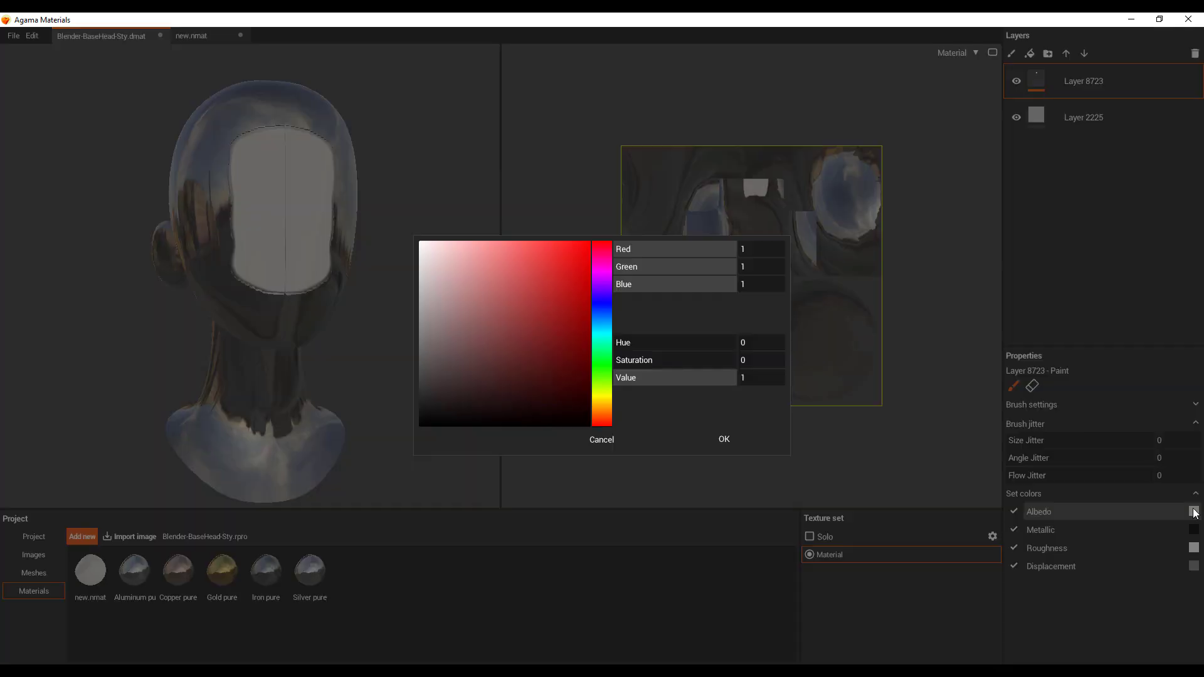
{"action": "left_click", "coordinate": [550, 253]}
{"action": "left_click", "coordinate": [725, 438]}
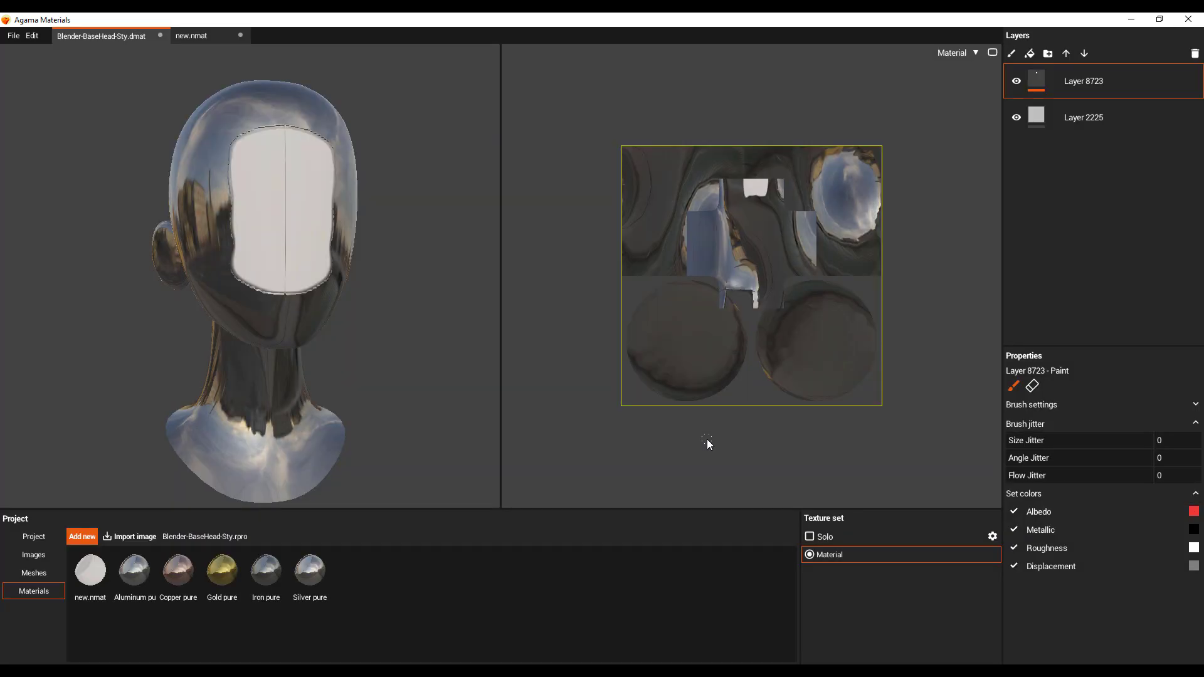
- Paint mirrored red dabs over the white face patch, then add dark spots into it
{"action": "left_click", "coordinate": [286, 175]}
{"action": "left_click", "coordinate": [276, 153]}
{"action": "mouse_move", "coordinate": [270, 171]}
{"action": "left_mouse_down"}
{"action": "mouse_move", "coordinate": [255, 202]}
{"action": "mouse_move", "coordinate": [258, 276]}
{"action": "left_mouse_up"}
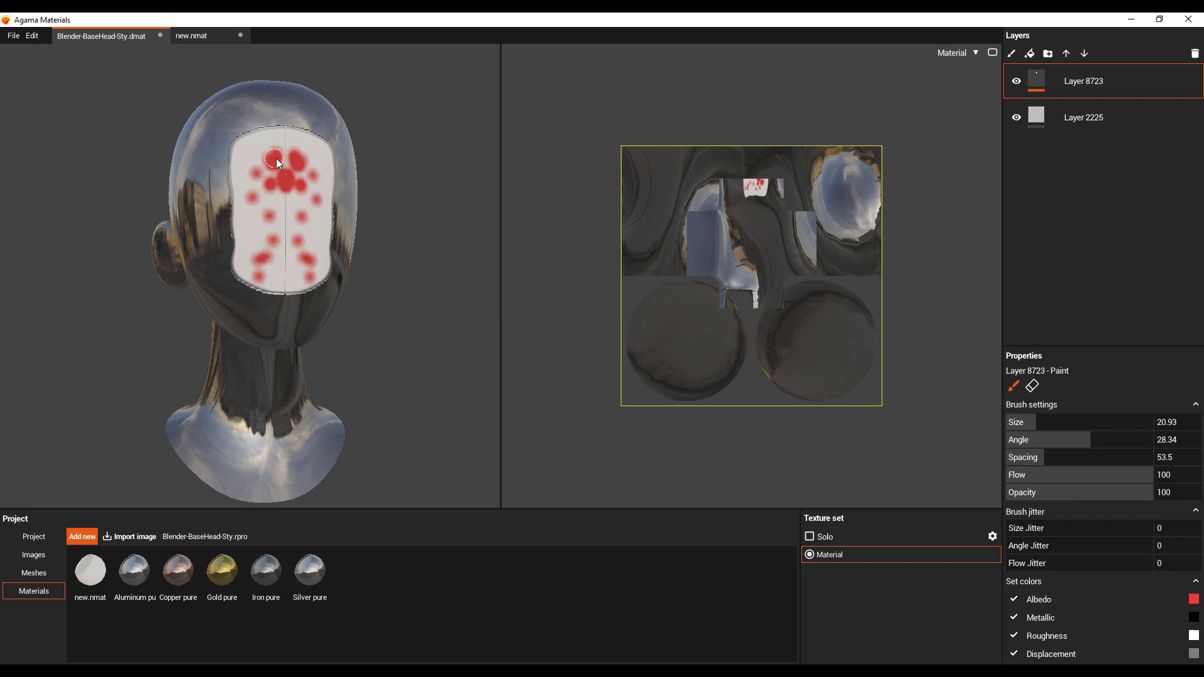
{"action": "mouse_move", "coordinate": [240, 214]}
{"action": "left_mouse_down"}
{"action": "mouse_move", "coordinate": [287, 160]}
{"action": "mouse_move", "coordinate": [283, 207]}
{"action": "mouse_move", "coordinate": [268, 199]}
{"action": "mouse_move", "coordinate": [275, 143]}
{"action": "mouse_move", "coordinate": [278, 218]}
{"action": "mouse_move", "coordinate": [266, 222]}
{"action": "mouse_move", "coordinate": [264, 180]}
{"action": "mouse_move", "coordinate": [275, 248]}
{"action": "mouse_move", "coordinate": [284, 209]}
{"action": "mouse_move", "coordinate": [287, 250]}
{"action": "left_mouse_up"}
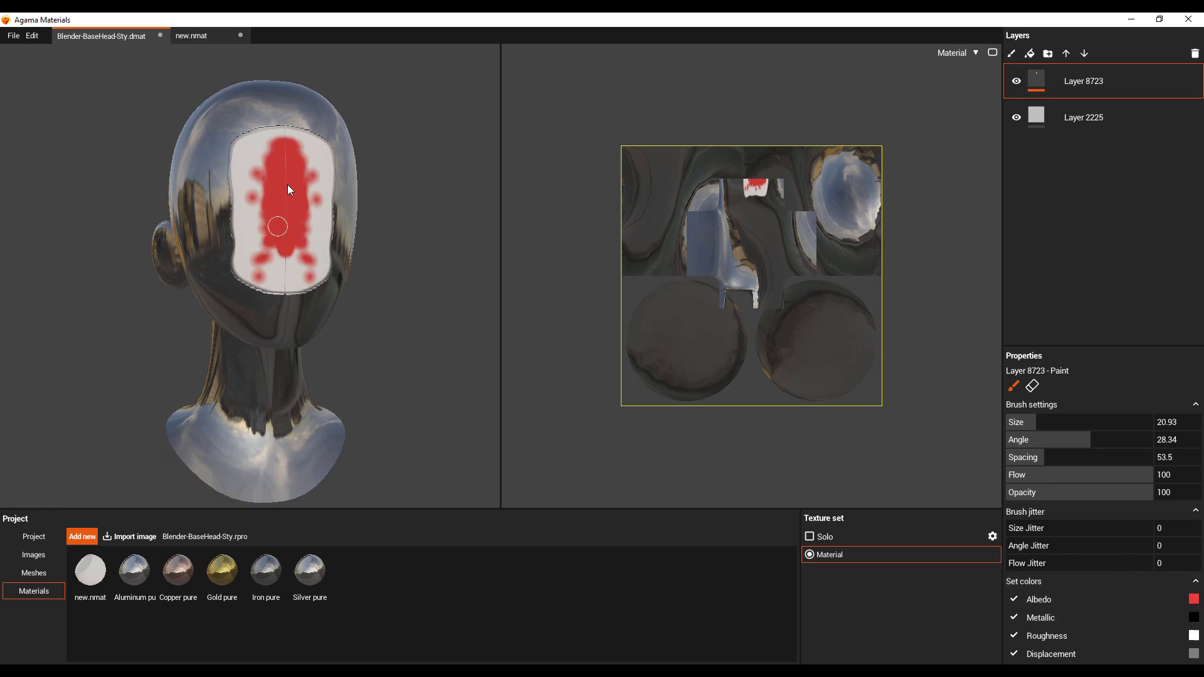
{"action": "left_click_drag", "start_coordinate": [282, 209], "coordinate": [291, 258]}
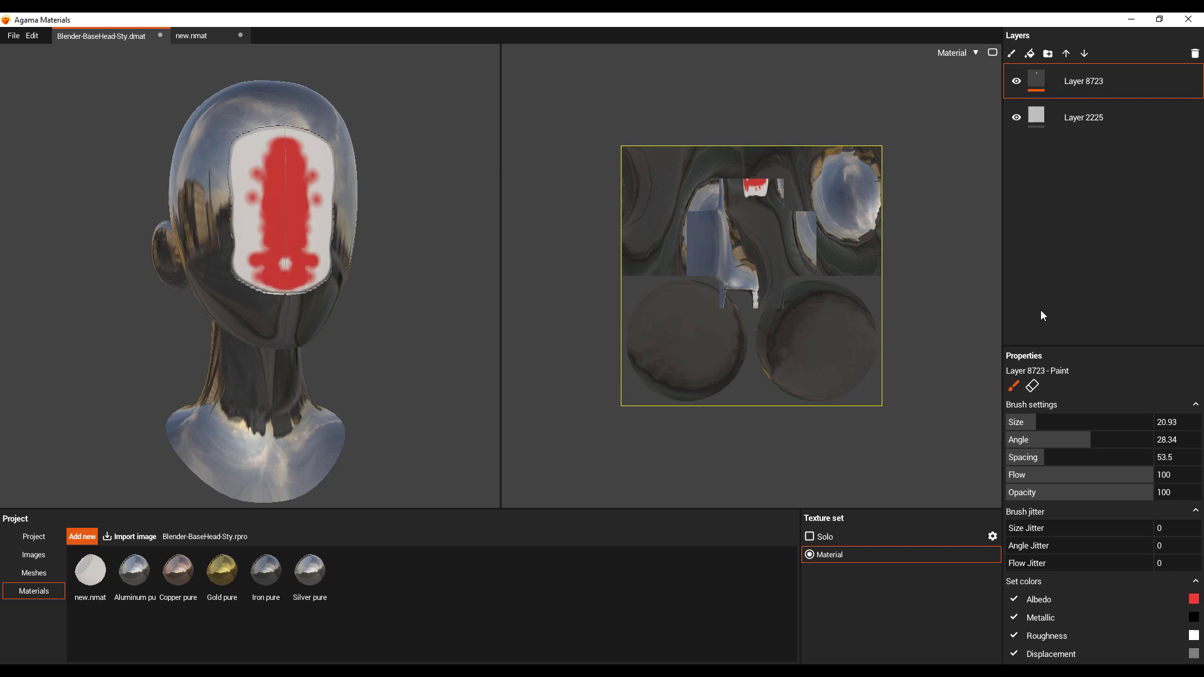
{"action": "mouse_move", "coordinate": [300, 282]}
{"action": "left_mouse_down"}
{"action": "mouse_move", "coordinate": [307, 251]}
{"action": "mouse_move", "coordinate": [282, 273]}
{"action": "mouse_move", "coordinate": [277, 183]}
{"action": "mouse_move", "coordinate": [280, 226]}
{"action": "mouse_move", "coordinate": [272, 179]}
{"action": "left_mouse_up"}
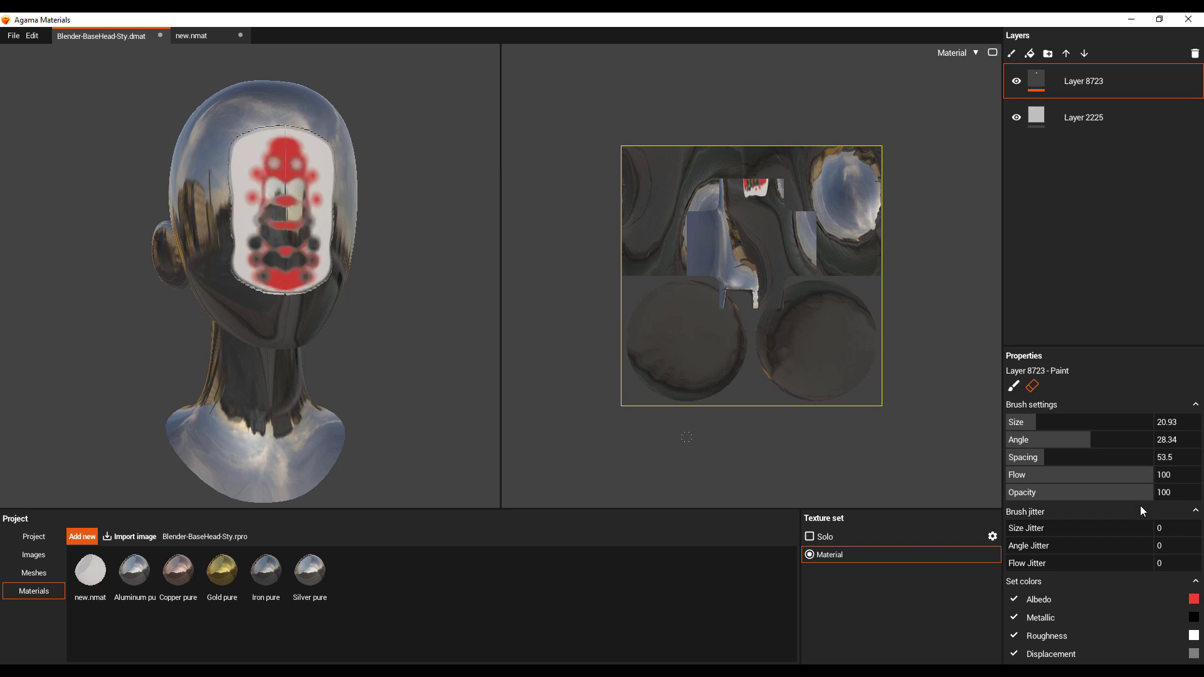
- Enlarge the eraser with tighter spacing and erase the red pattern and white patch from the face
{"action": "left_click_drag", "start_coordinate": [1059, 457], "coordinate": [1079, 423]}
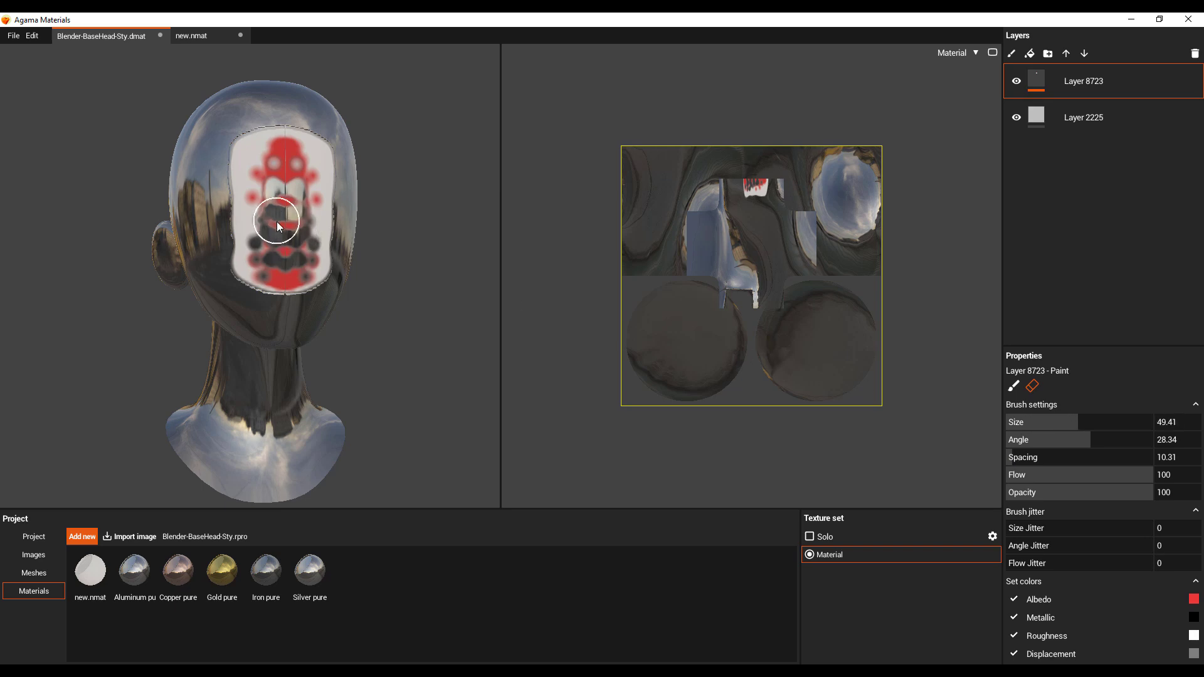
{"action": "mouse_move", "coordinate": [276, 221]}
{"action": "left_mouse_down"}
{"action": "mouse_move", "coordinate": [298, 242]}
{"action": "mouse_move", "coordinate": [257, 257]}
{"action": "mouse_move", "coordinate": [291, 170]}
{"action": "mouse_move", "coordinate": [251, 231]}
{"action": "mouse_move", "coordinate": [219, 212]}
{"action": "mouse_move", "coordinate": [257, 276]}
{"action": "mouse_move", "coordinate": [205, 301]}
{"action": "mouse_move", "coordinate": [242, 301]}
{"action": "mouse_move", "coordinate": [310, 265]}
{"action": "mouse_move", "coordinate": [331, 269]}
{"action": "mouse_move", "coordinate": [276, 123]}
{"action": "mouse_move", "coordinate": [301, 198]}
{"action": "mouse_move", "coordinate": [228, 170]}
{"action": "mouse_move", "coordinate": [235, 310]}
{"action": "left_mouse_up"}
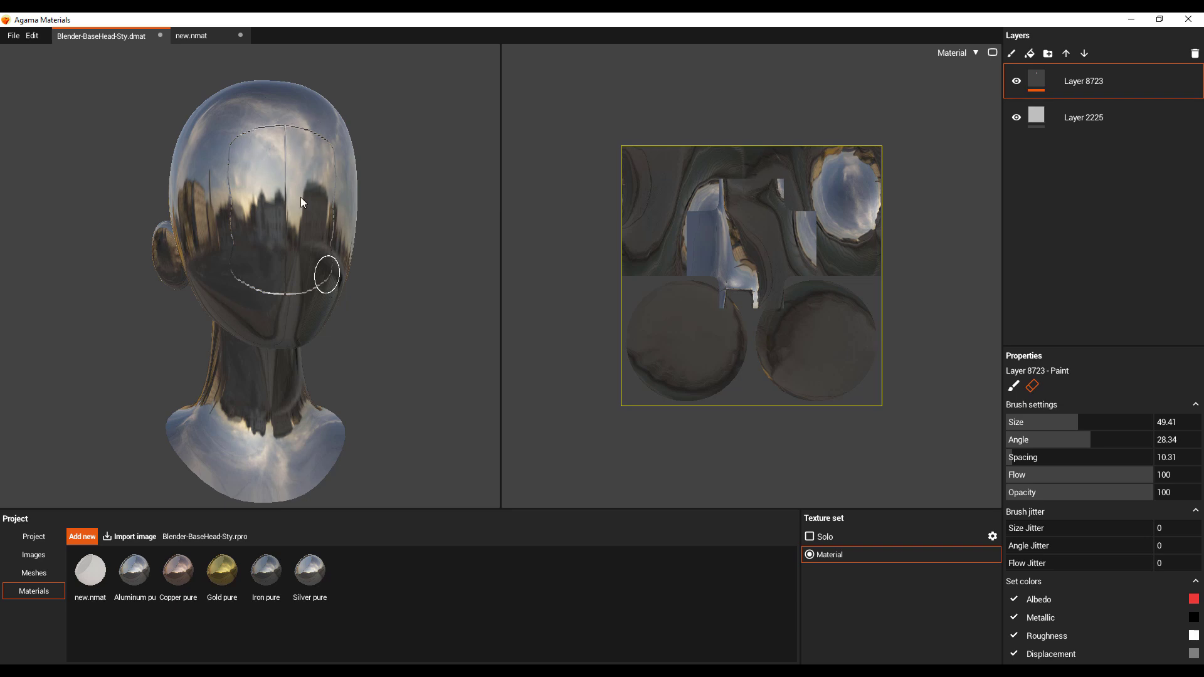
{"action": "left_click", "coordinate": [1195, 511]}
{"action": "left_click", "coordinate": [1195, 406]}
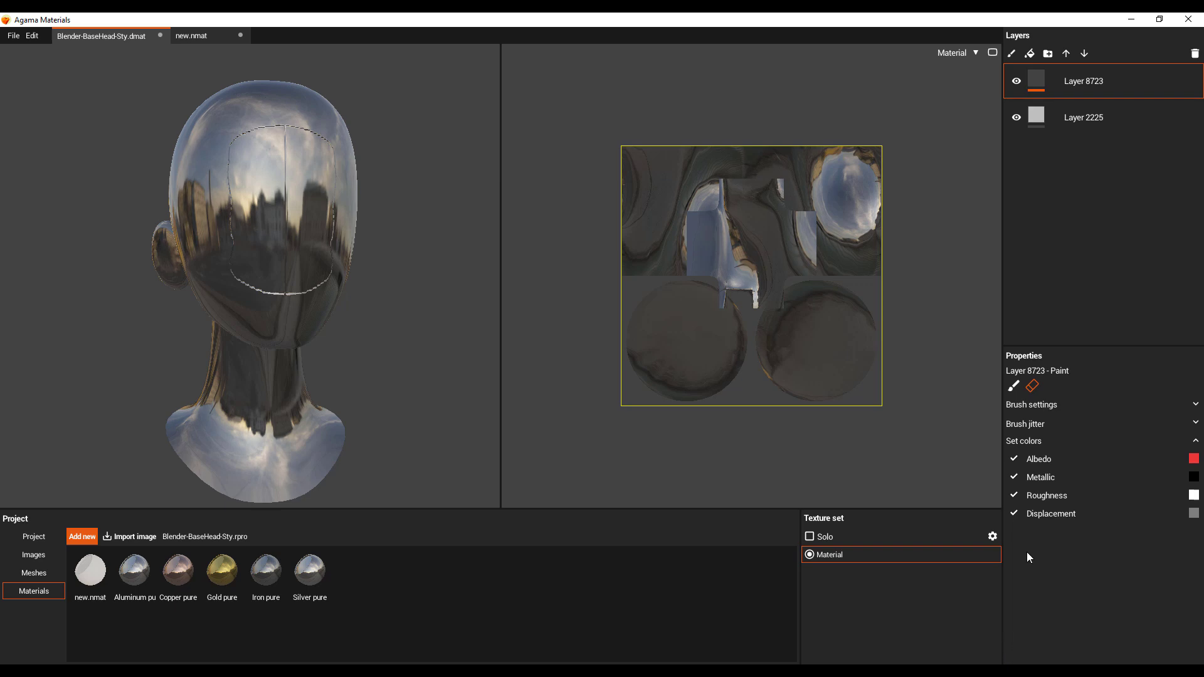
- Enable painting of the Metallic, Roughness and Displacement channels on Layer 8723
{"action": "left_click", "coordinate": [1015, 478]}
{"action": "left_click", "coordinate": [1014, 496]}
{"action": "left_click", "coordinate": [1014, 513]}
{"action": "left_click", "coordinate": [1076, 126]}
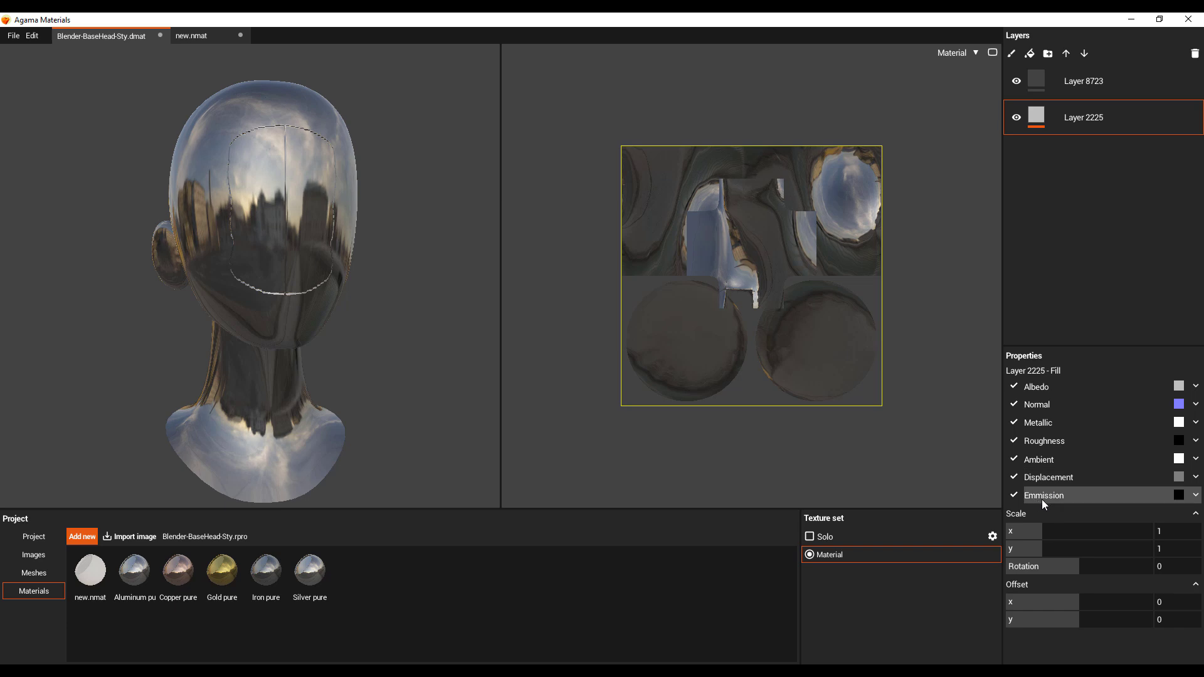
{"action": "left_click", "coordinate": [1112, 86]}
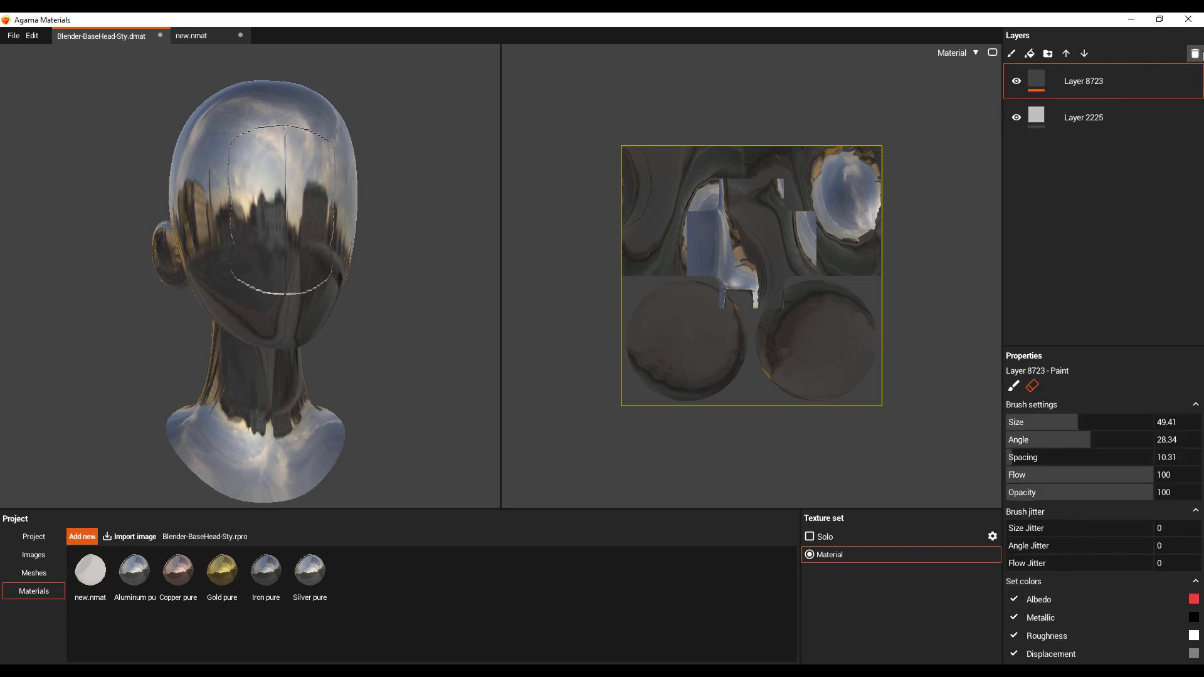
- Delete Layer 8723 and add a black mask to Layer 2225
{"action": "left_click", "coordinate": [1196, 54]}
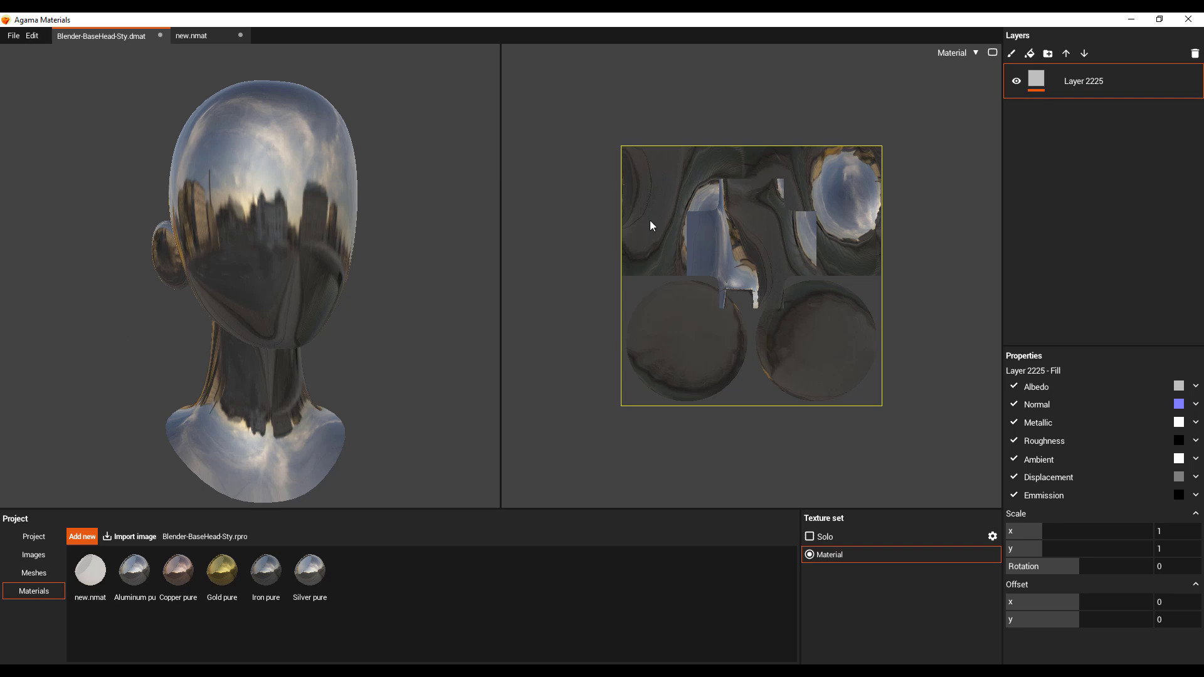
{"action": "right_click", "coordinate": [1066, 81]}
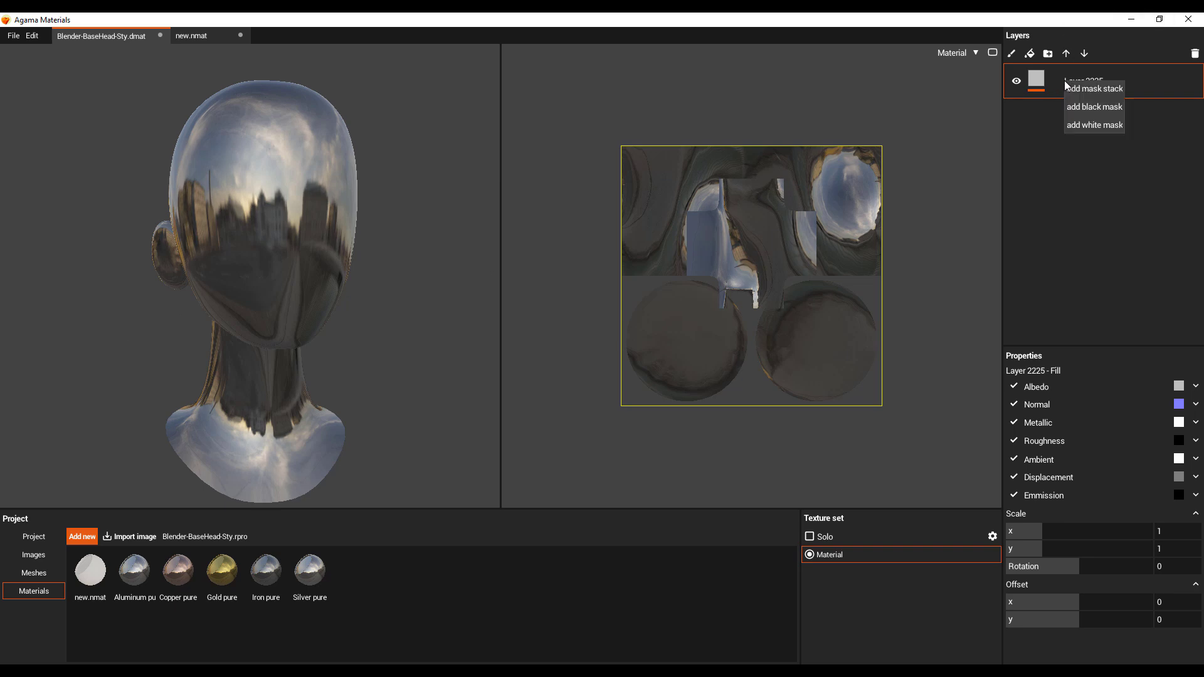
{"action": "left_click", "coordinate": [1097, 108]}
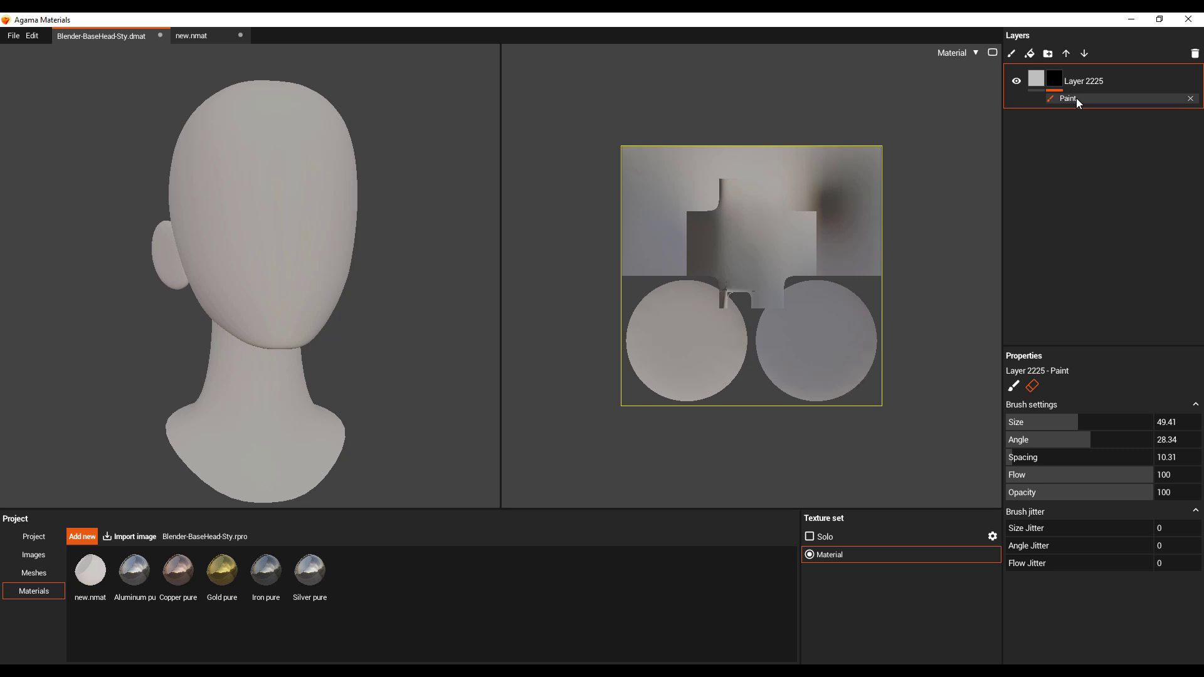
- Paint the mask to reveal chrome over the face, top of the head and the UV islands
{"action": "left_click", "coordinate": [1014, 386]}
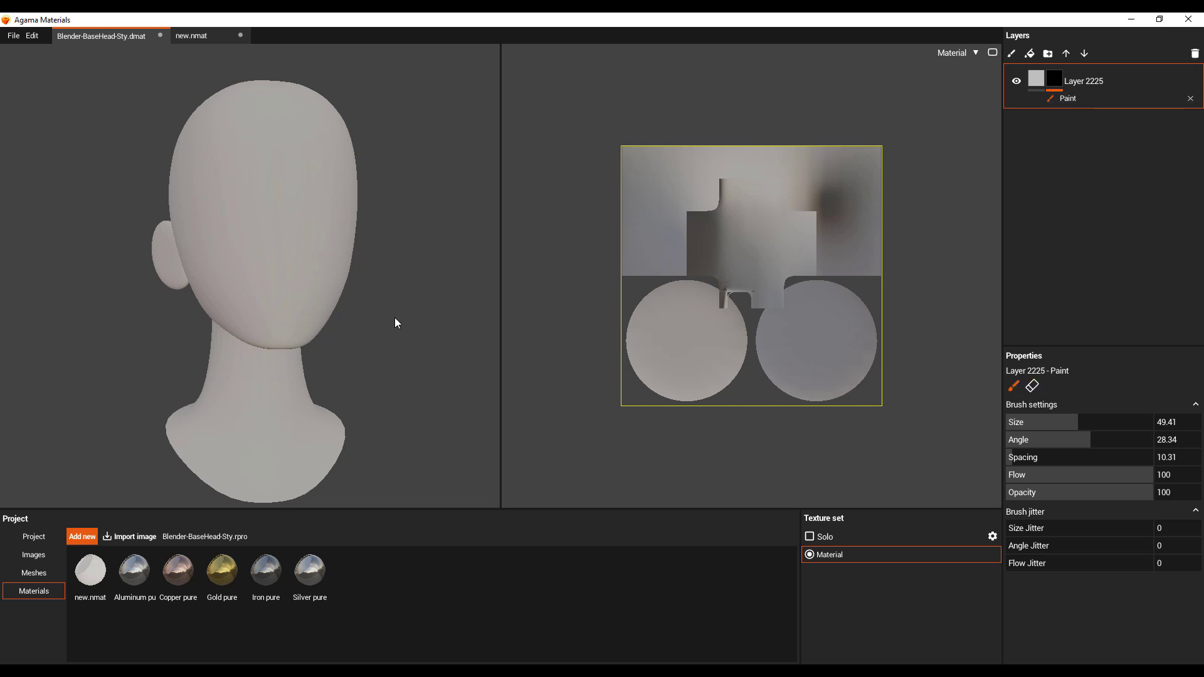
{"action": "mouse_move", "coordinate": [294, 222]}
{"action": "left_mouse_down"}
{"action": "mouse_move", "coordinate": [282, 188]}
{"action": "mouse_move", "coordinate": [282, 335]}
{"action": "mouse_move", "coordinate": [257, 224]}
{"action": "mouse_move", "coordinate": [267, 153]}
{"action": "mouse_move", "coordinate": [289, 137]}
{"action": "mouse_move", "coordinate": [307, 156]}
{"action": "mouse_move", "coordinate": [288, 143]}
{"action": "mouse_move", "coordinate": [224, 205]}
{"action": "mouse_move", "coordinate": [222, 193]}
{"action": "mouse_move", "coordinate": [225, 268]}
{"action": "mouse_move", "coordinate": [276, 338]}
{"action": "left_mouse_up"}
{"action": "mouse_move", "coordinate": [295, 202]}
{"action": "left_mouse_down"}
{"action": "mouse_move", "coordinate": [309, 113]}
{"action": "mouse_move", "coordinate": [223, 135]}
{"action": "mouse_move", "coordinate": [247, 337]}
{"action": "mouse_move", "coordinate": [209, 145]}
{"action": "mouse_move", "coordinate": [215, 280]}
{"action": "mouse_move", "coordinate": [249, 119]}
{"action": "mouse_move", "coordinate": [251, 270]}
{"action": "left_mouse_up"}
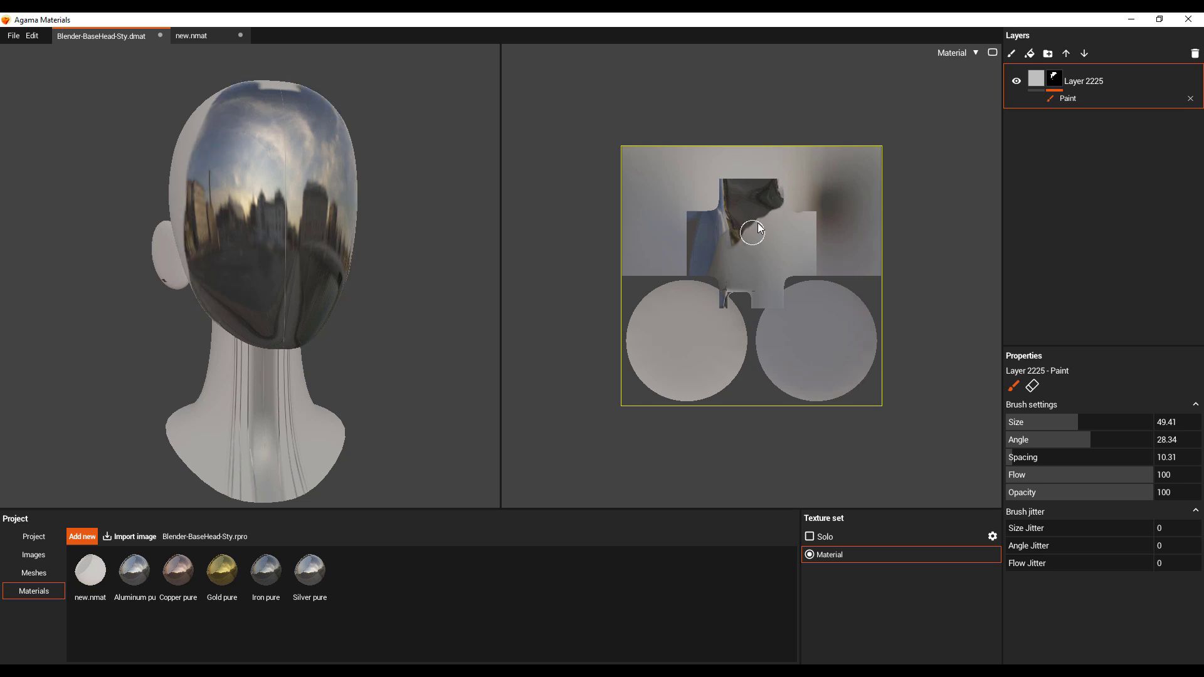
{"action": "mouse_move", "coordinate": [755, 228]}
{"action": "left_mouse_down"}
{"action": "mouse_move", "coordinate": [728, 275]}
{"action": "mouse_move", "coordinate": [789, 211]}
{"action": "mouse_move", "coordinate": [712, 260]}
{"action": "mouse_move", "coordinate": [776, 211]}
{"action": "mouse_move", "coordinate": [726, 263]}
{"action": "mouse_move", "coordinate": [817, 272]}
{"action": "mouse_move", "coordinate": [744, 294]}
{"action": "mouse_move", "coordinate": [741, 283]}
{"action": "mouse_move", "coordinate": [779, 300]}
{"action": "mouse_move", "coordinate": [780, 285]}
{"action": "mouse_move", "coordinate": [683, 290]}
{"action": "mouse_move", "coordinate": [751, 273]}
{"action": "mouse_move", "coordinate": [742, 305]}
{"action": "left_mouse_up"}
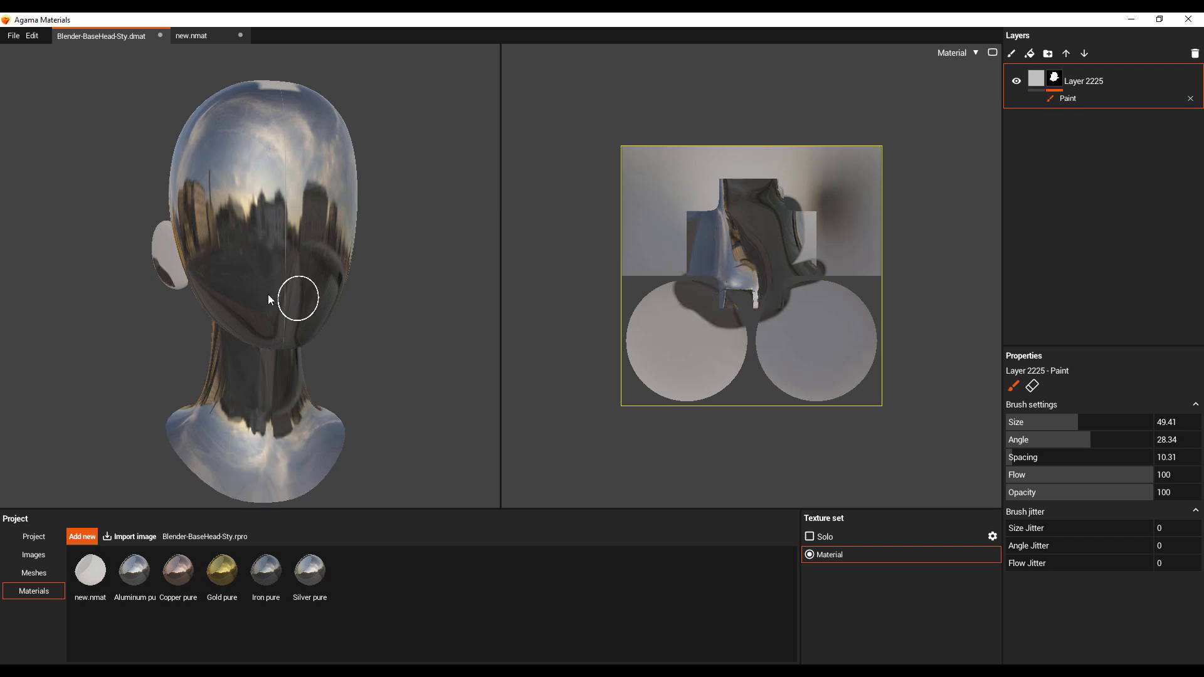
{"action": "mouse_move", "coordinate": [298, 296]}
{"action": "middle_mouse_down"}
{"action": "mouse_move", "coordinate": [219, 362]}
{"action": "mouse_move", "coordinate": [183, 309]}
{"action": "mouse_move", "coordinate": [169, 314]}
{"action": "middle_mouse_up"}
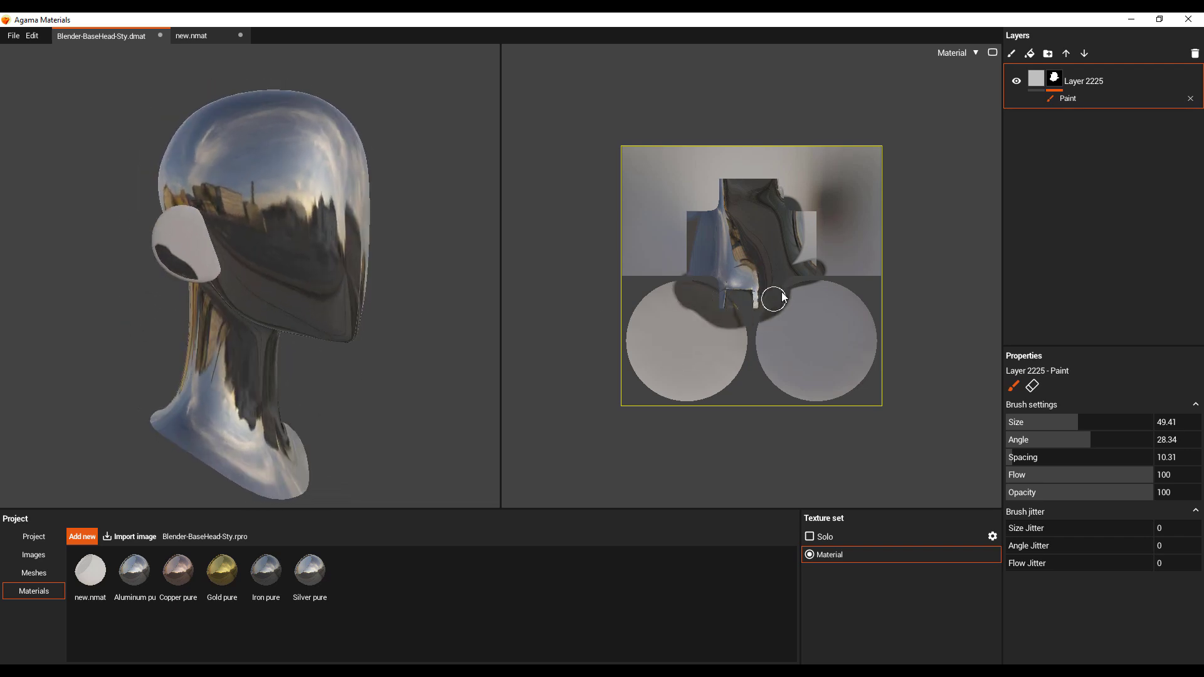
{"action": "left_click_drag", "start_coordinate": [796, 264], "coordinate": [816, 257]}
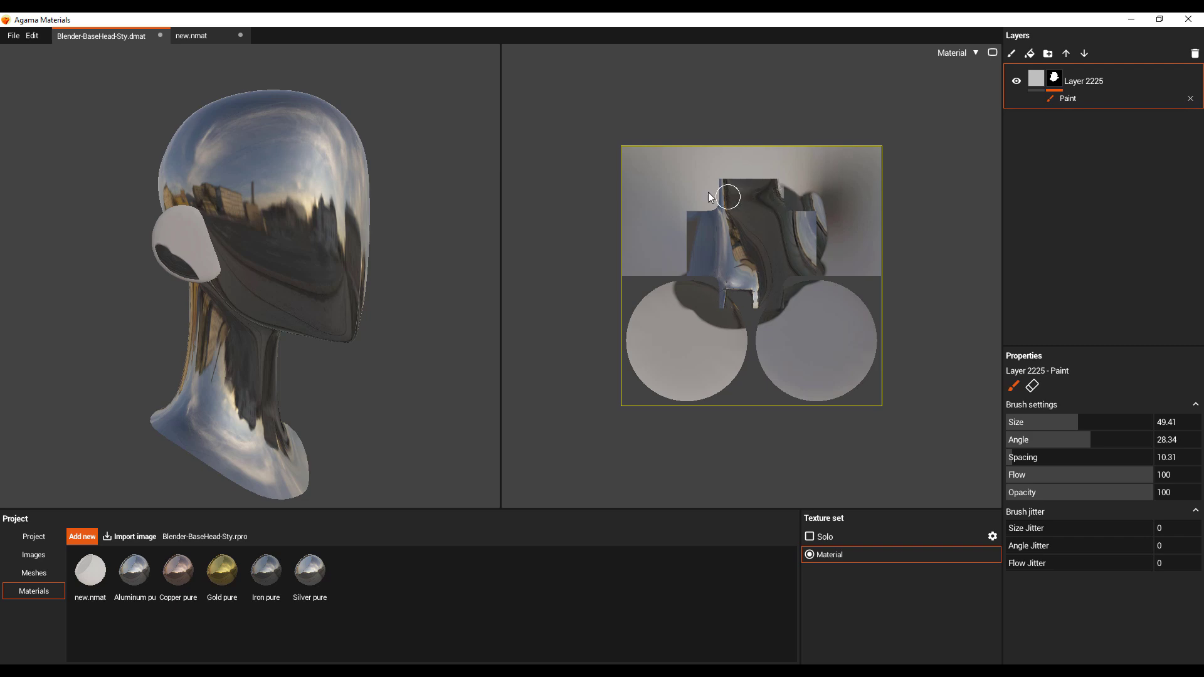
{"action": "mouse_move", "coordinate": [715, 194]}
{"action": "left_mouse_down"}
{"action": "mouse_move", "coordinate": [687, 185]}
{"action": "mouse_move", "coordinate": [710, 182]}
{"action": "mouse_move", "coordinate": [703, 255]}
{"action": "mouse_move", "coordinate": [687, 181]}
{"action": "mouse_move", "coordinate": [690, 291]}
{"action": "mouse_move", "coordinate": [691, 232]}
{"action": "mouse_move", "coordinate": [750, 174]}
{"action": "mouse_move", "coordinate": [817, 180]}
{"action": "mouse_move", "coordinate": [774, 180]}
{"action": "mouse_move", "coordinate": [815, 246]}
{"action": "mouse_move", "coordinate": [814, 200]}
{"action": "mouse_move", "coordinate": [801, 287]}
{"action": "mouse_move", "coordinate": [710, 301]}
{"action": "mouse_move", "coordinate": [824, 300]}
{"action": "mouse_move", "coordinate": [798, 293]}
{"action": "mouse_move", "coordinate": [827, 257]}
{"action": "mouse_move", "coordinate": [817, 296]}
{"action": "mouse_move", "coordinate": [712, 312]}
{"action": "left_mouse_up"}
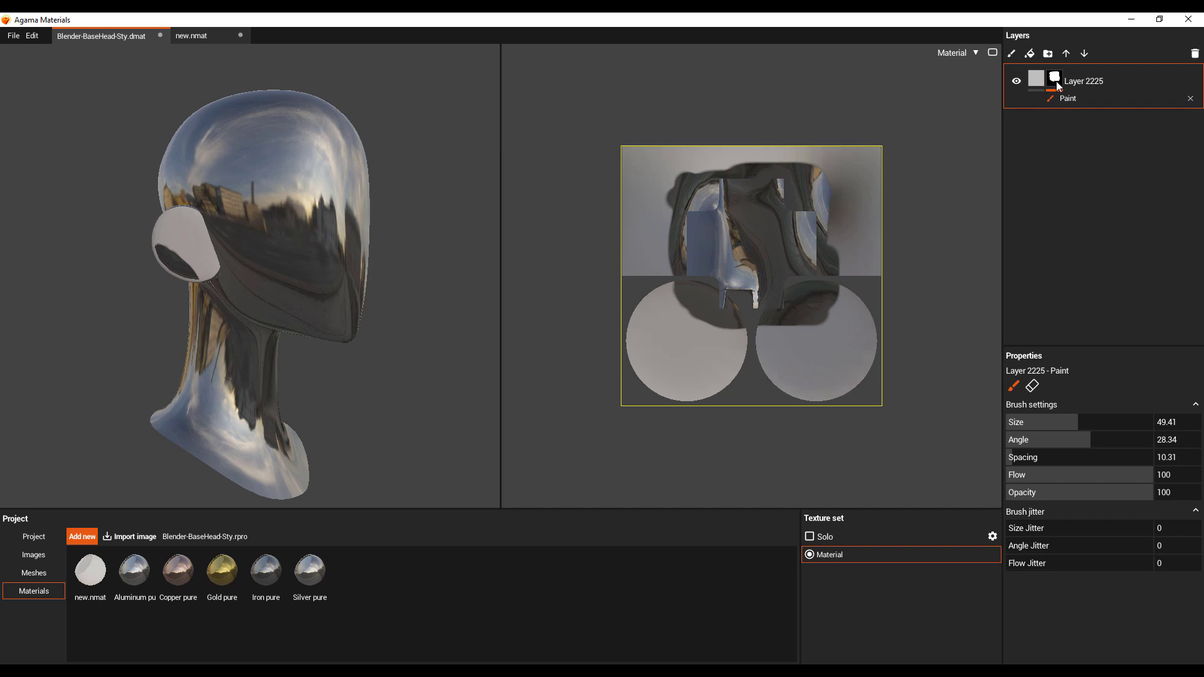
- Add a Perlin noise generator to Layer 2225's mask
{"action": "right_click", "coordinate": [1056, 81]}
{"action": "left_click", "coordinate": [1089, 168]}
{"action": "right_click", "coordinate": [1057, 79]}
{"action": "mouse_move", "coordinate": [1079, 159]}
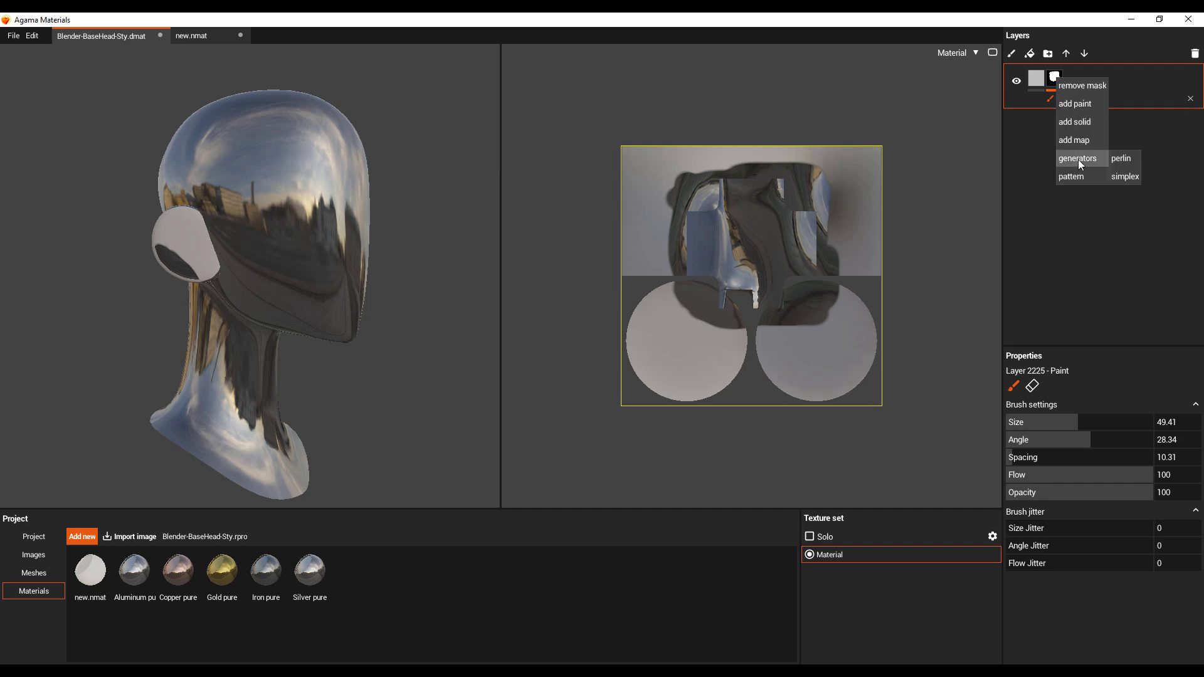
{"action": "left_click", "coordinate": [1120, 160]}
{"action": "left_click", "coordinate": [1069, 109]}
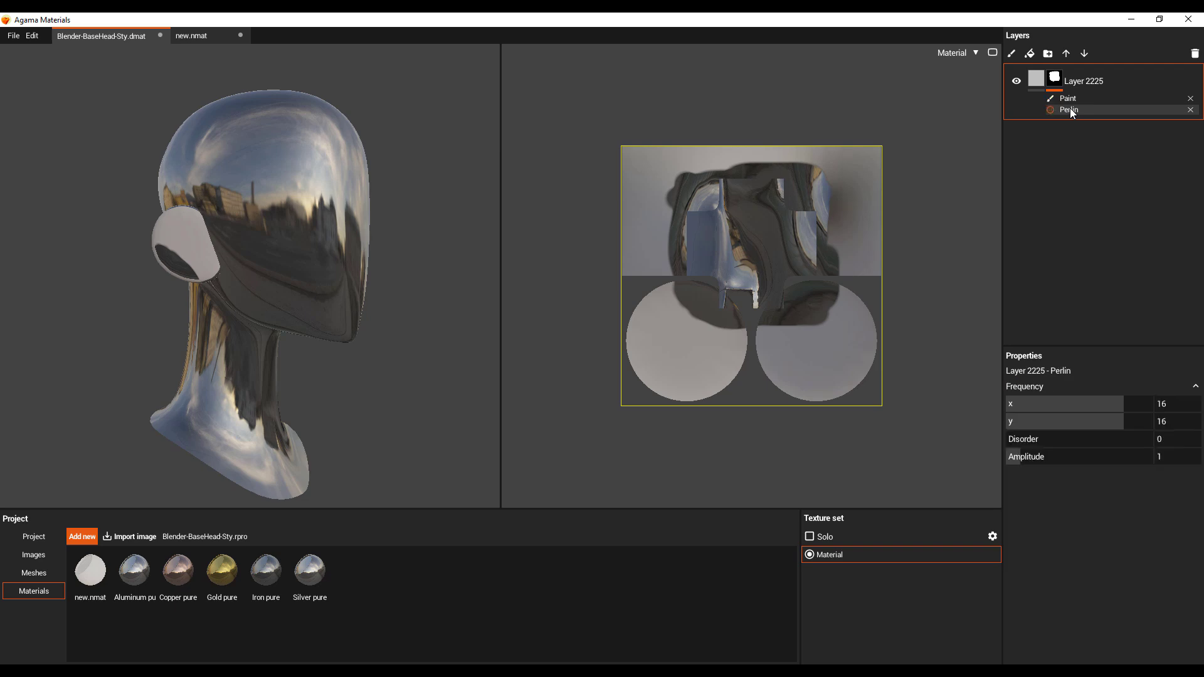
- Raise the Perlin Disorder and Amplitude to 4.98, and remove the Paint entry from the mask
{"action": "left_click_drag", "start_coordinate": [1026, 442], "coordinate": [1127, 450]}
{"action": "left_click_drag", "start_coordinate": [430, 368], "coordinate": [426, 401]}
{"action": "left_click_drag", "start_coordinate": [1038, 456], "coordinate": [1087, 463]}
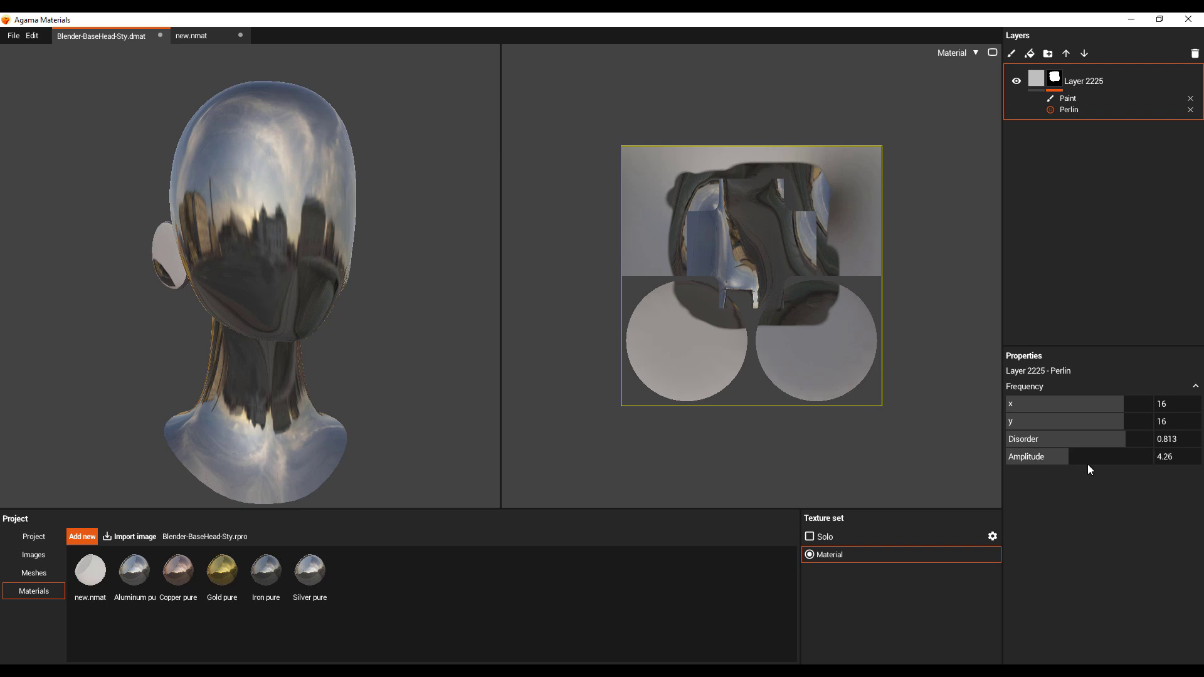
{"action": "left_click", "coordinate": [1191, 98]}
{"action": "left_click_drag", "start_coordinate": [235, 387], "coordinate": [287, 393]}
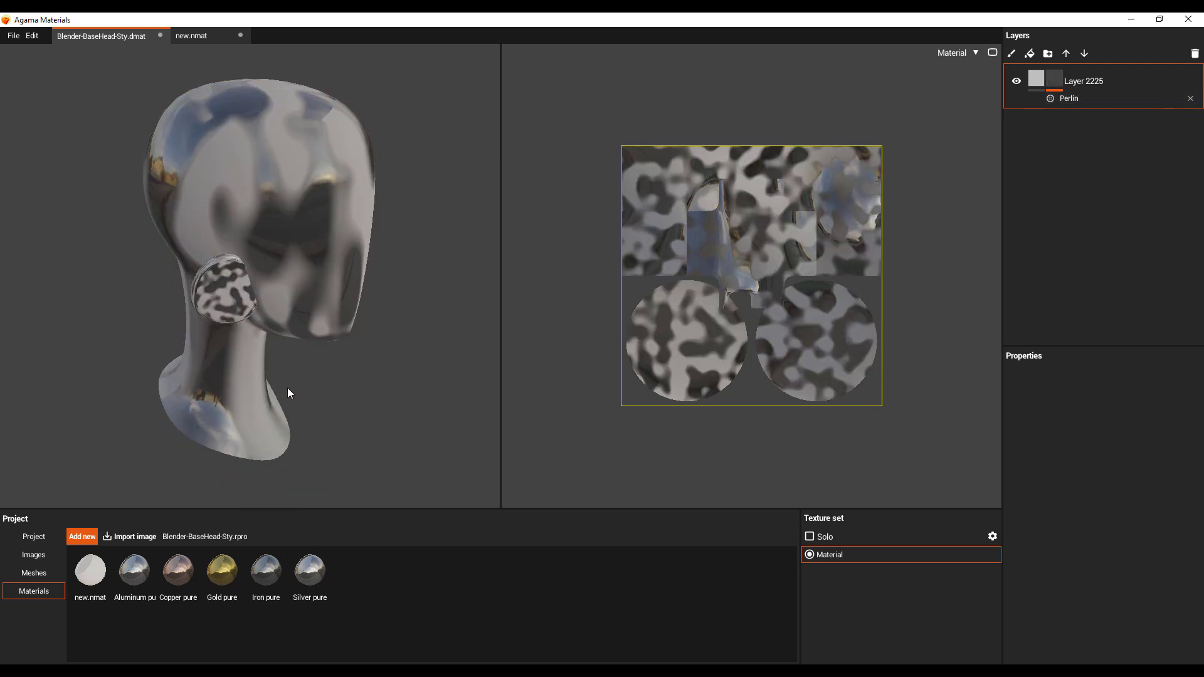
- Set Perlin Frequency x to 16.43, lower Disorder and Amplitude, then add new Layer 24307 on top
{"action": "left_click", "coordinate": [1071, 98]}
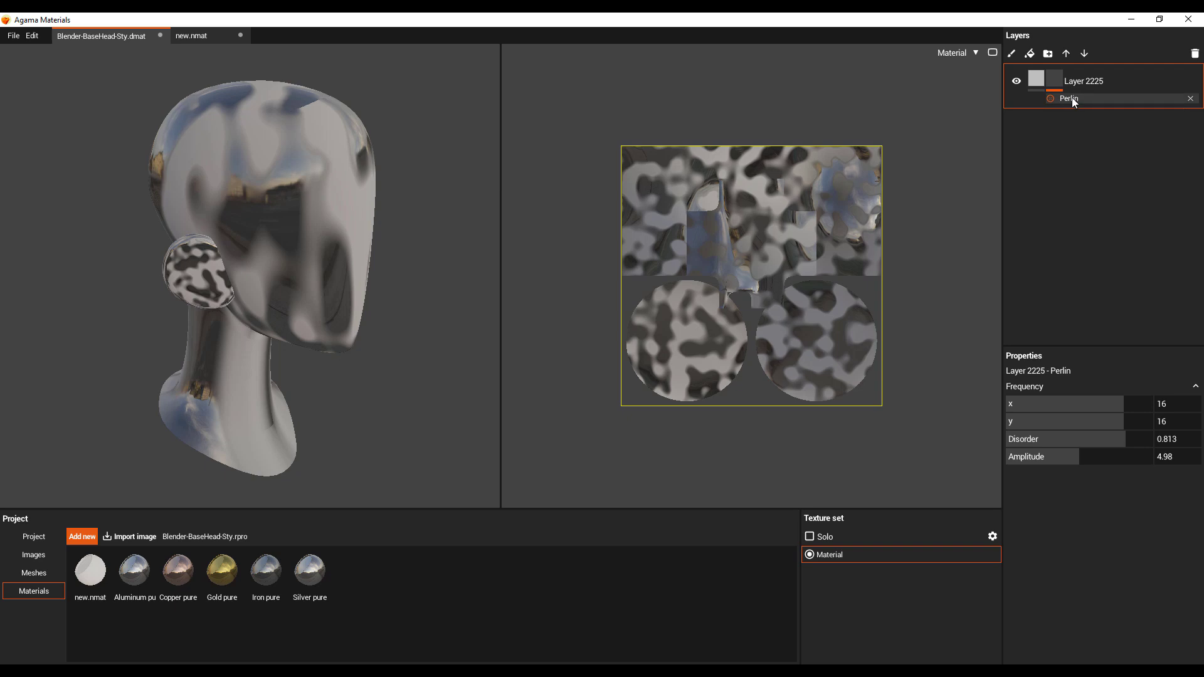
{"action": "mouse_move", "coordinate": [1116, 410]}
{"action": "left_mouse_down"}
{"action": "mouse_move", "coordinate": [1058, 412]}
{"action": "mouse_move", "coordinate": [1118, 427]}
{"action": "mouse_move", "coordinate": [1127, 408]}
{"action": "left_mouse_up"}
{"action": "left_click_drag", "start_coordinate": [439, 370], "coordinate": [385, 350]}
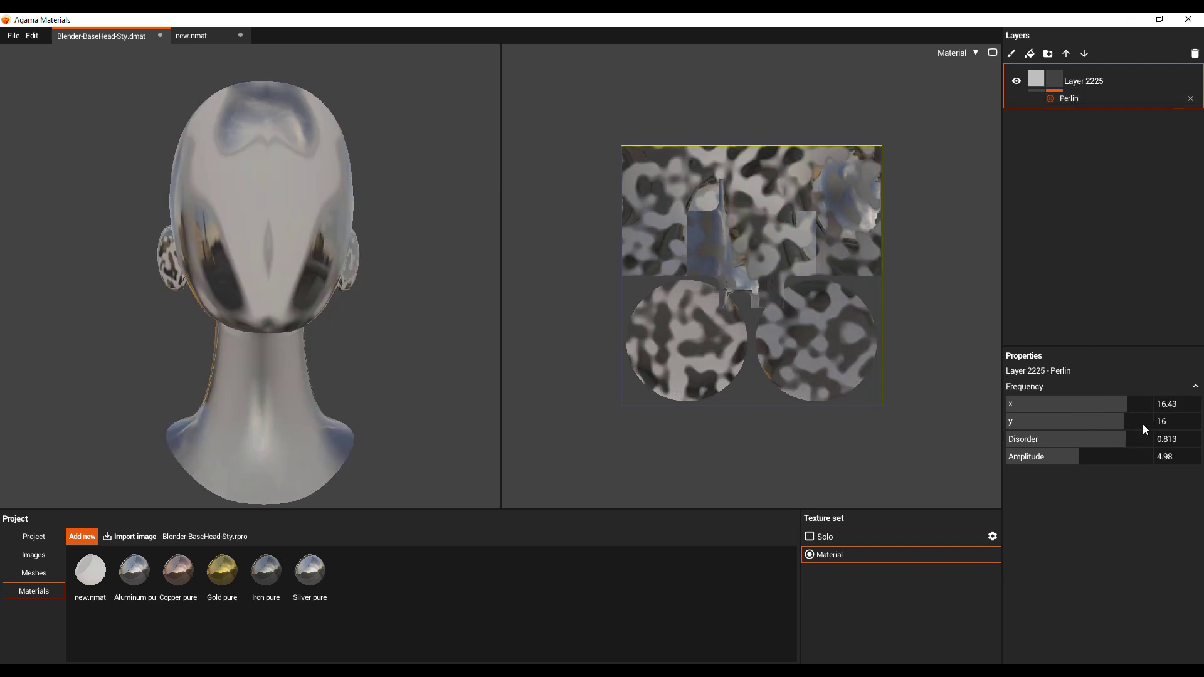
{"action": "left_click_drag", "start_coordinate": [1114, 444], "coordinate": [1103, 473]}
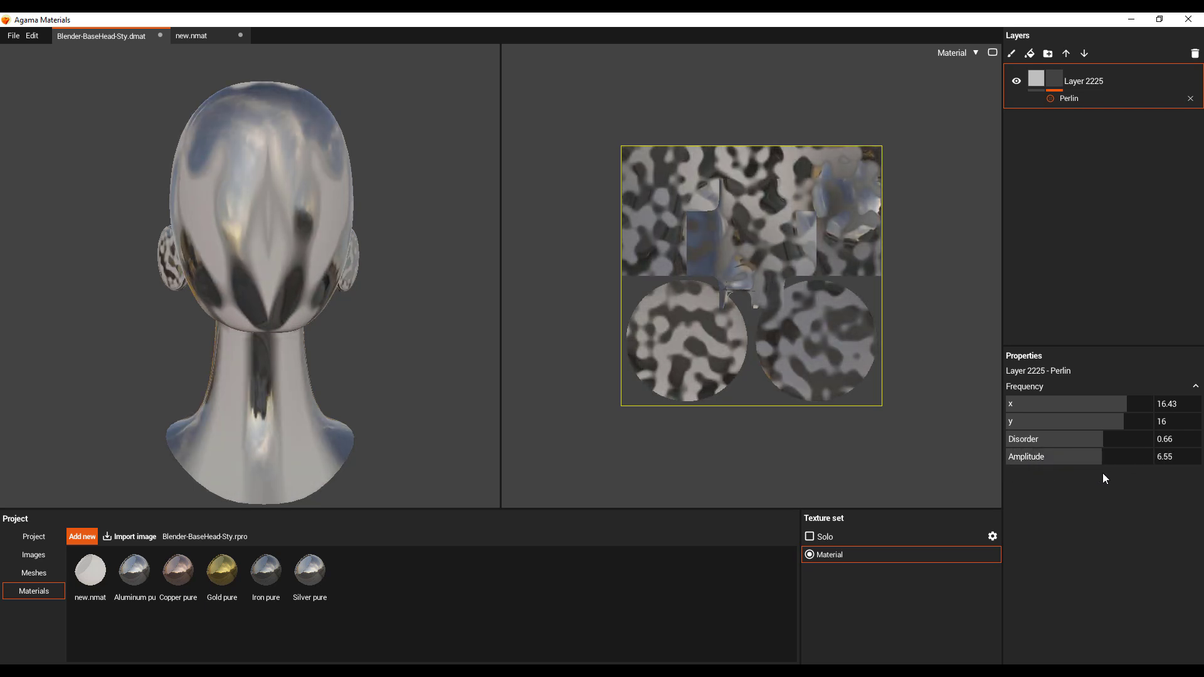
{"action": "left_click_drag", "start_coordinate": [458, 348], "coordinate": [423, 336]}
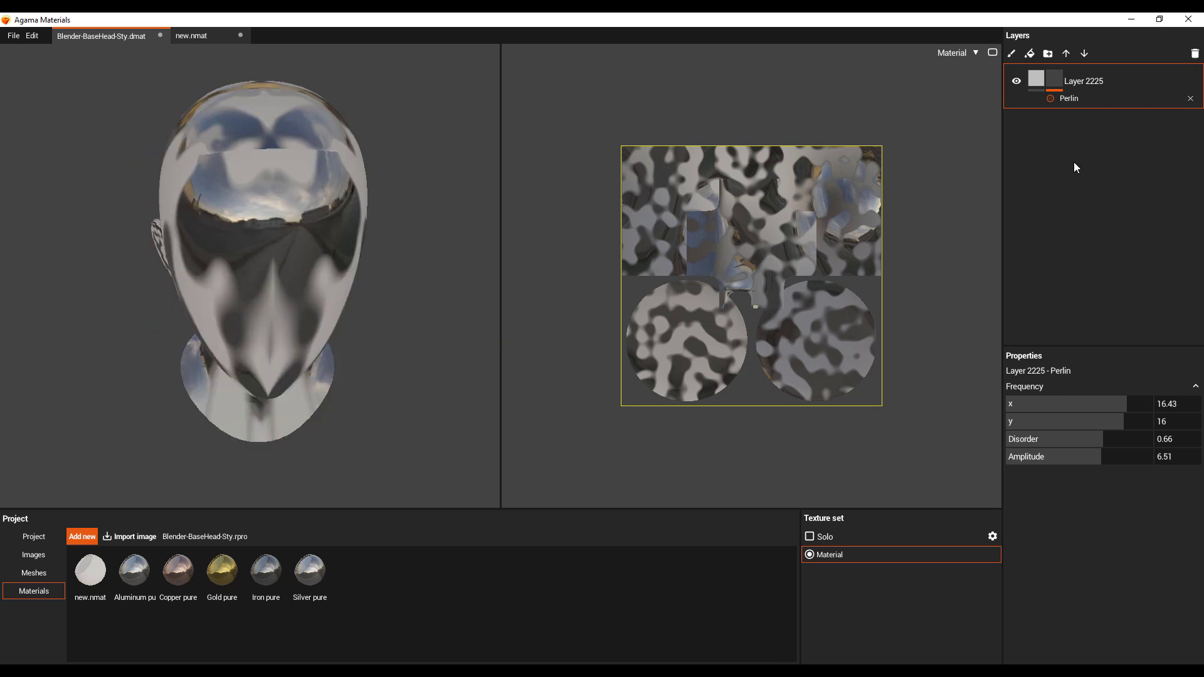
{"action": "left_click", "coordinate": [1030, 54]}
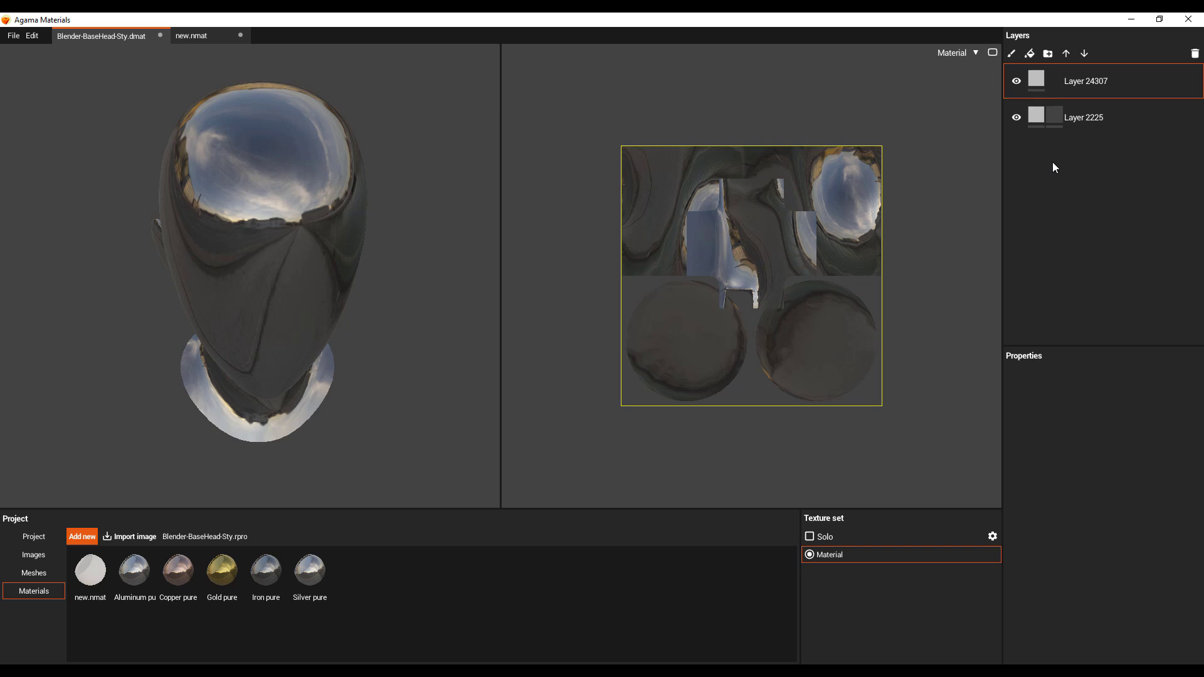
- Replace Layer 24307 with a Gold pure layer placed below the Perlin-masked Layer 2225
{"action": "left_click", "coordinate": [1195, 54]}
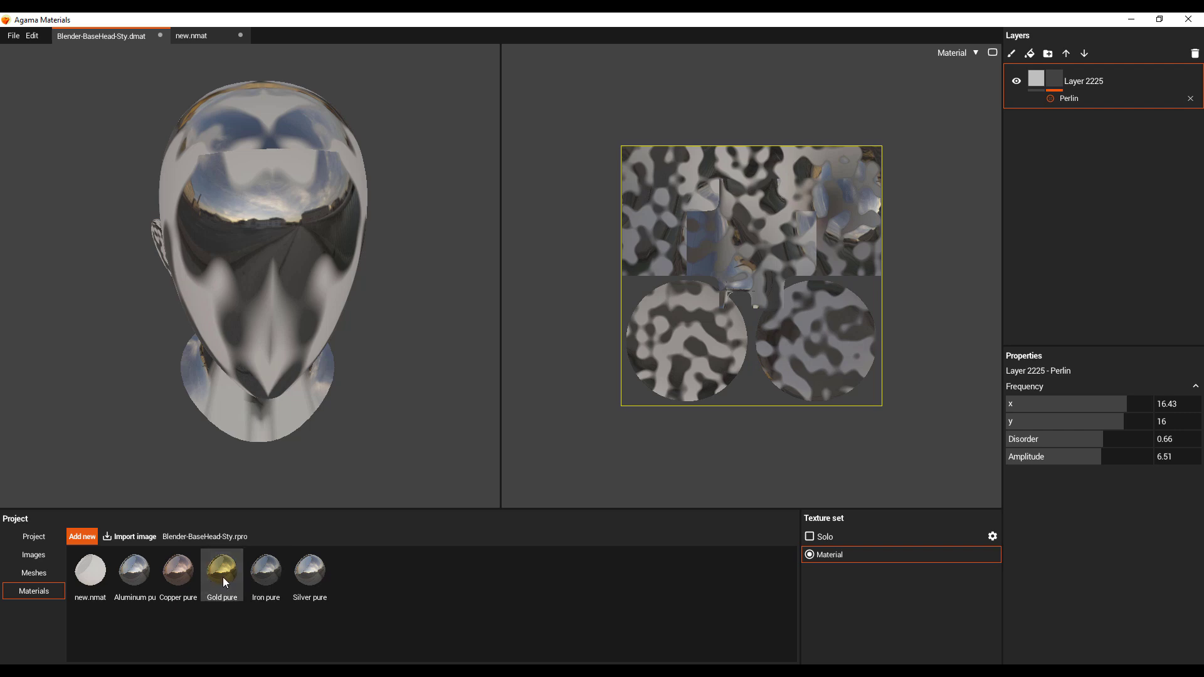
{"action": "left_click_drag", "start_coordinate": [224, 580], "coordinate": [1097, 163]}
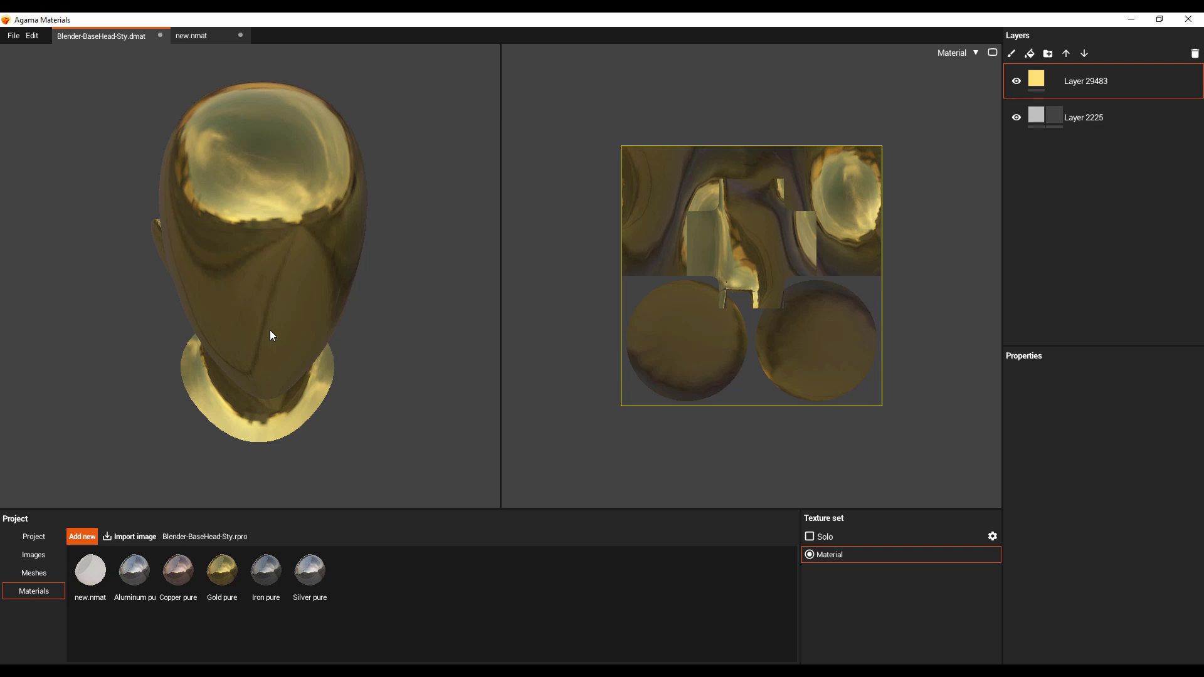
{"action": "left_click", "coordinate": [1085, 54]}
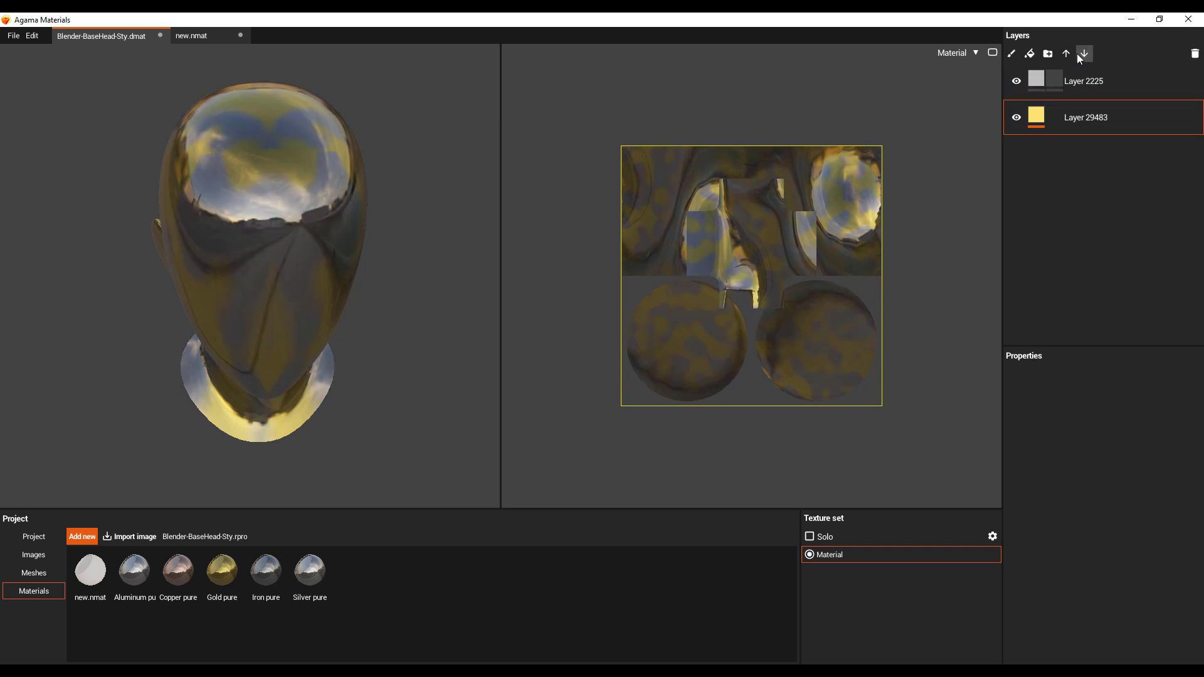
{"action": "left_click_drag", "start_coordinate": [454, 311], "coordinate": [473, 269]}
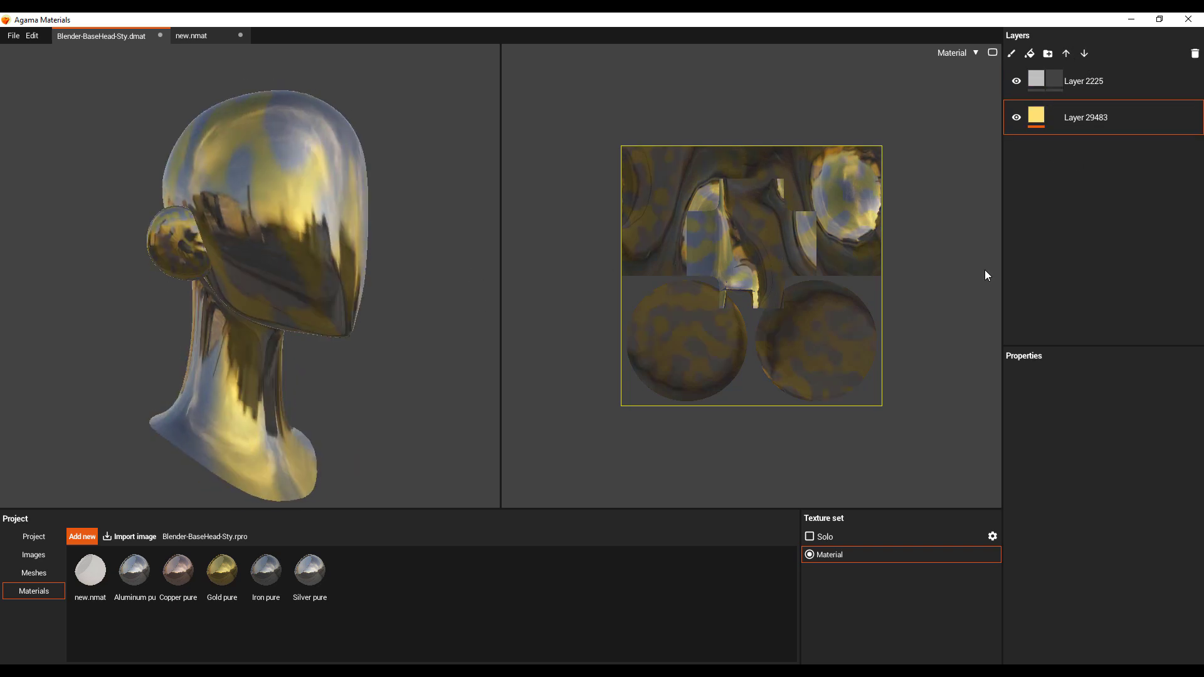
{"action": "left_click", "coordinate": [1070, 54]}
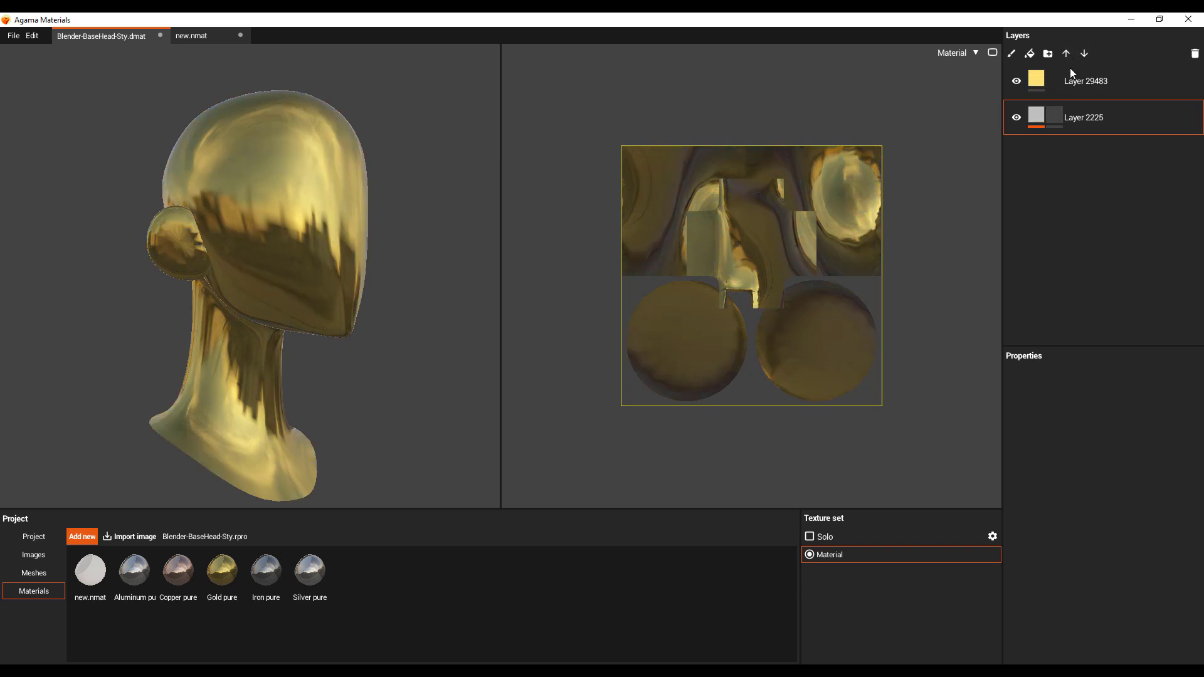
{"action": "left_click", "coordinate": [1067, 54]}
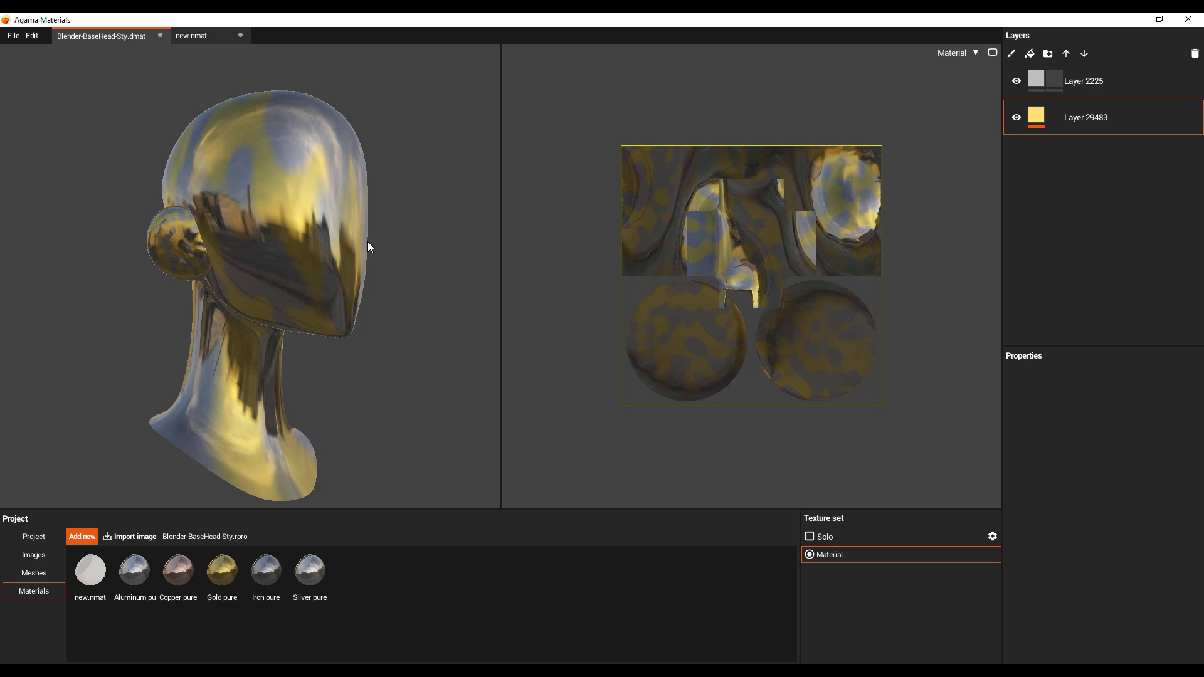
{"action": "left_click", "coordinate": [1038, 121]}
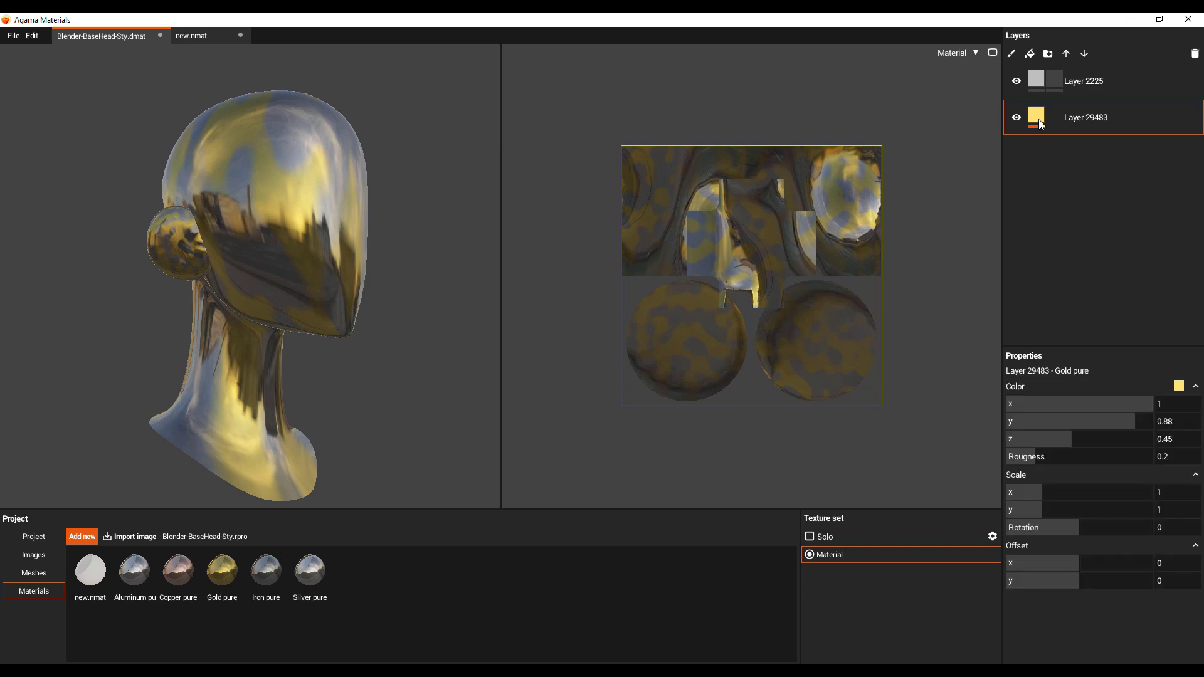
- Add a black mask to the gold layer and remove the mask's Paint entry
{"action": "right_click", "coordinate": [1040, 124]}
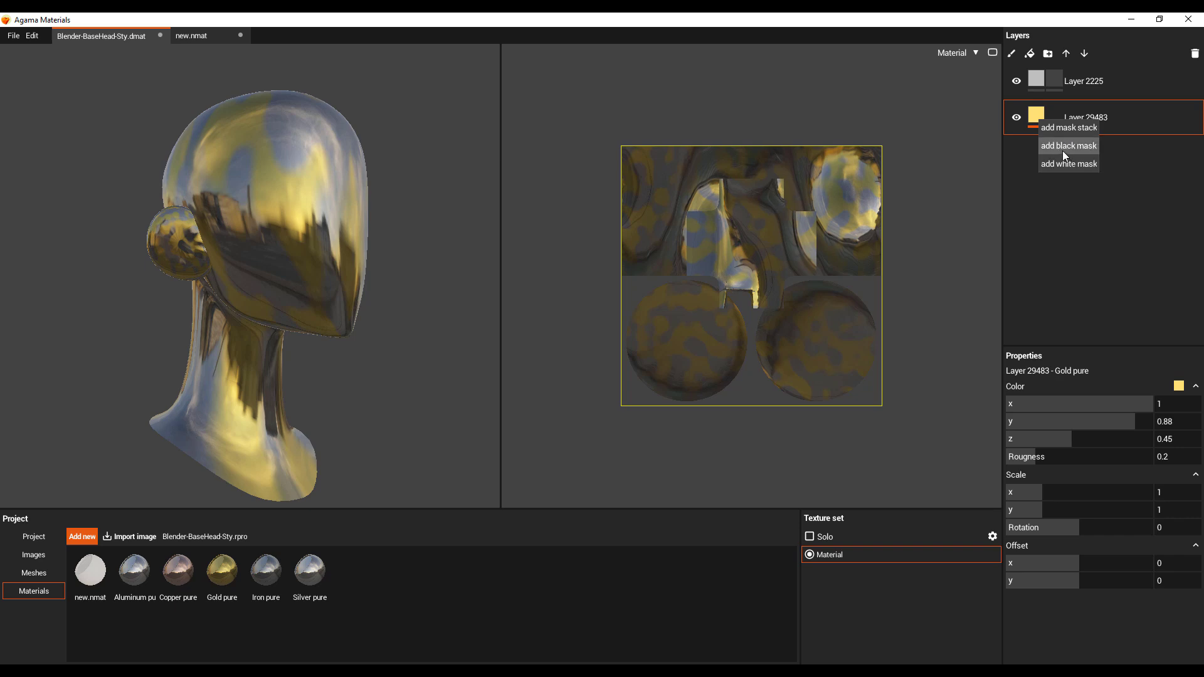
{"action": "left_click", "coordinate": [1064, 152]}
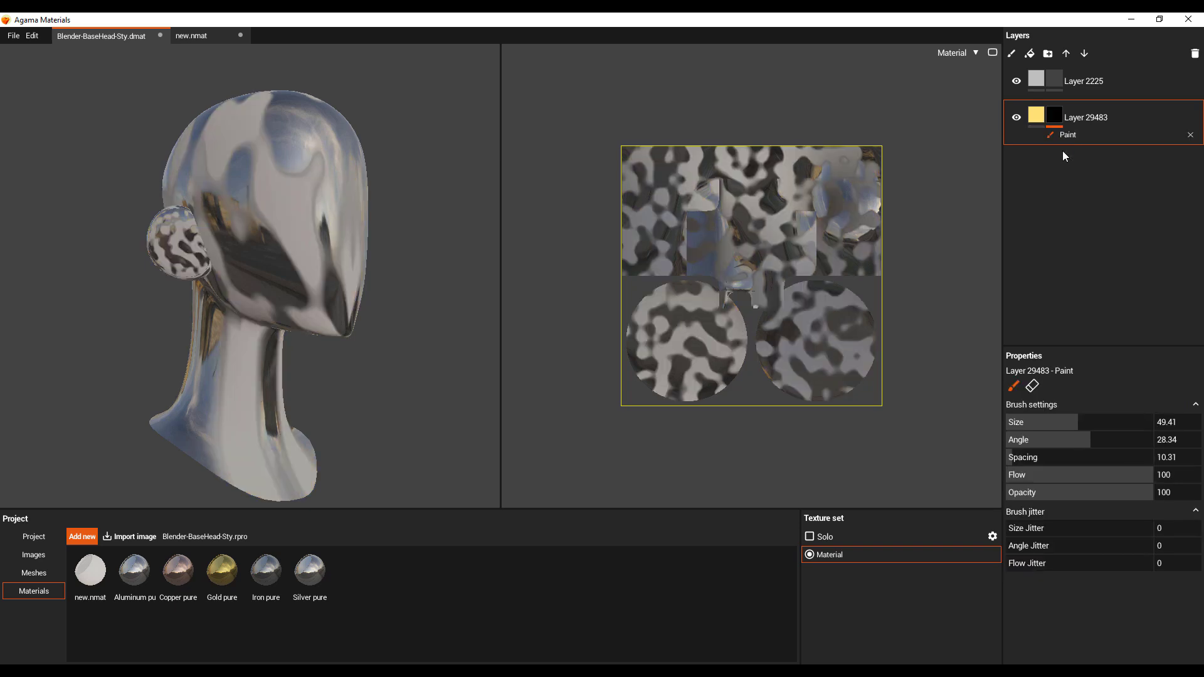
{"action": "left_click", "coordinate": [1191, 135]}
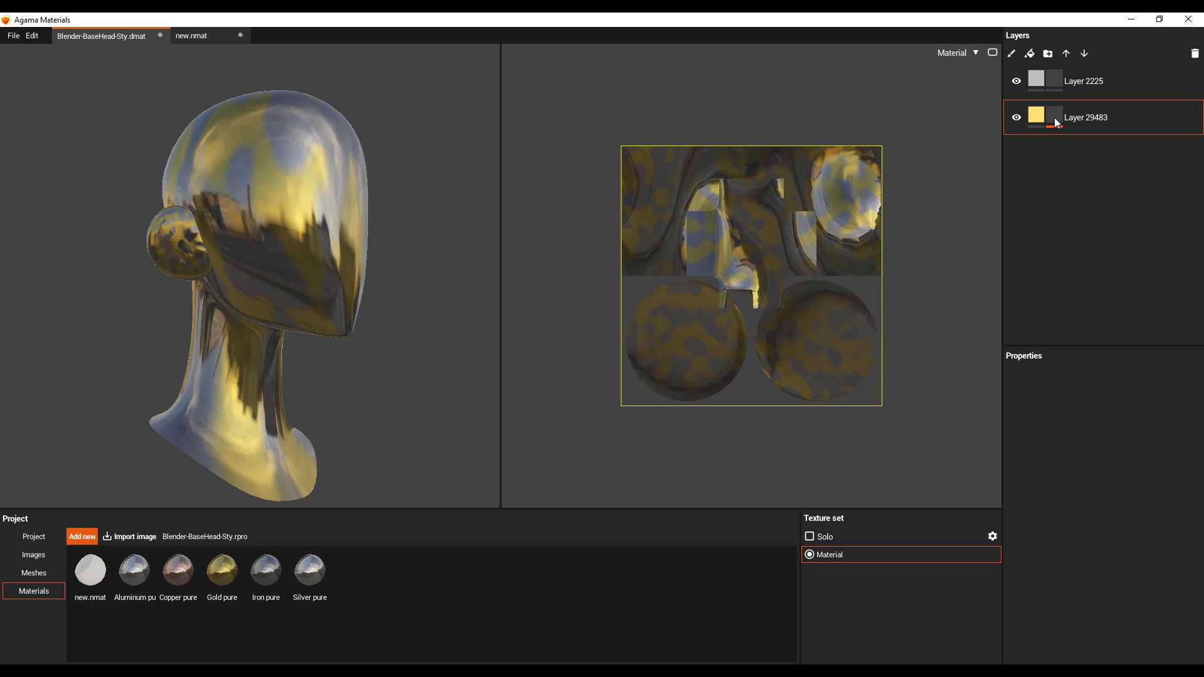
- Fill the gold mask with a Cycle pattern, repeat 15 by 16, horizontal spacing 0.694
{"action": "right_click", "coordinate": [1058, 123]}
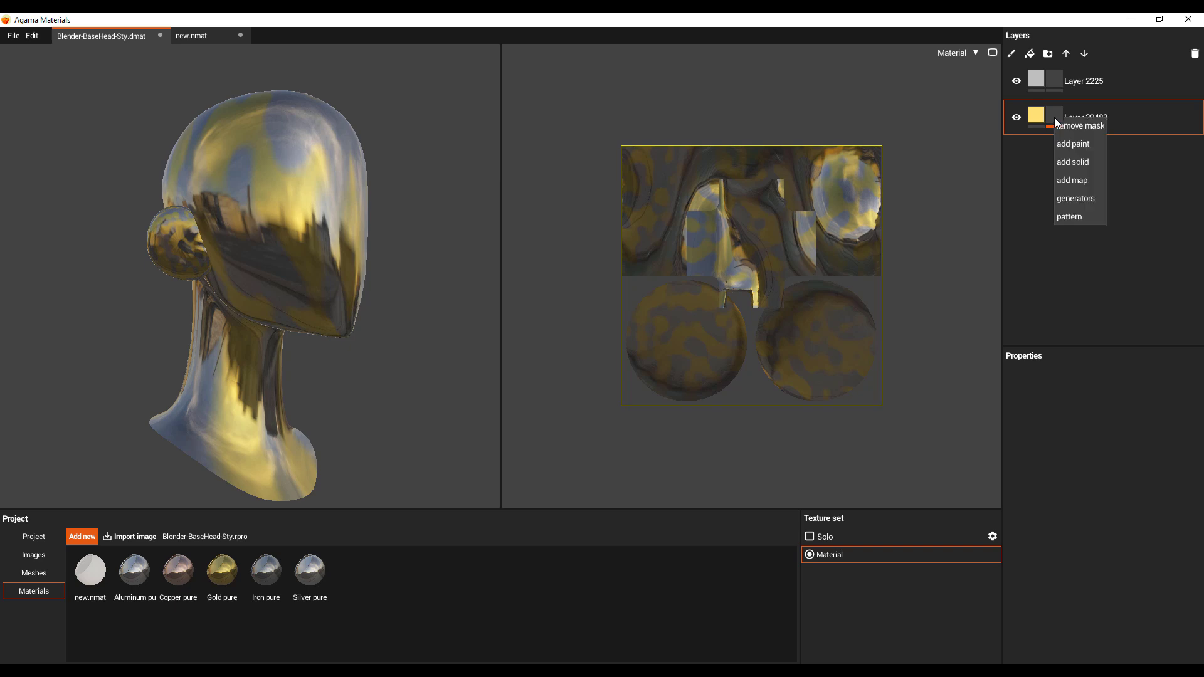
{"action": "left_click", "coordinate": [1079, 221]}
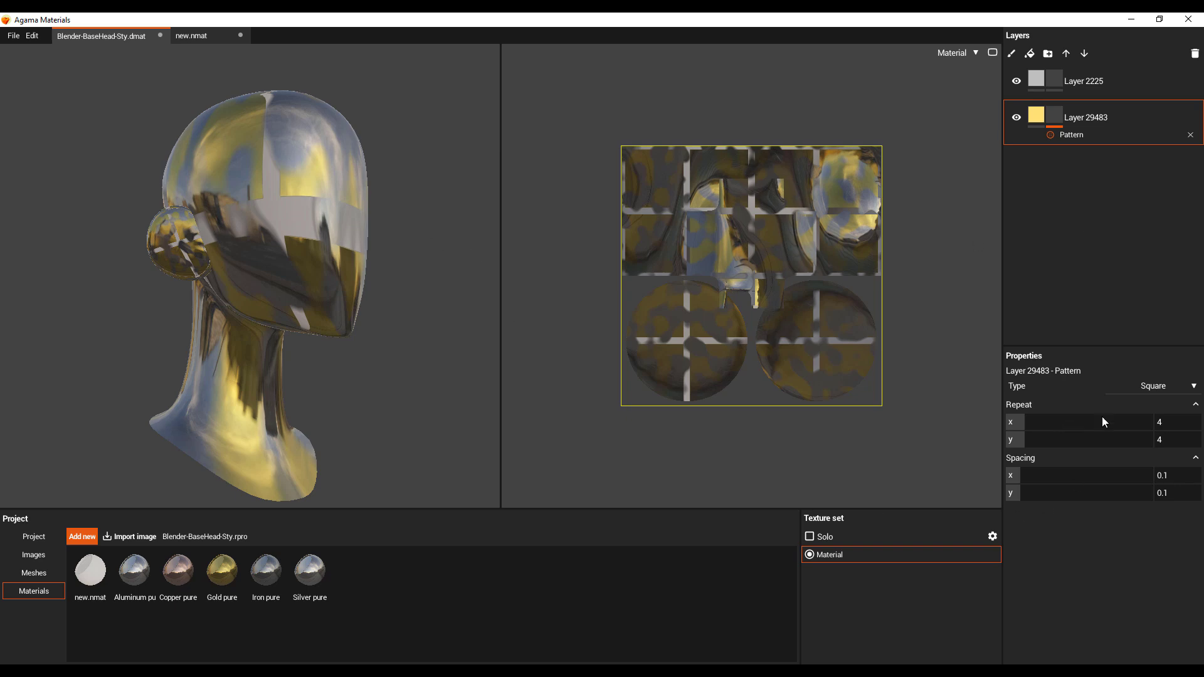
{"action": "left_click", "coordinate": [1170, 386]}
{"action": "left_click", "coordinate": [1144, 420]}
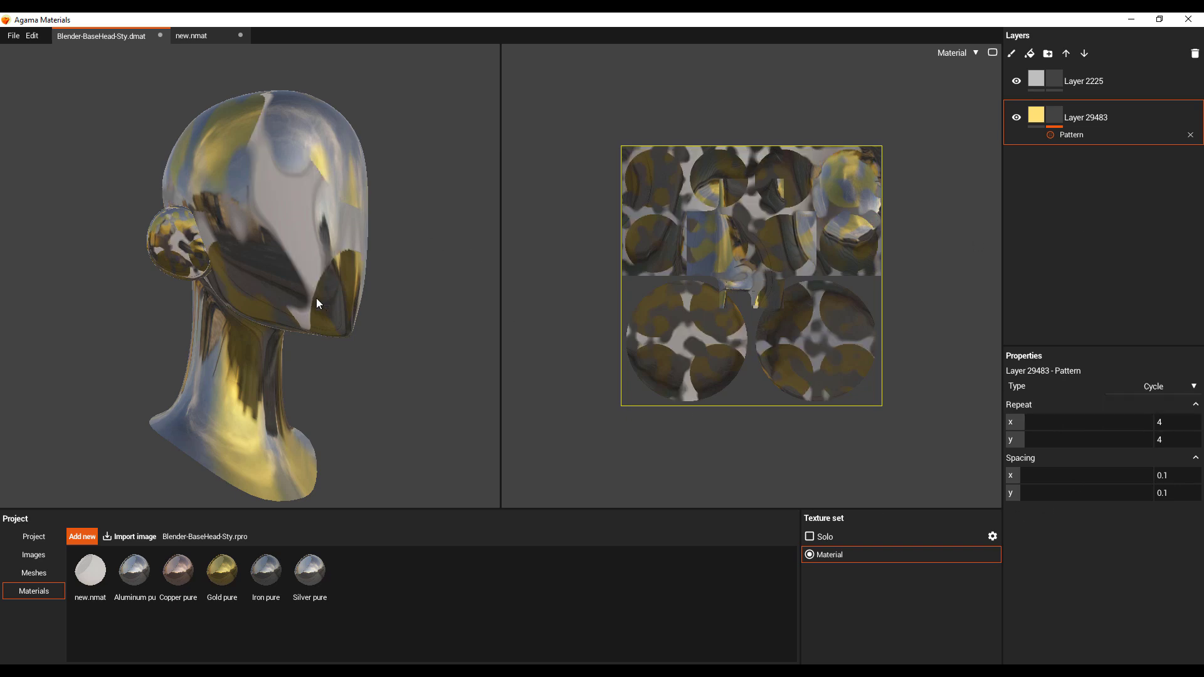
{"action": "middle_click_drag", "start_coordinate": [317, 301], "coordinate": [353, 327]}
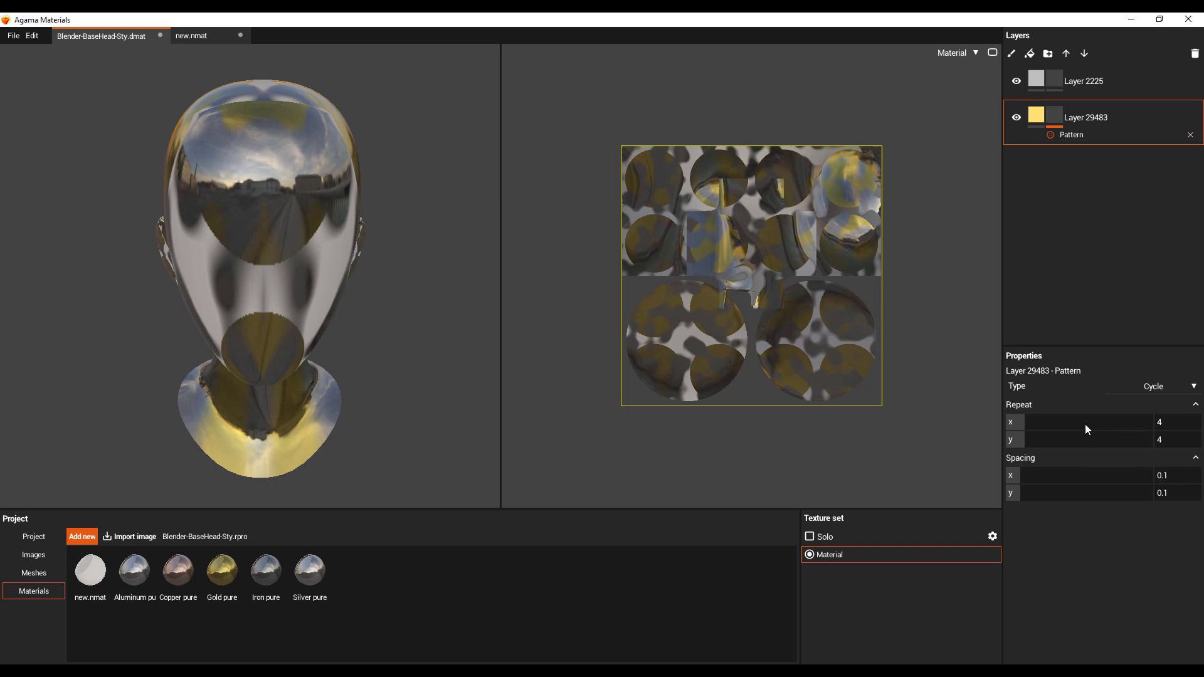
{"action": "left_click_drag", "start_coordinate": [1039, 425], "coordinate": [1095, 425]}
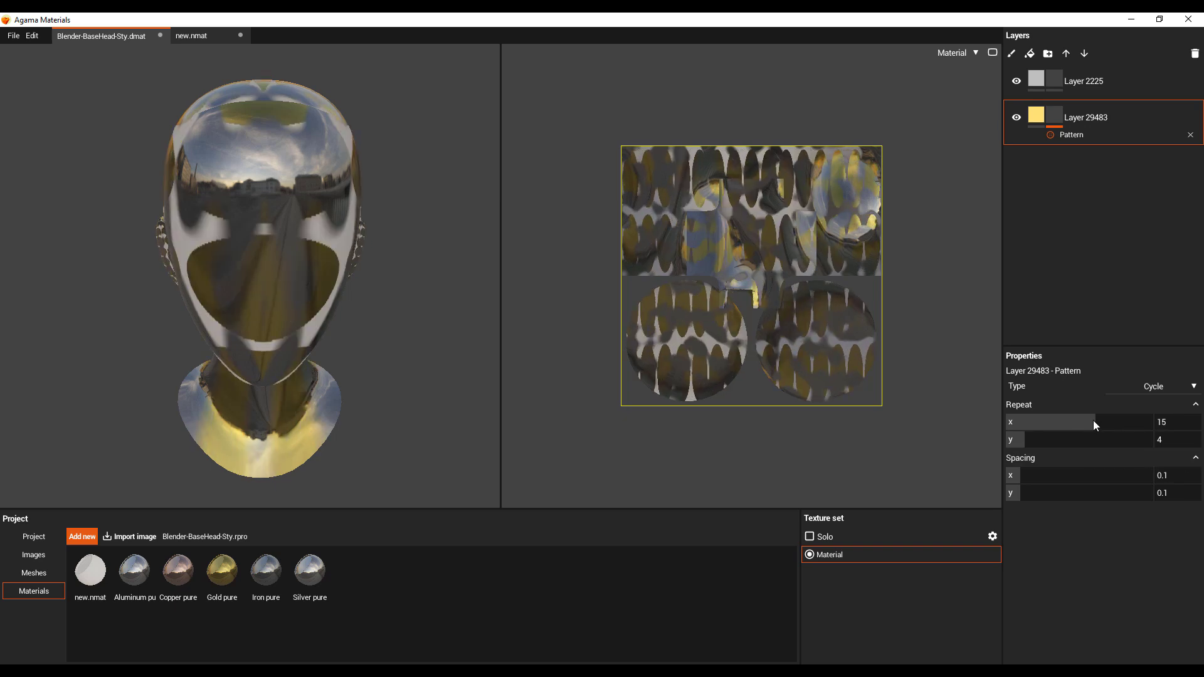
{"action": "left_click_drag", "start_coordinate": [1031, 444], "coordinate": [1104, 447]}
{"action": "left_click_drag", "start_coordinate": [1034, 475], "coordinate": [1108, 479]}
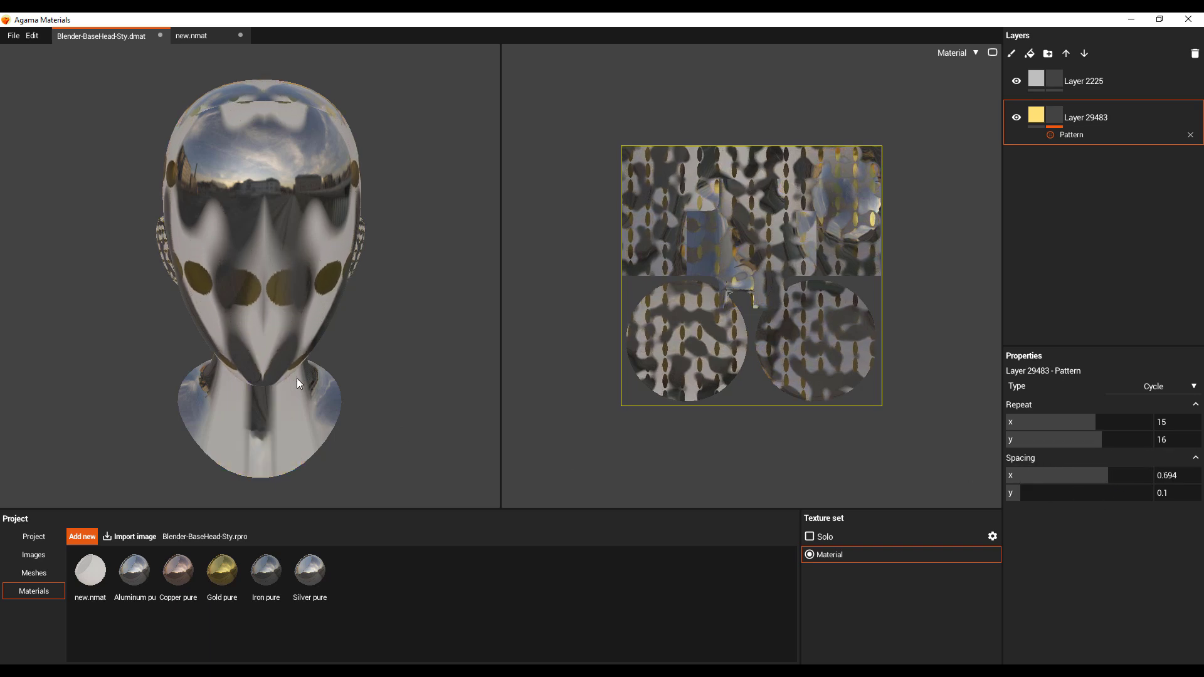
{"action": "mouse_move", "coordinate": [296, 378]}
{"action": "middle_mouse_down"}
{"action": "mouse_move", "coordinate": [354, 341]}
{"action": "mouse_move", "coordinate": [236, 365]}
{"action": "mouse_move", "coordinate": [343, 375]}
{"action": "mouse_move", "coordinate": [329, 306]}
{"action": "mouse_move", "coordinate": [378, 366]}
{"action": "mouse_move", "coordinate": [296, 366]}
{"action": "middle_mouse_up"}
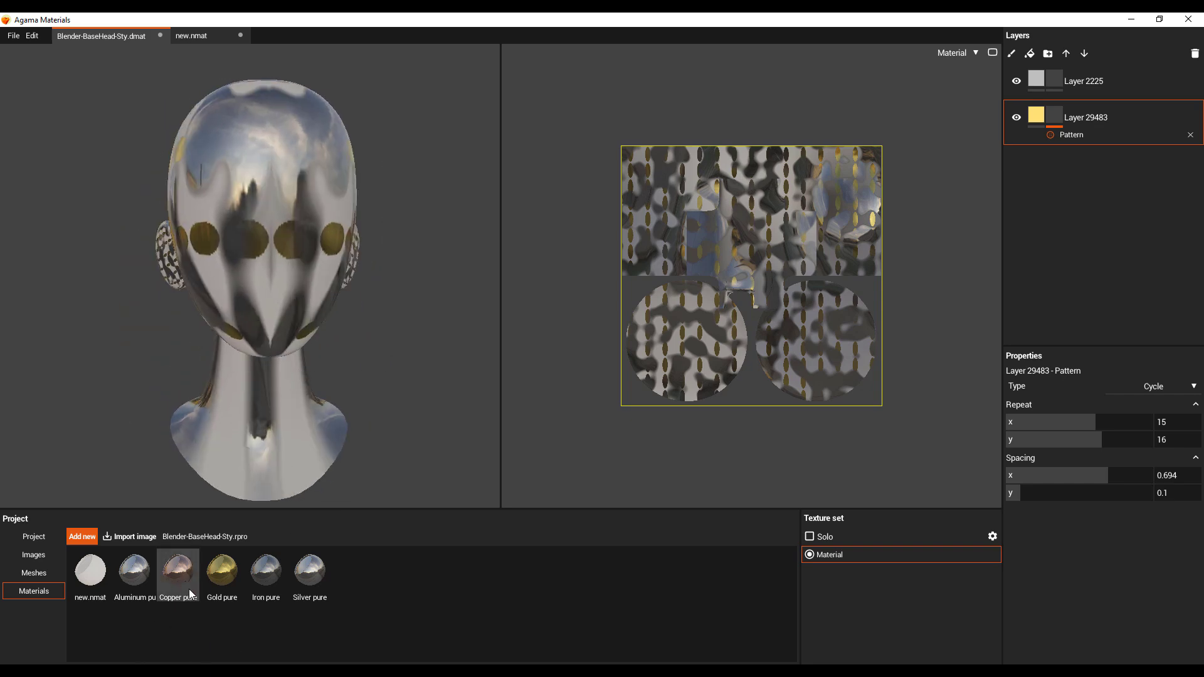
- Add a Copper pure layer beneath the gold layer, then switch to the new.nmat graph
{"action": "left_click_drag", "start_coordinate": [185, 580], "coordinate": [1139, 254]}
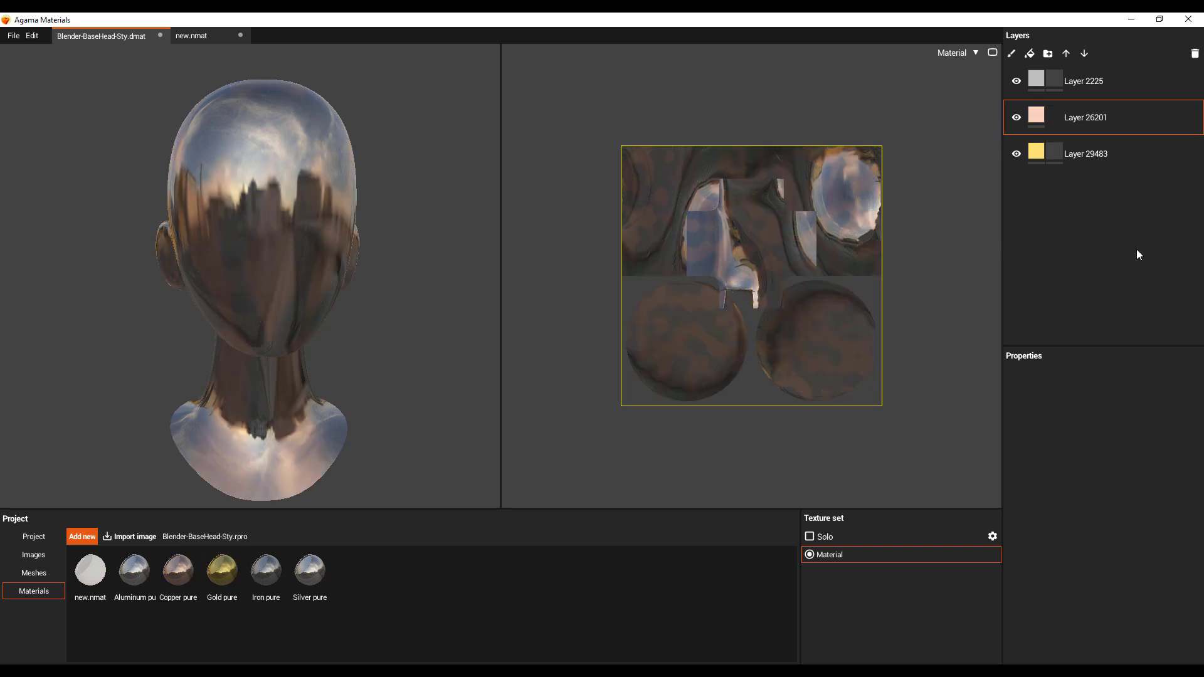
{"action": "left_click", "coordinate": [1066, 53]}
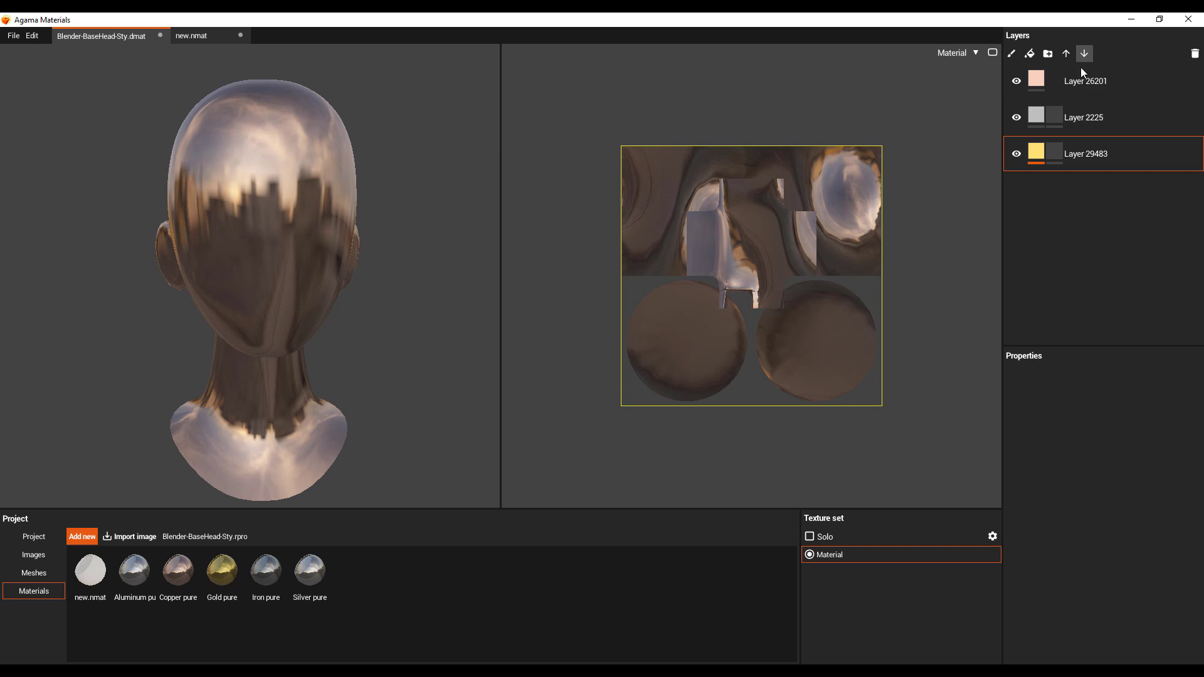
{"action": "left_click", "coordinate": [1079, 85]}
{"action": "left_click", "coordinate": [1082, 56]}
{"action": "left_click", "coordinate": [1083, 57]}
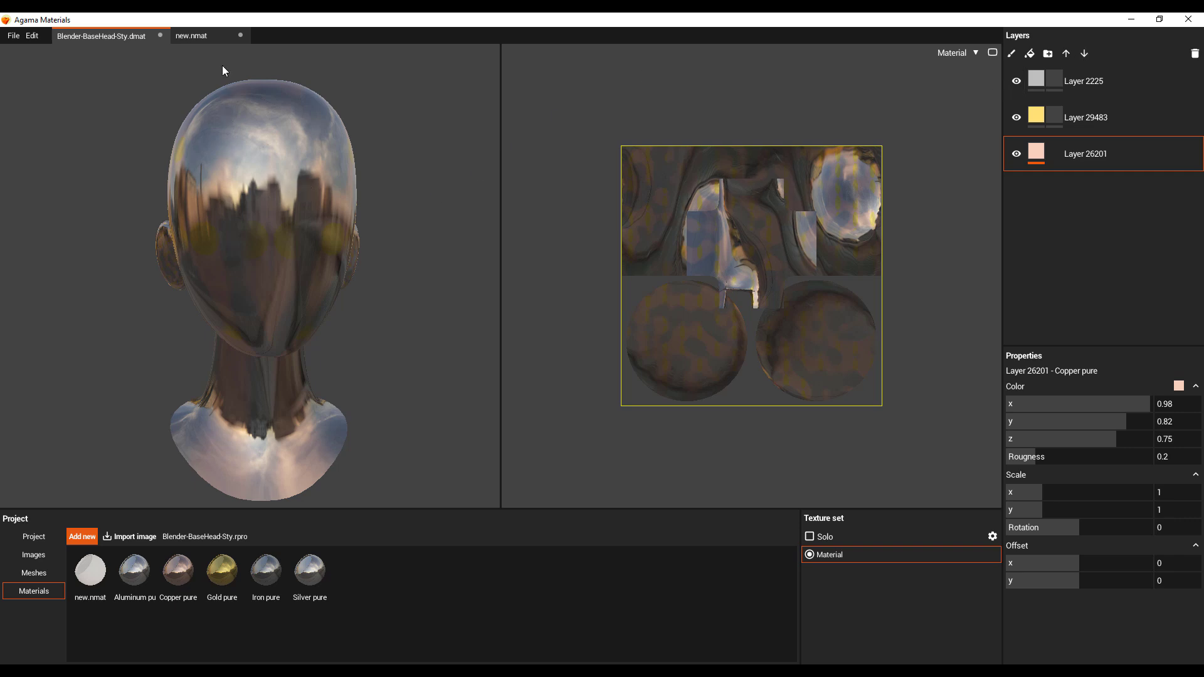
{"action": "left_click", "coordinate": [210, 34]}
- Move the Material output node up and to the right in the new.nmat graph
{"action": "left_click", "coordinate": [8, 37]}
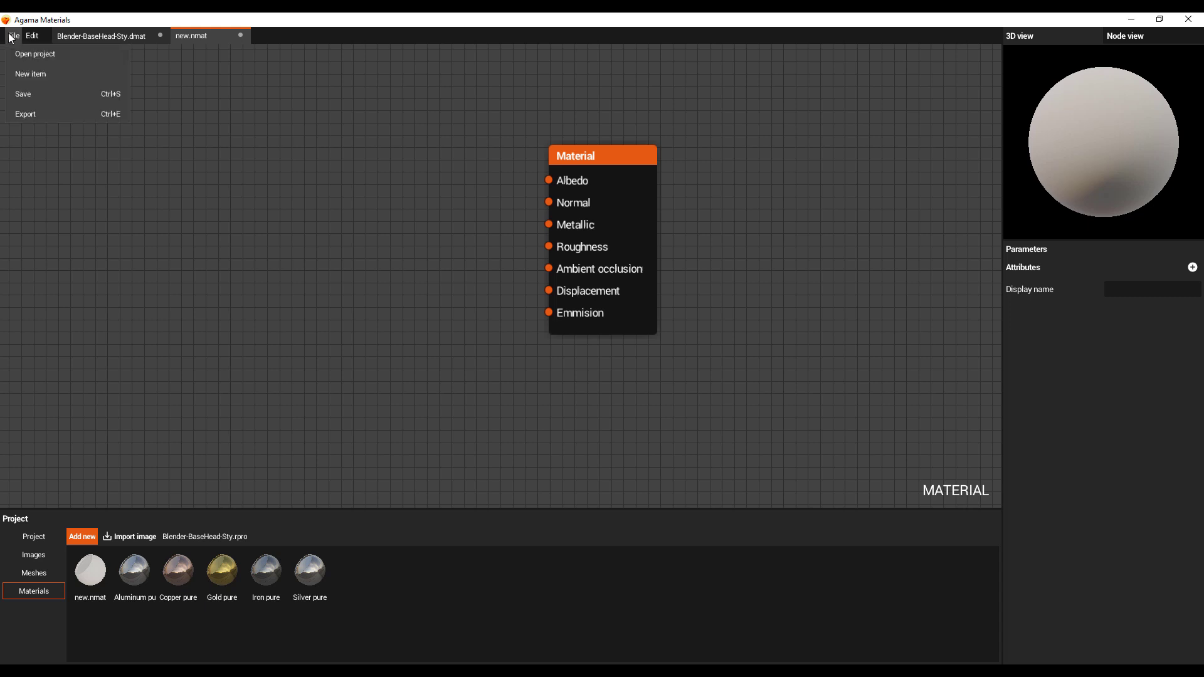
{"action": "left_click", "coordinate": [188, 119]}
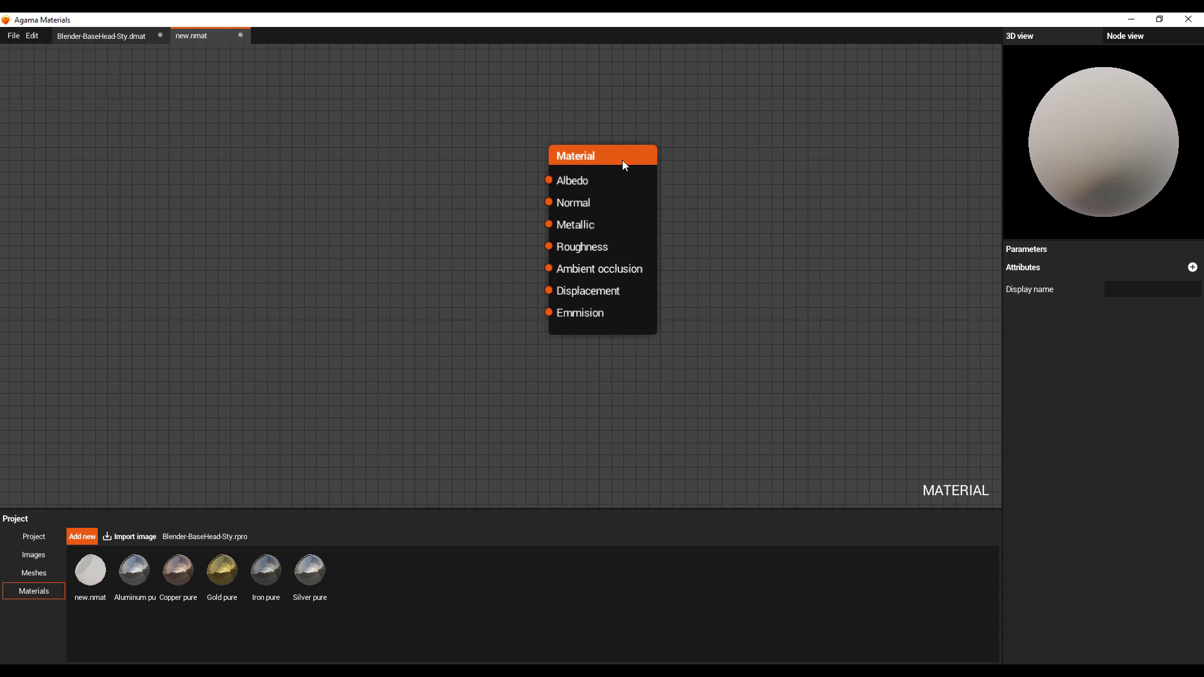
{"action": "left_click_drag", "start_coordinate": [624, 161], "coordinate": [689, 162]}
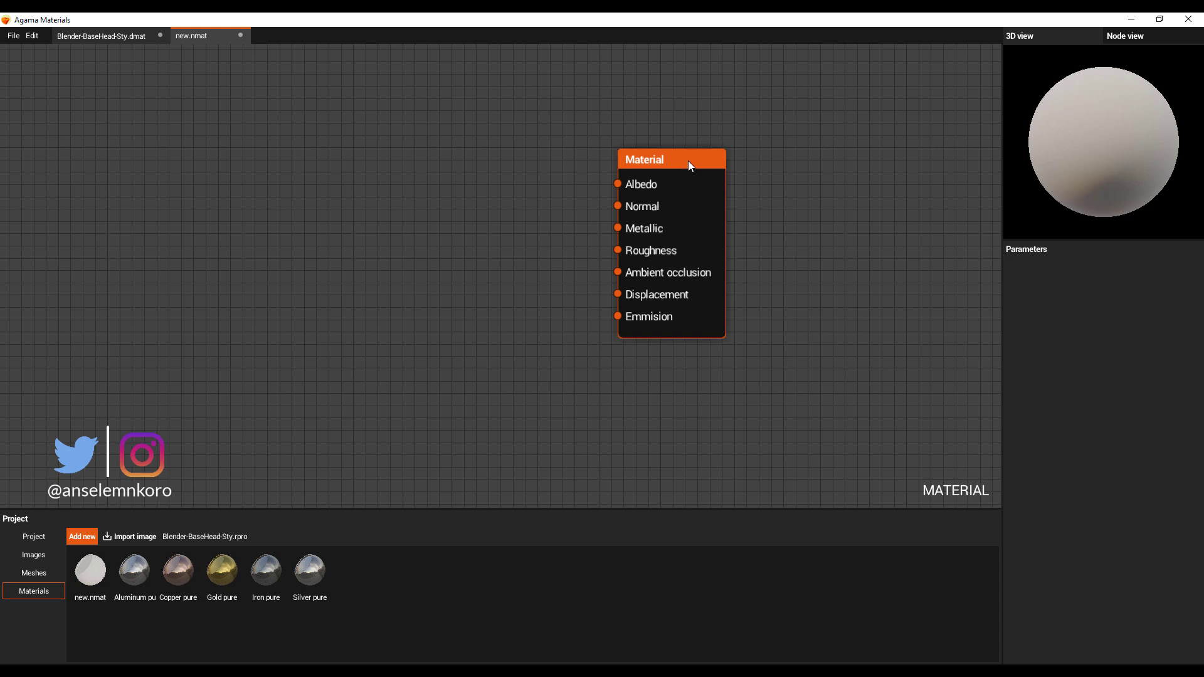
{"action": "left_click_drag", "start_coordinate": [689, 161], "coordinate": [706, 129]}
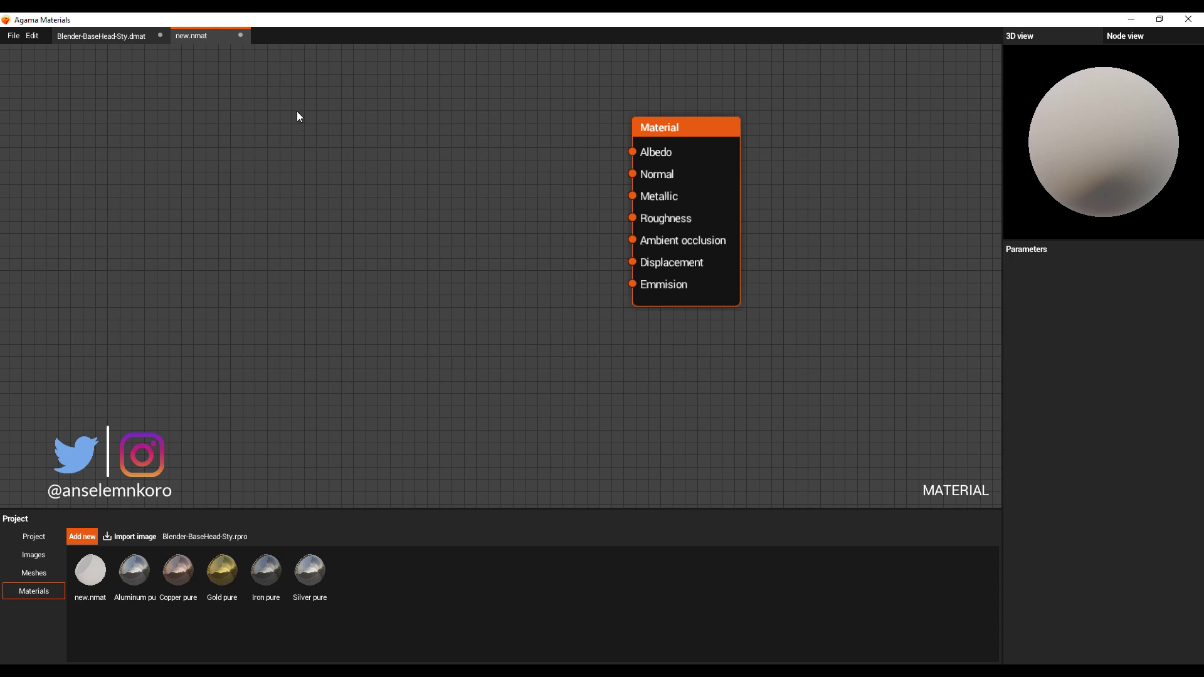
- Add a Generators.Shape node found by searching 'SHAPE' and wire its output into Albedo
{"action": "right_click", "coordinate": [280, 105]}
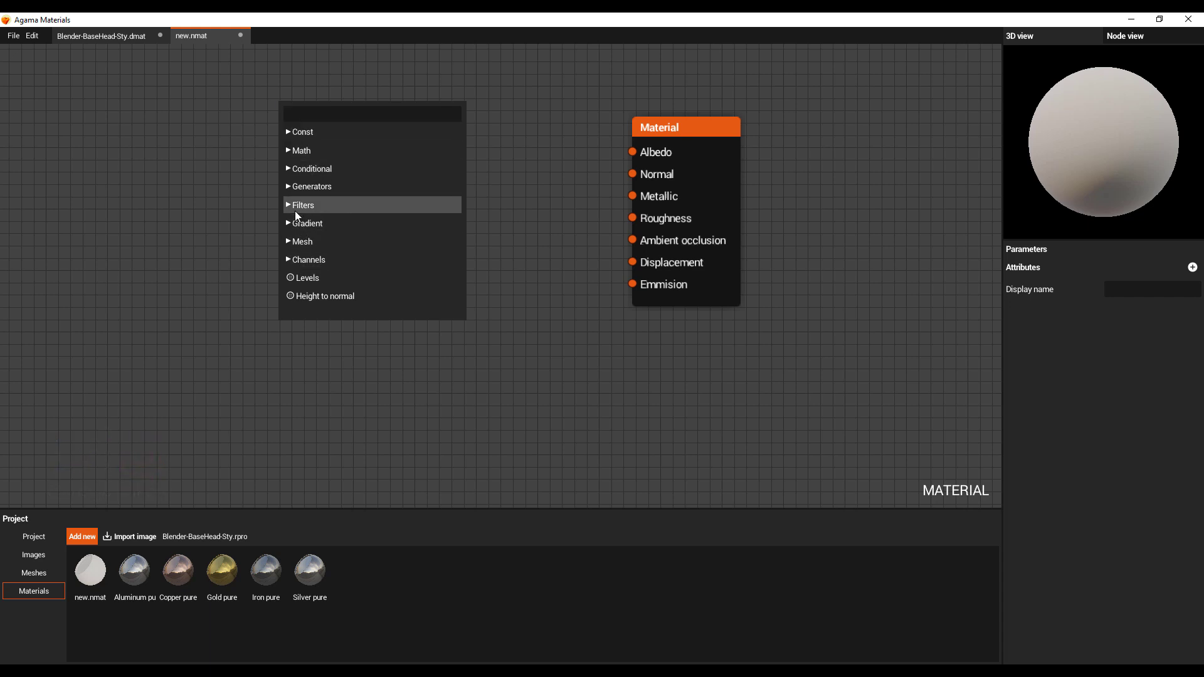
{"action": "left_click", "coordinate": [299, 133]}
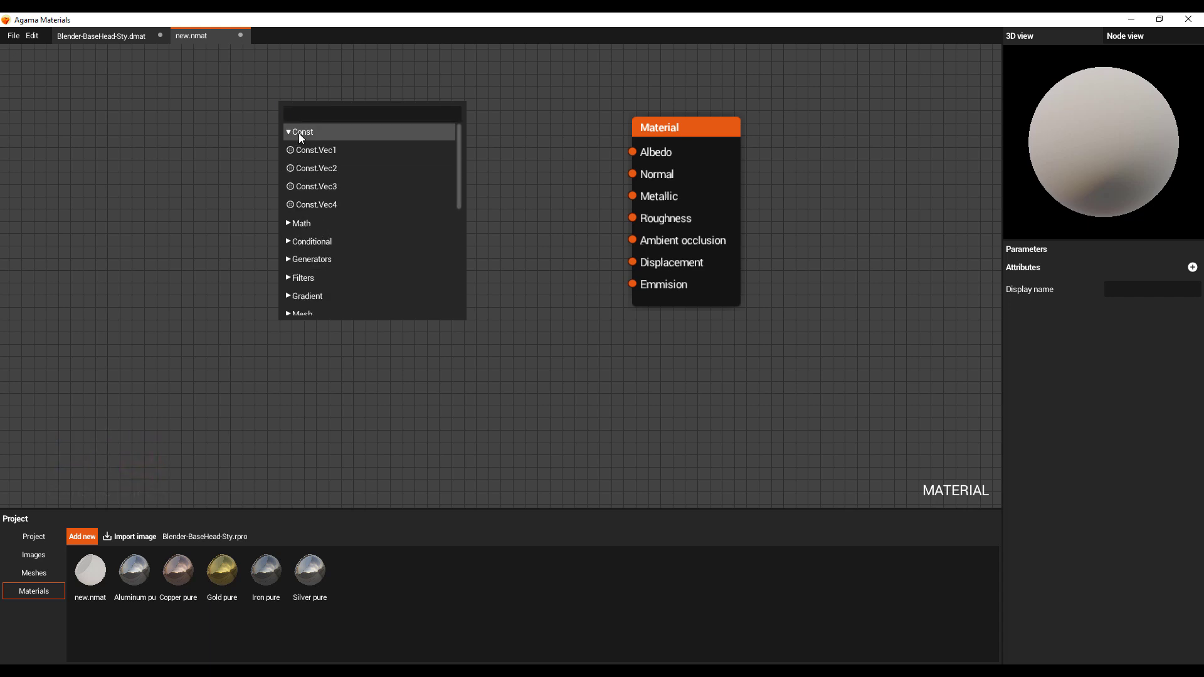
{"action": "left_click", "coordinate": [299, 133]}
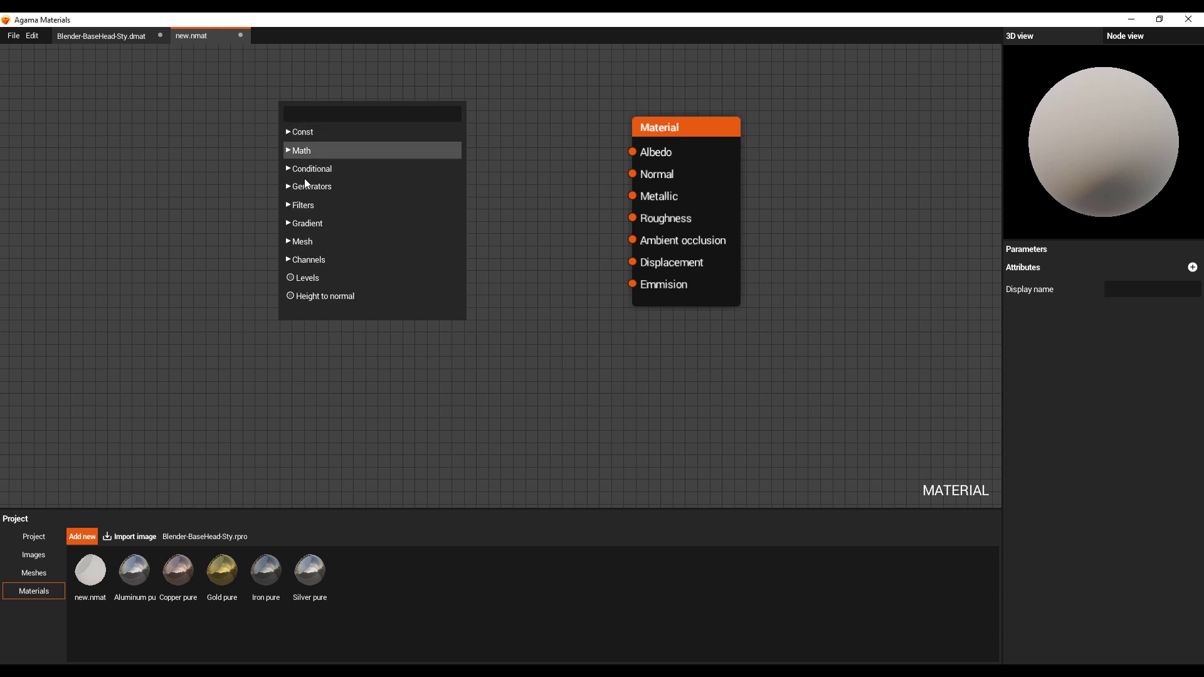
{"action": "left_click", "coordinate": [301, 175]}
{"action": "left_click", "coordinate": [300, 172]}
{"action": "left_click", "coordinate": [314, 190]}
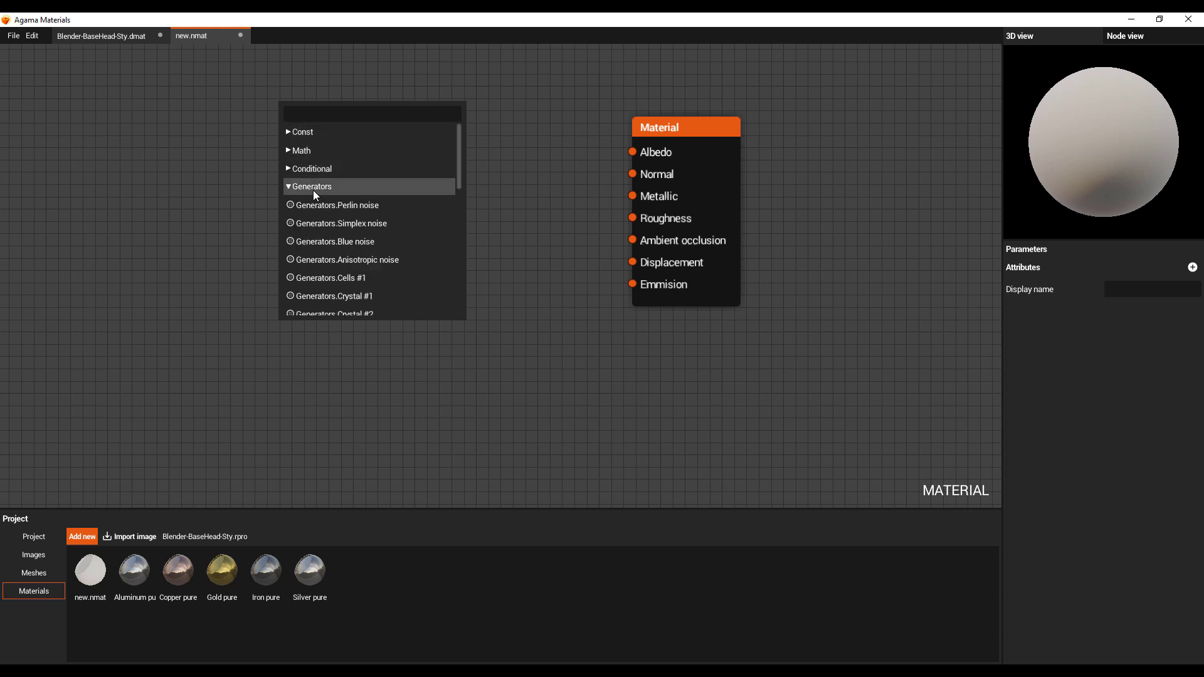
{"action": "left_click", "coordinate": [310, 187]}
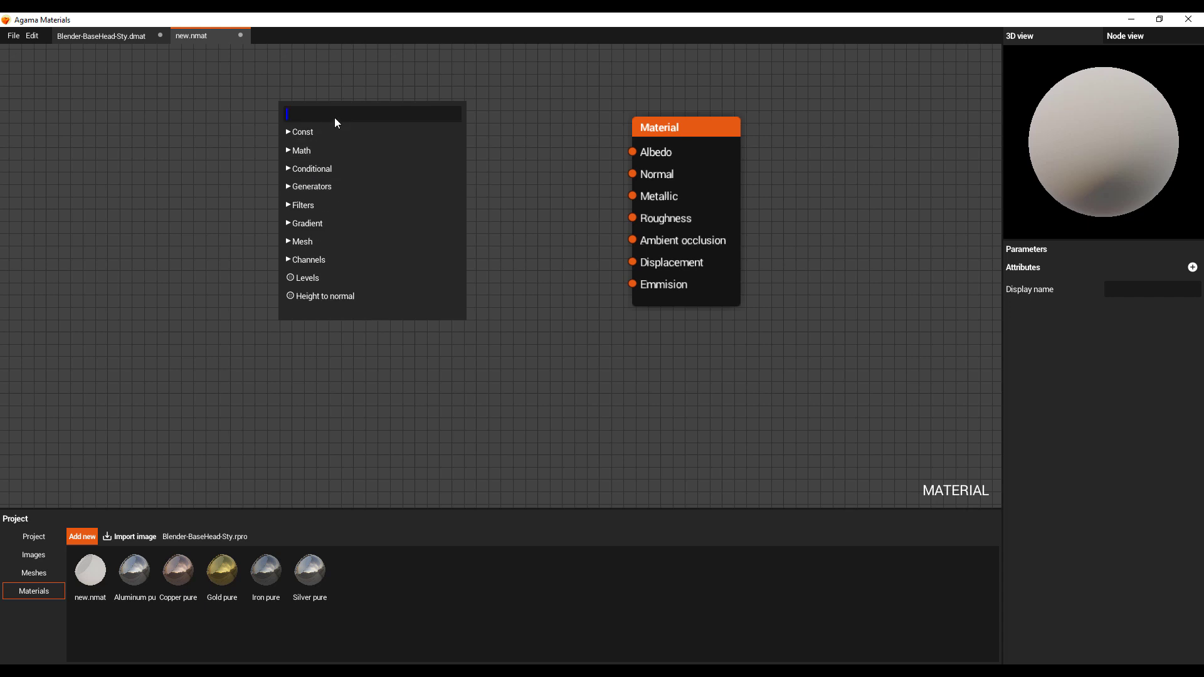
{"action": "type", "text": "SHAP"}
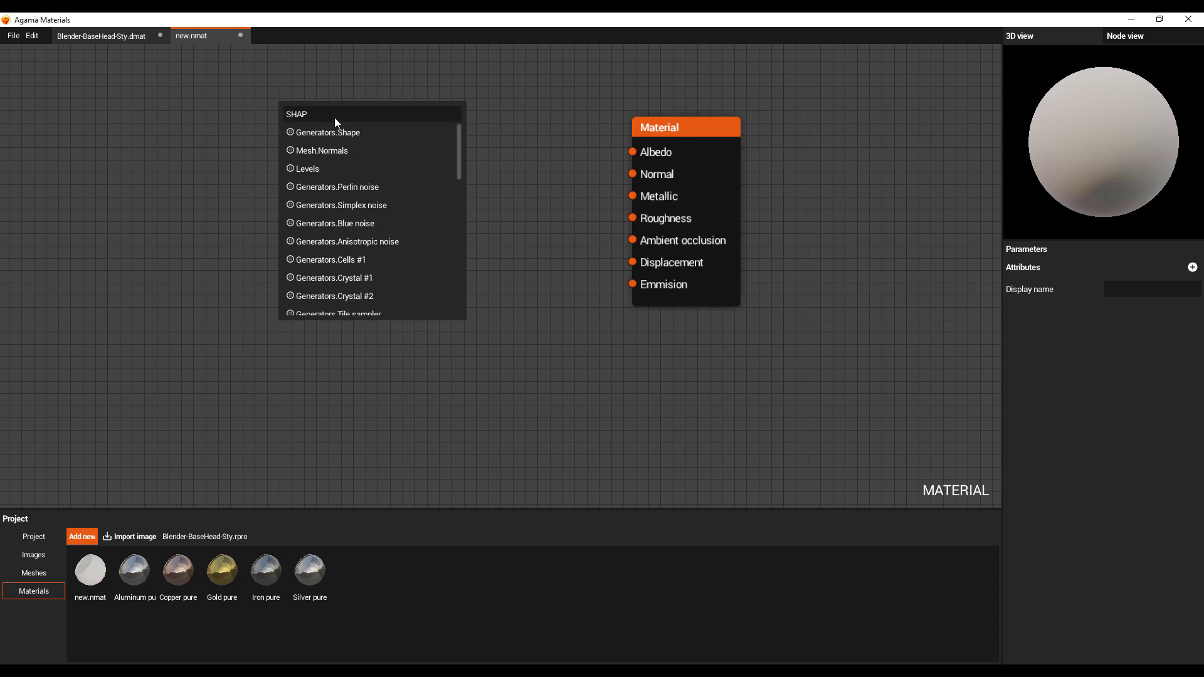
{"action": "type", "text": "E"}
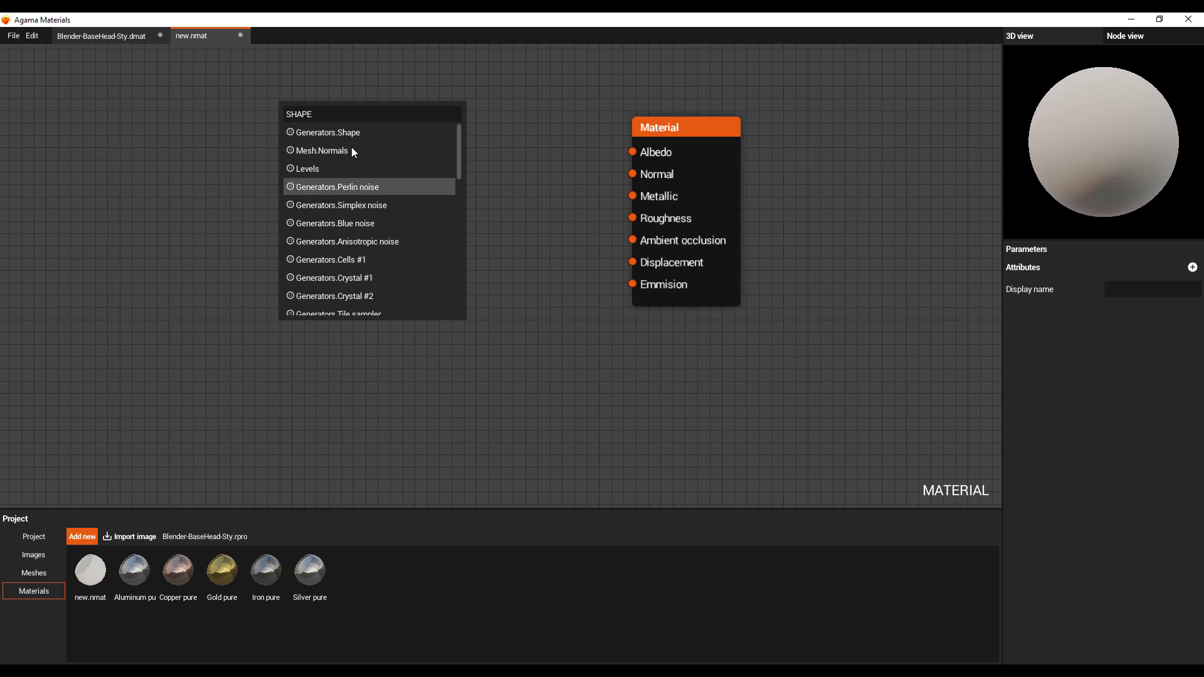
{"action": "left_click", "coordinate": [343, 133]}
{"action": "left_click_drag", "start_coordinate": [283, 120], "coordinate": [632, 152]}
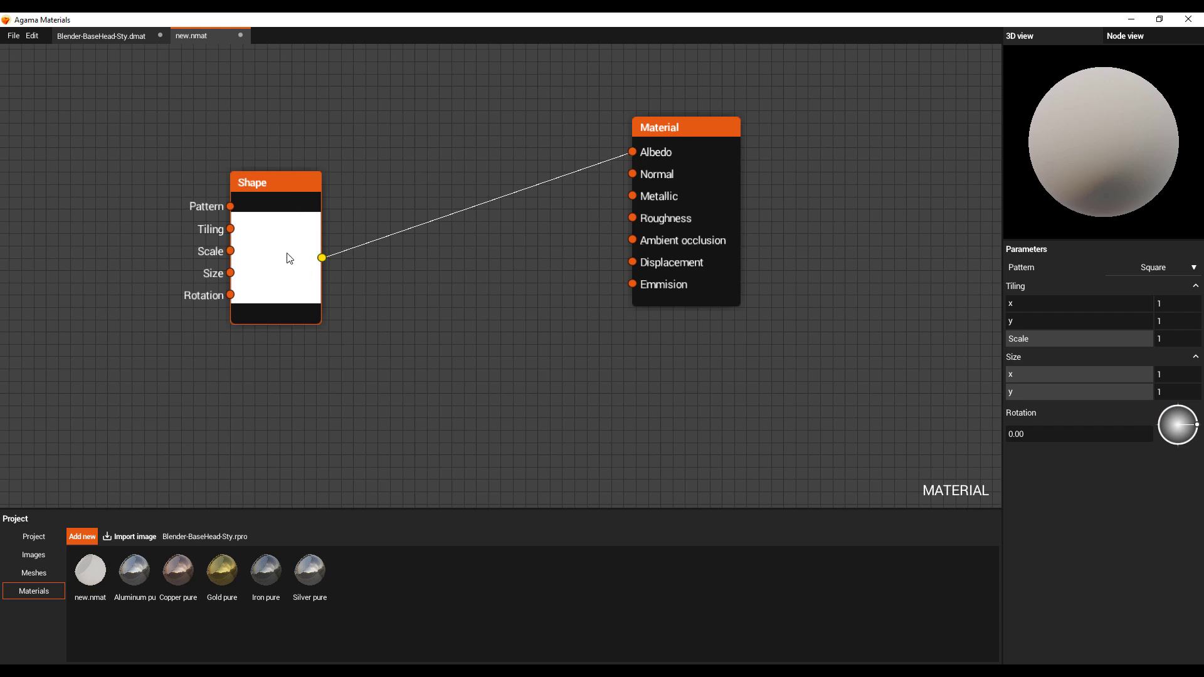
{"action": "left_click_drag", "start_coordinate": [281, 322], "coordinate": [288, 254]}
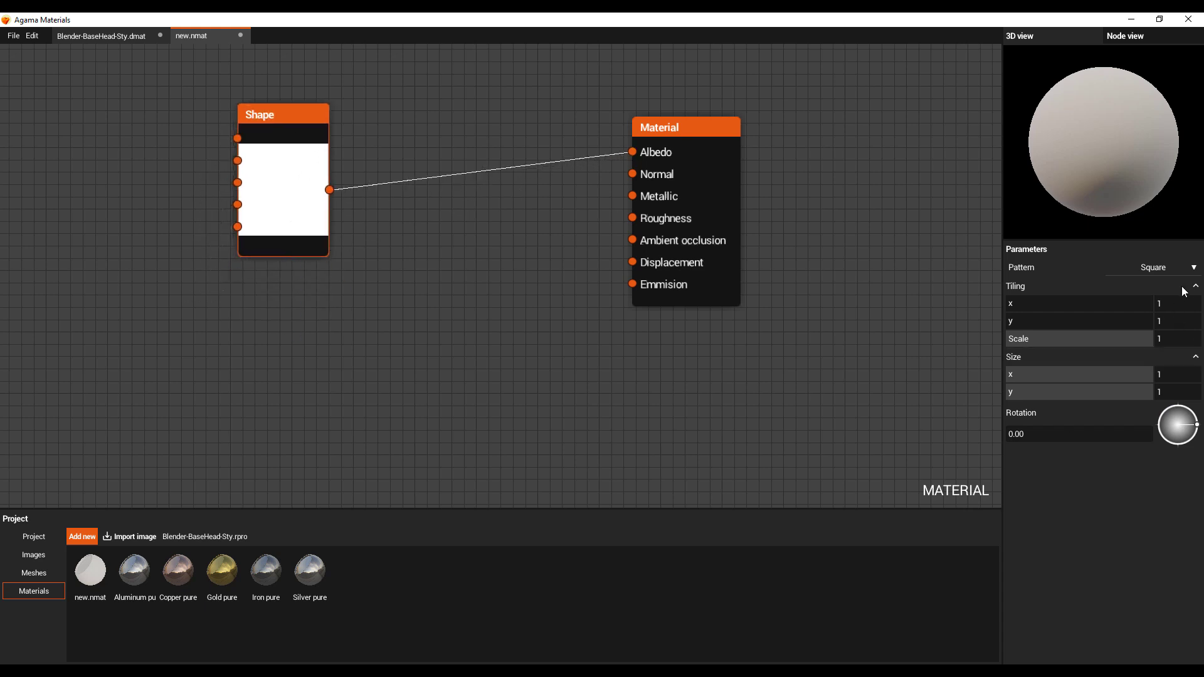
- Set the Shape node's pattern to Disc after trying Pyramid and Bell
{"action": "left_click", "coordinate": [1180, 267]}
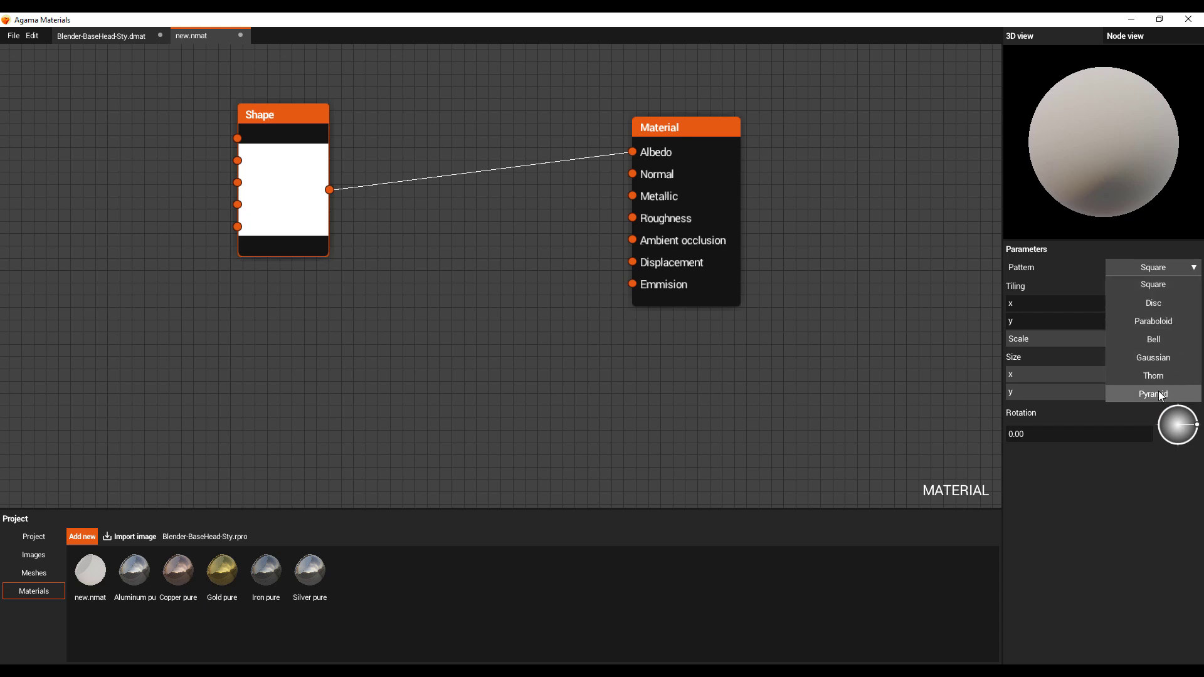
{"action": "left_click", "coordinate": [1158, 392]}
{"action": "left_click", "coordinate": [1172, 269]}
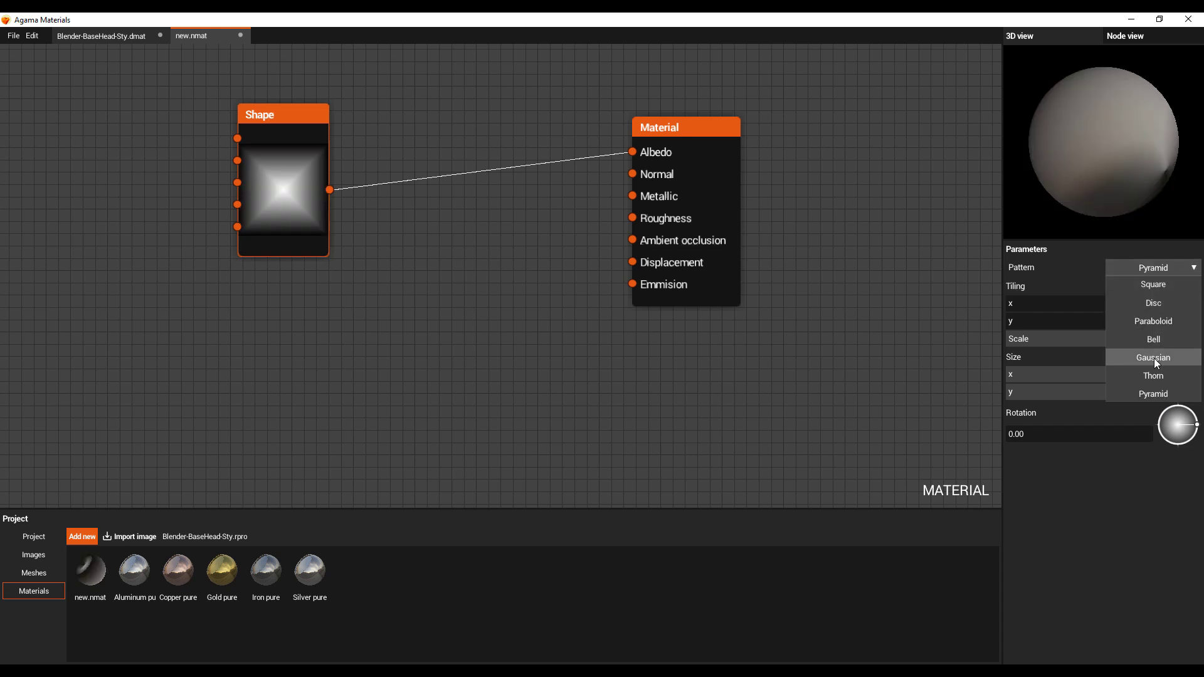
{"action": "left_click", "coordinate": [1164, 341]}
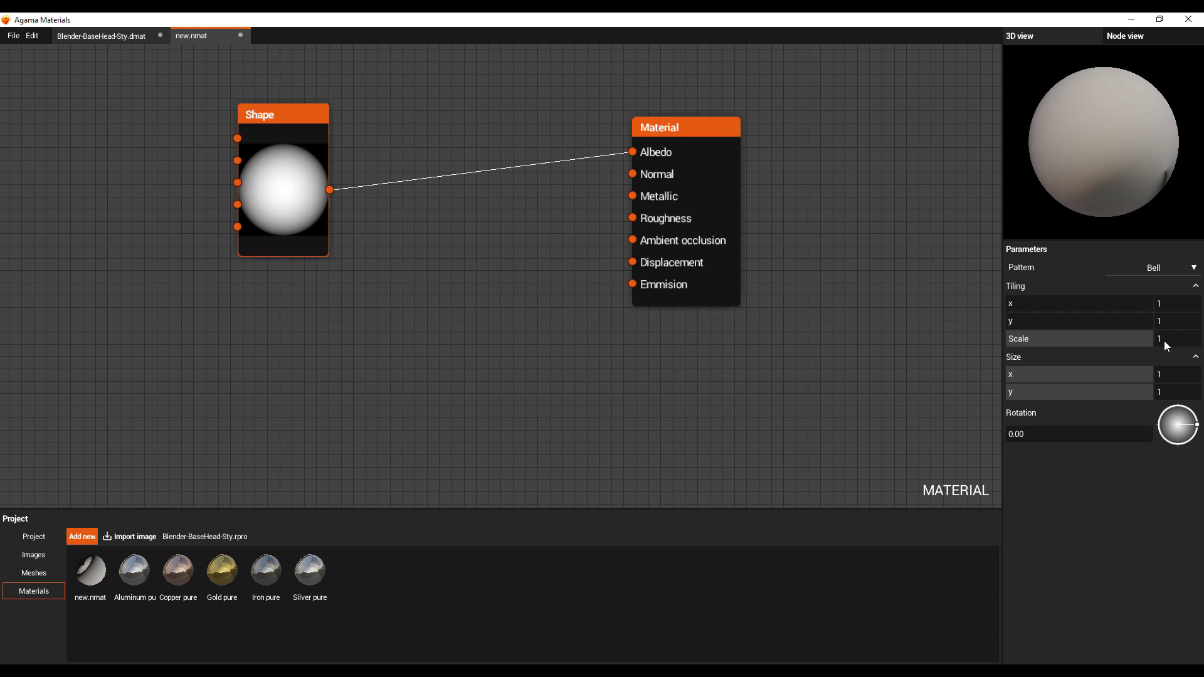
{"action": "left_click", "coordinate": [1173, 267]}
{"action": "left_click", "coordinate": [1168, 306]}
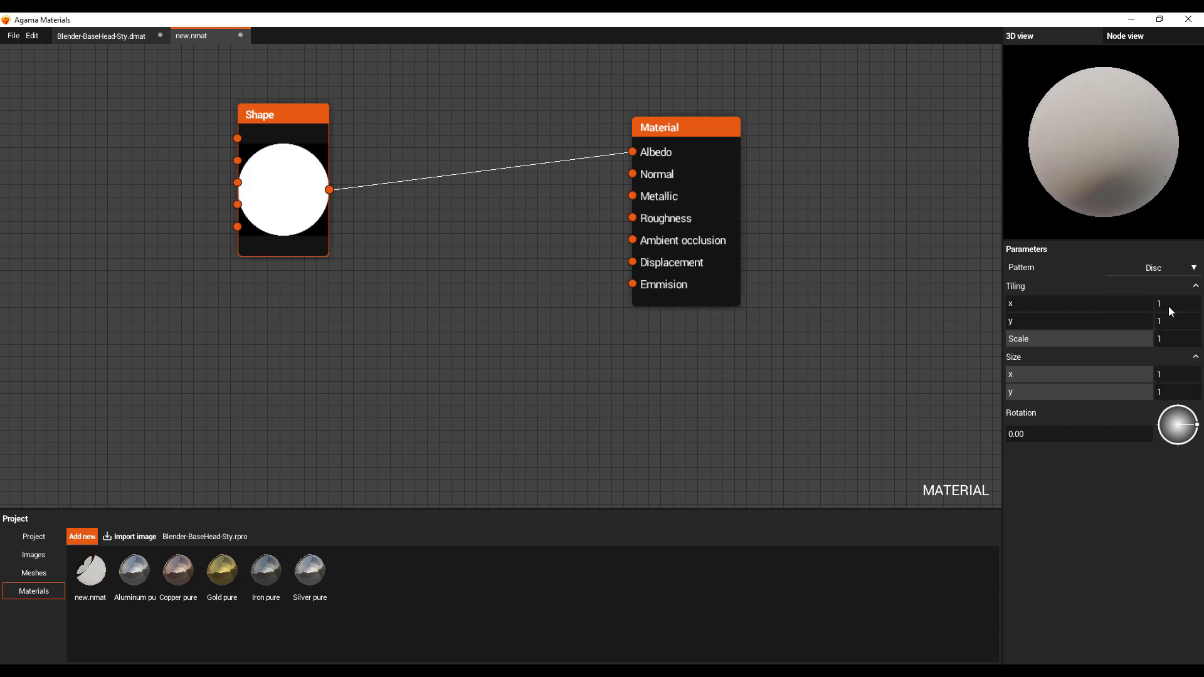
- Set the disc scale to 0.574 and the tiling to 15 by 15, checking the previews
{"action": "left_click_drag", "start_coordinate": [1132, 346], "coordinate": [1091, 351]}
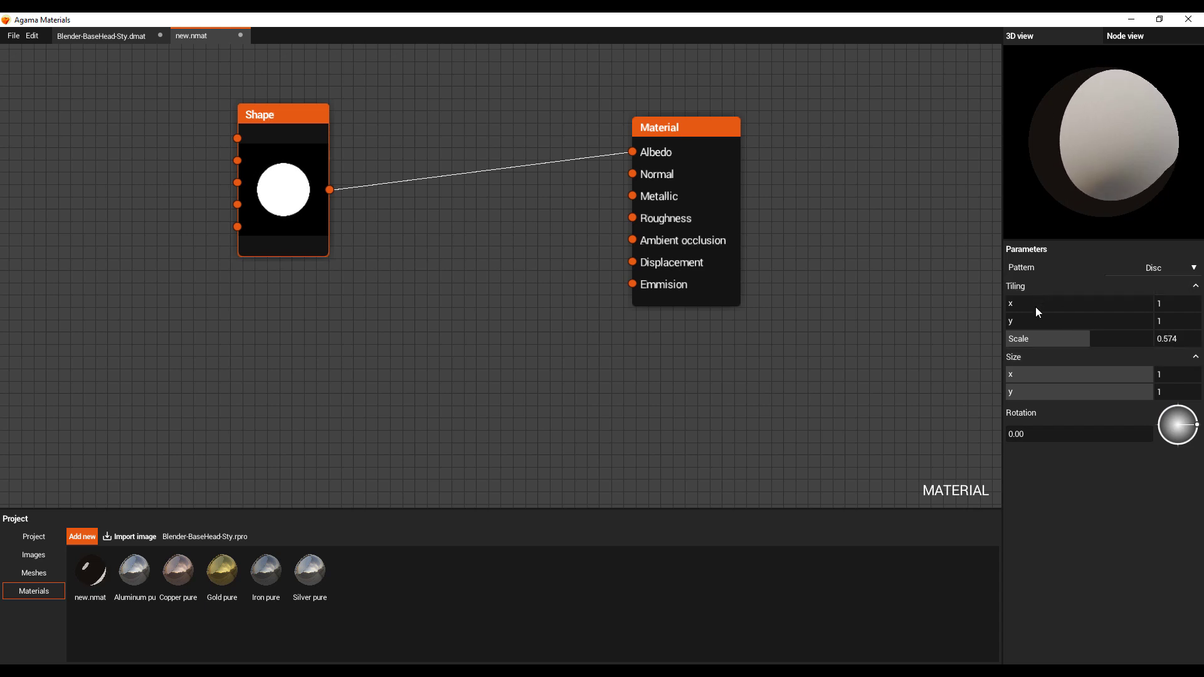
{"action": "mouse_move", "coordinate": [1036, 307]}
{"action": "left_mouse_down"}
{"action": "mouse_move", "coordinate": [1063, 311]}
{"action": "mouse_move", "coordinate": [1040, 307]}
{"action": "mouse_move", "coordinate": [1040, 326]}
{"action": "left_mouse_up"}
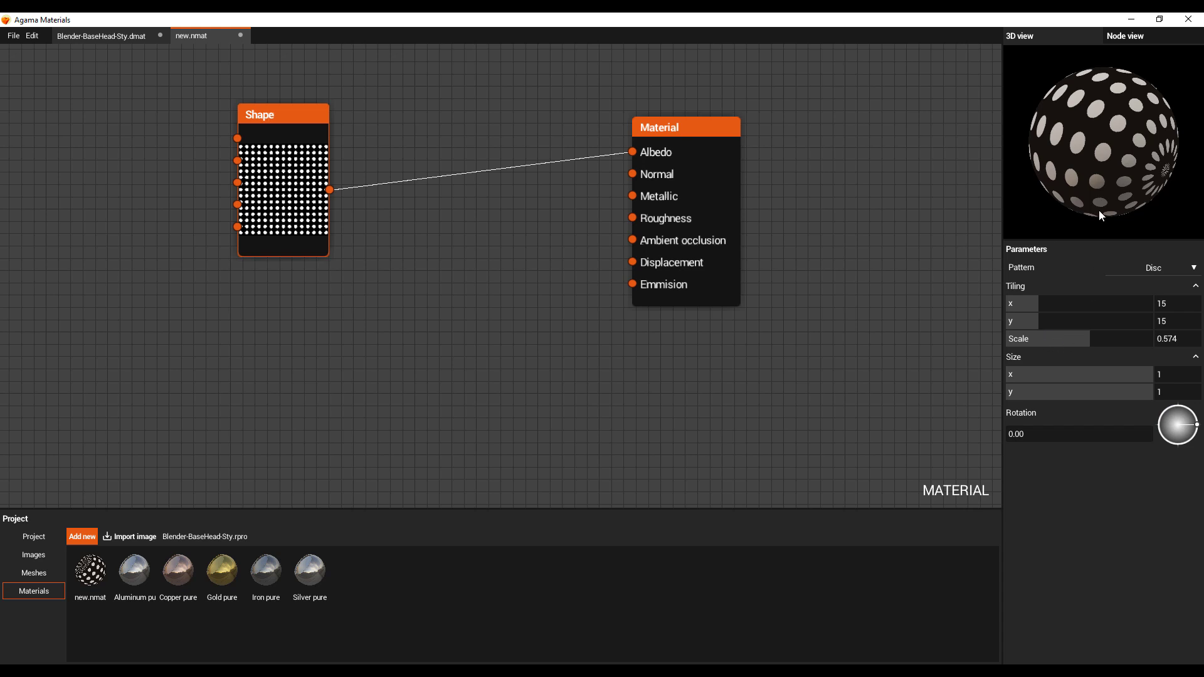
{"action": "left_click_drag", "start_coordinate": [1114, 197], "coordinate": [1149, 148]}
{"action": "left_click", "coordinate": [1115, 40]}
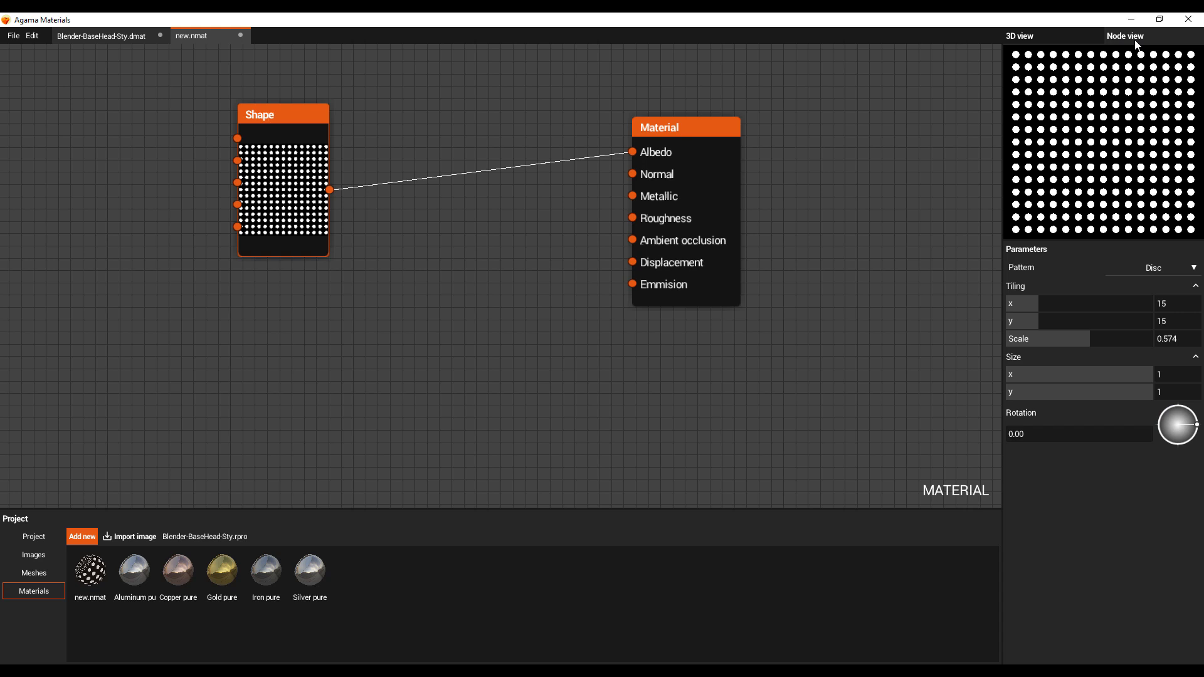
{"action": "left_click", "coordinate": [1086, 39]}
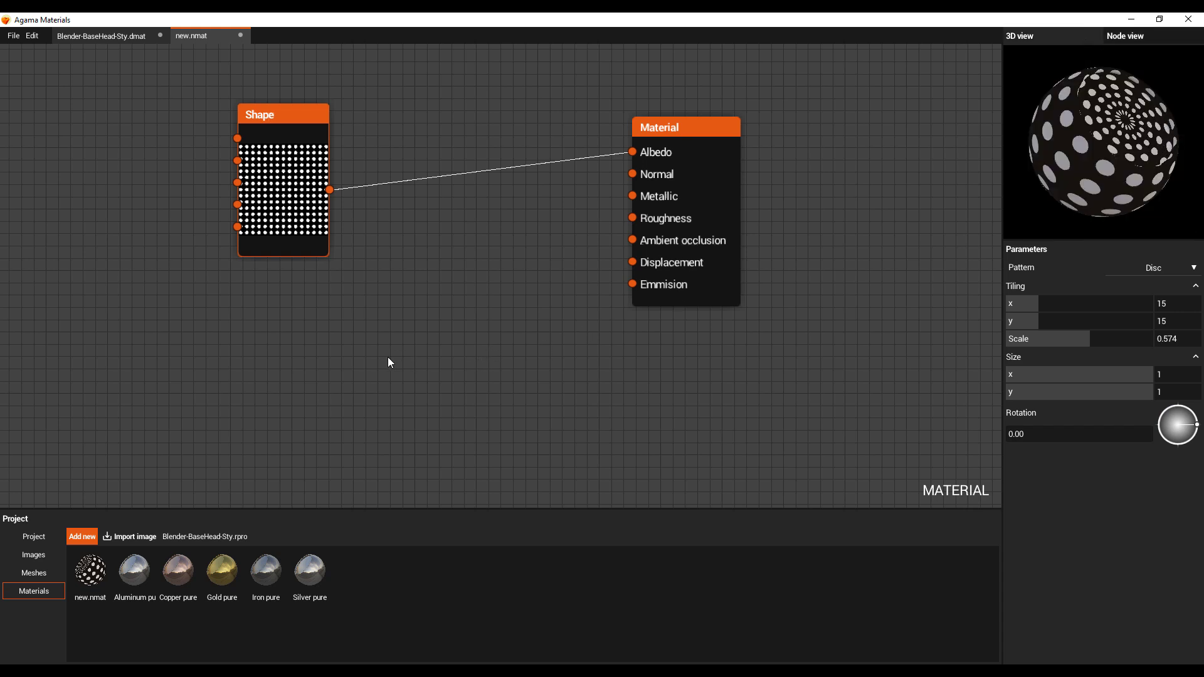
{"action": "left_click", "coordinate": [371, 319]}
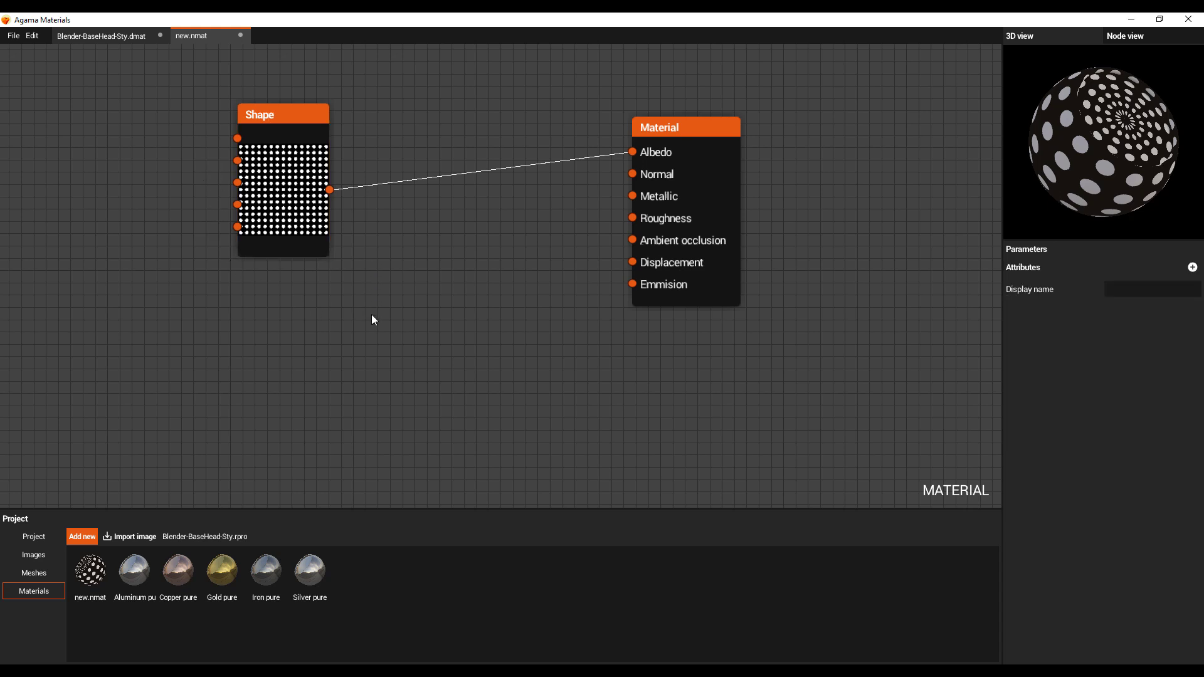
- Add a Height to normal node below Shape, taking Shape as Src and feeding Normal
{"action": "right_click", "coordinate": [104, 174]}
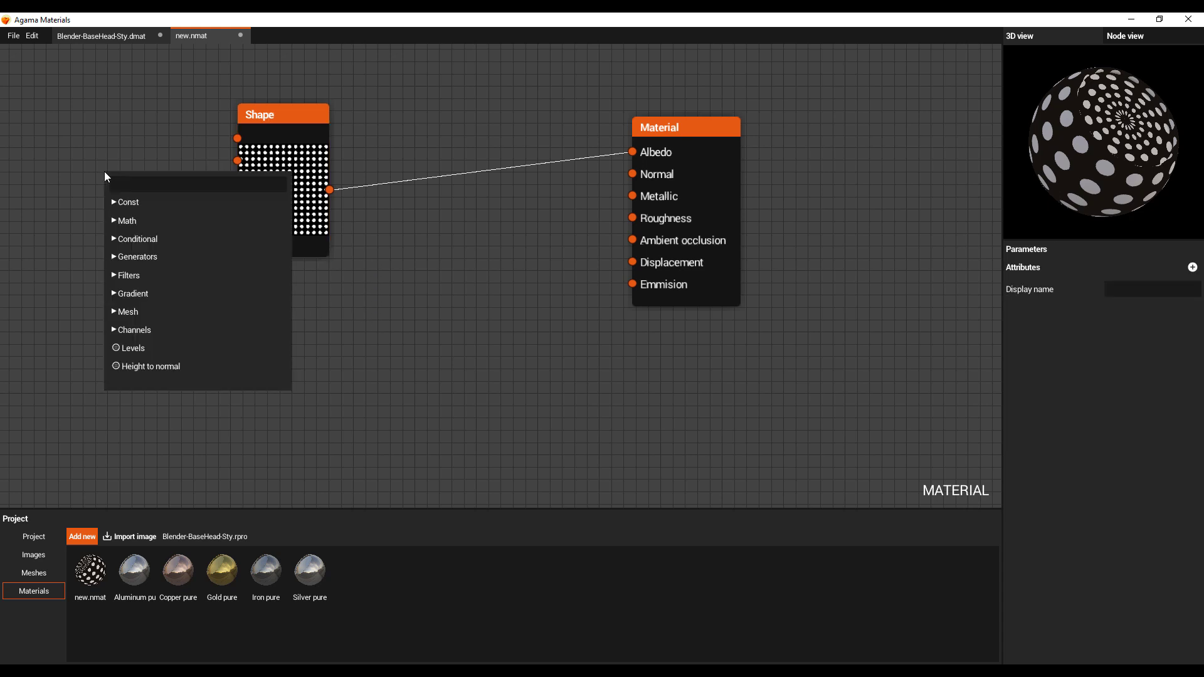
{"action": "left_click", "coordinate": [166, 369]}
{"action": "left_click_drag", "start_coordinate": [150, 182], "coordinate": [332, 271]}
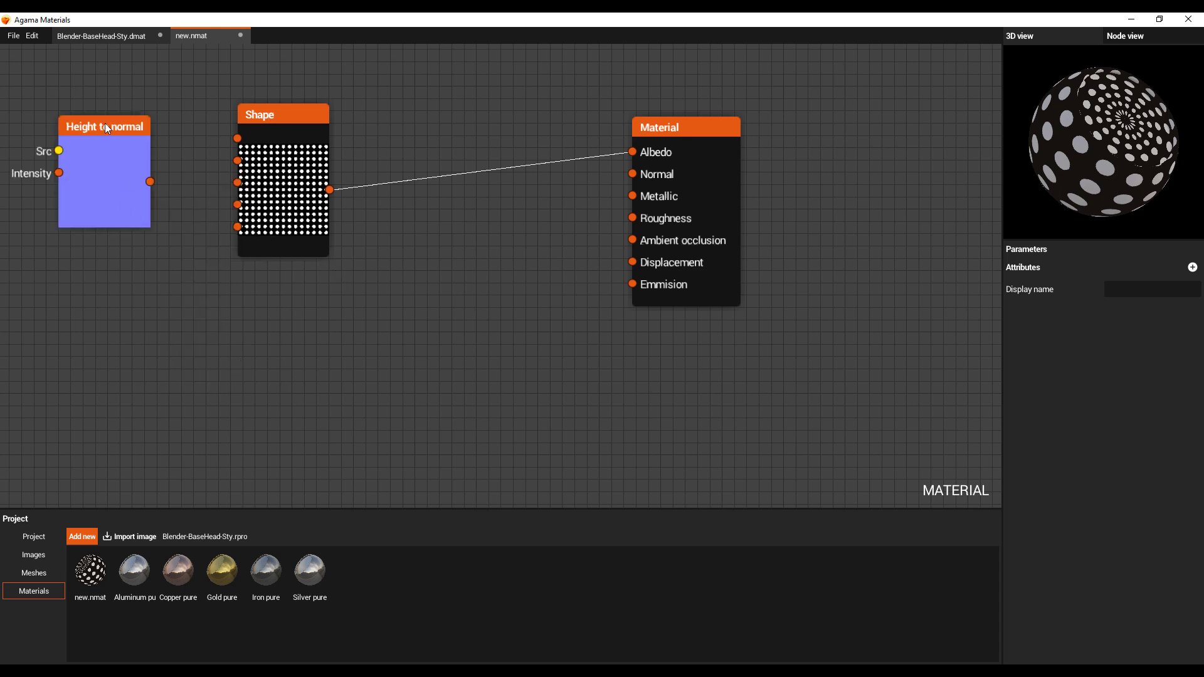
{"action": "left_click_drag", "start_coordinate": [110, 119], "coordinate": [430, 249]}
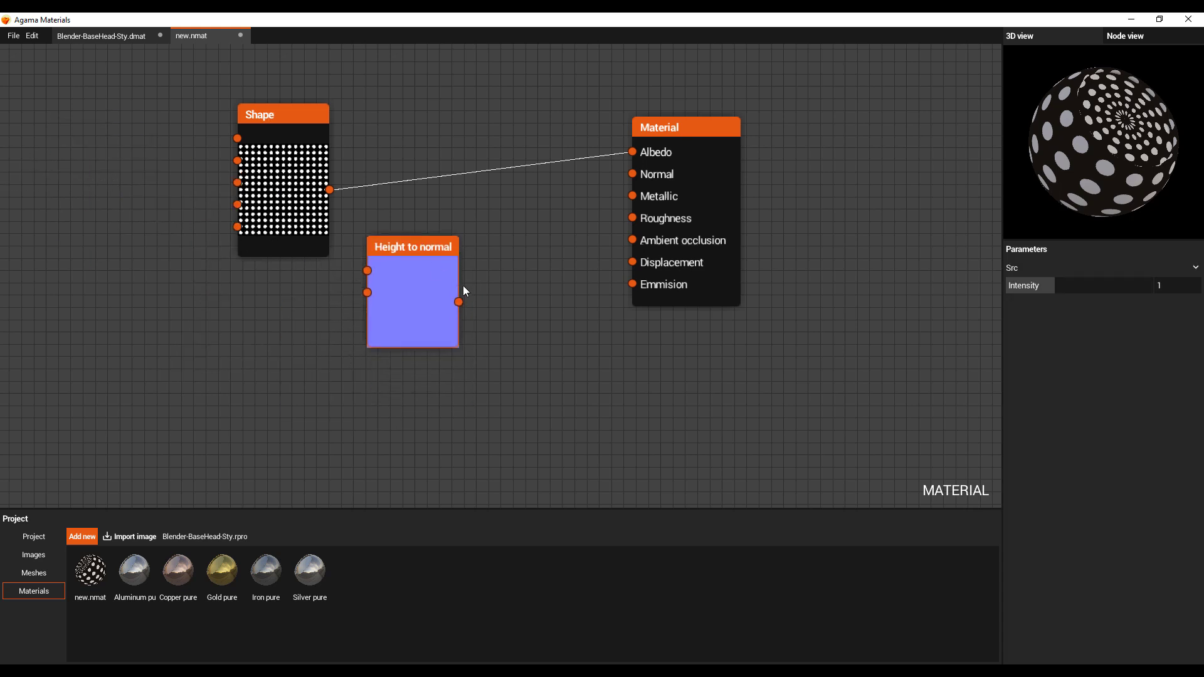
{"action": "left_click_drag", "start_coordinate": [461, 304], "coordinate": [633, 174]}
{"action": "left_click_drag", "start_coordinate": [327, 196], "coordinate": [367, 286]}
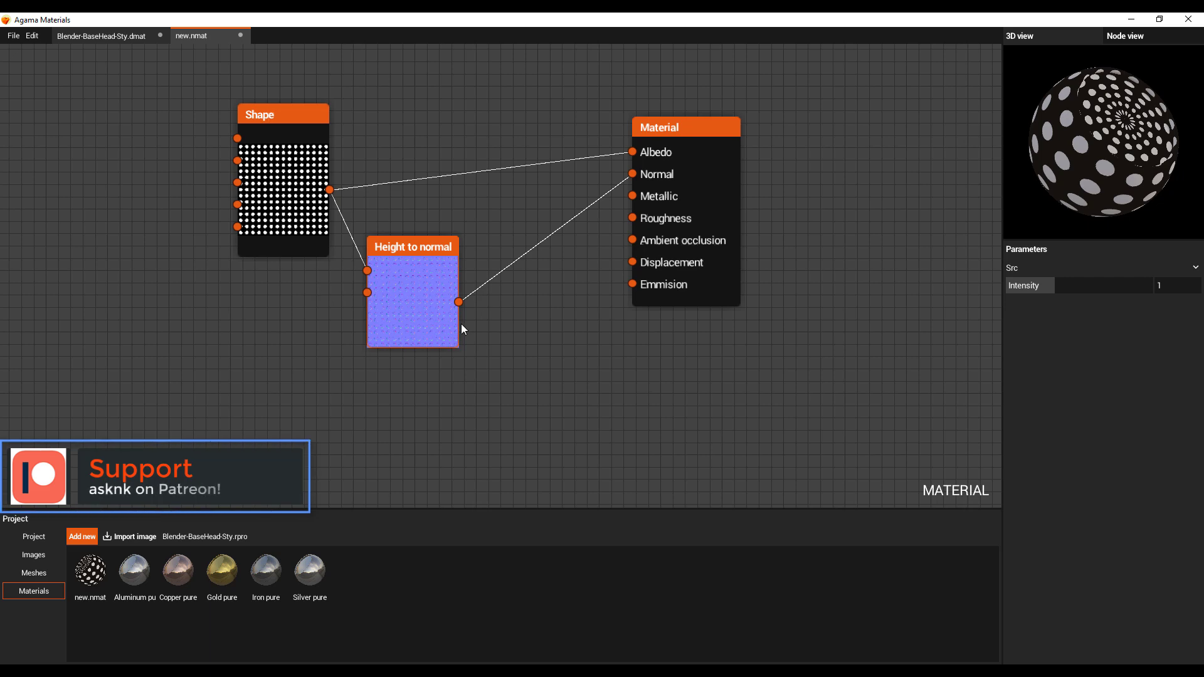
{"action": "scroll", "coordinate": [409, 318], "scroll_direction": "up", "scroll_amount": 3}
{"action": "scroll", "coordinate": [484, 300], "scroll_direction": "down", "scroll_amount": 5}
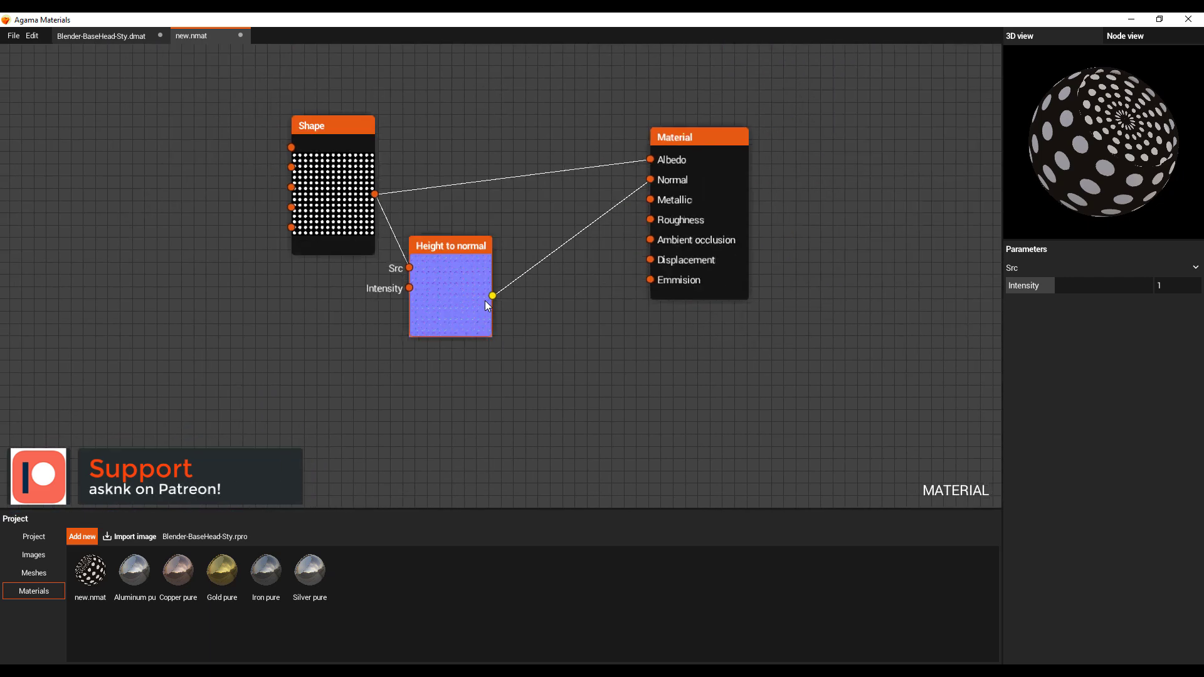
- Add a Perlin noise node wired to Albedo, with scale 17 by 21 and disorder 0.43
{"action": "left_click", "coordinate": [266, 191]}
{"action": "right_click", "coordinate": [236, 161]}
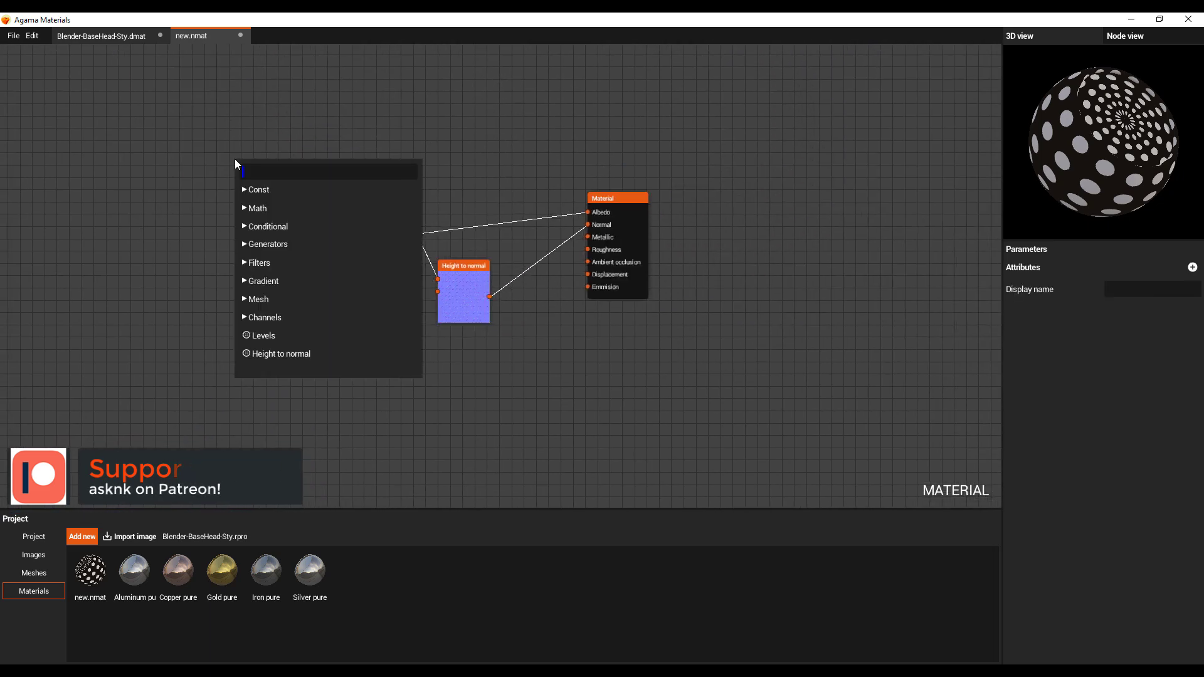
{"action": "type", "text": "NOIS"}
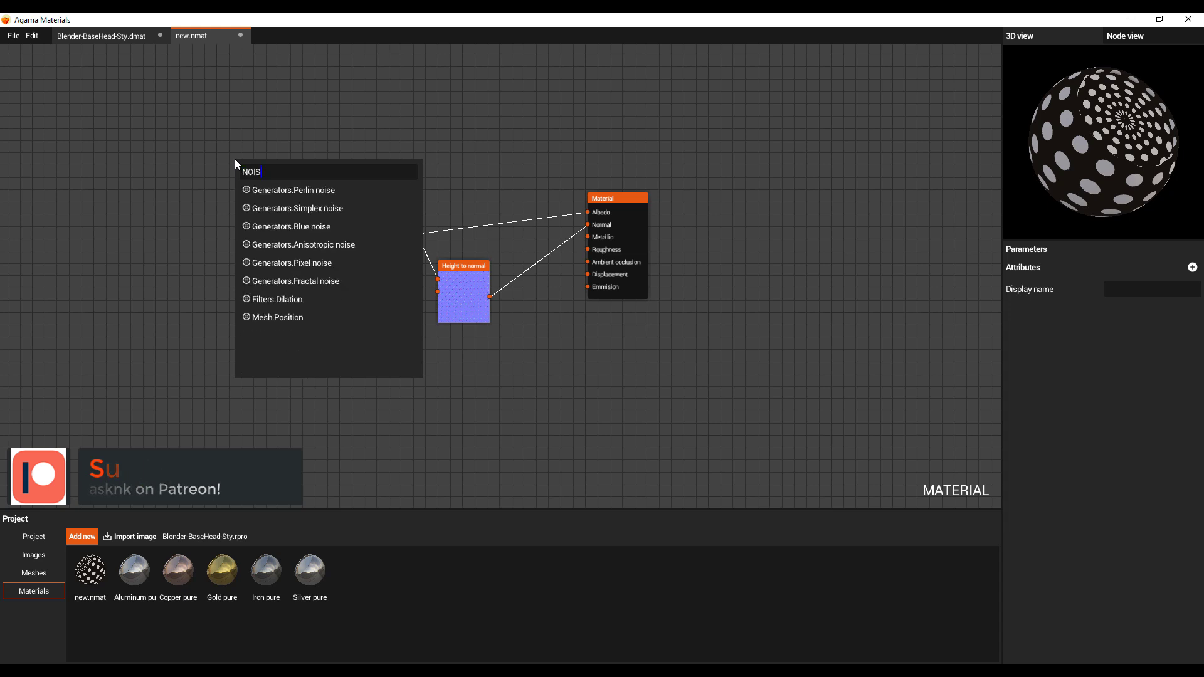
{"action": "left_click", "coordinate": [325, 191]}
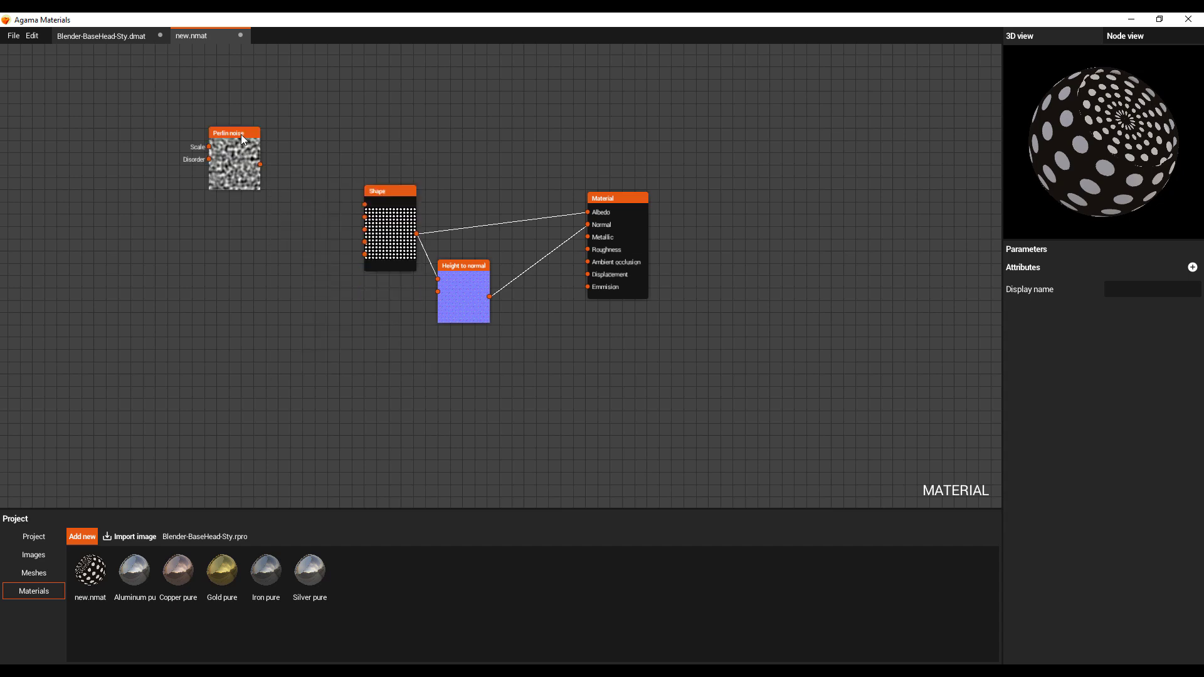
{"action": "left_click_drag", "start_coordinate": [241, 134], "coordinate": [483, 133]}
{"action": "scroll", "coordinate": [510, 160], "scroll_direction": "up", "scroll_amount": 3}
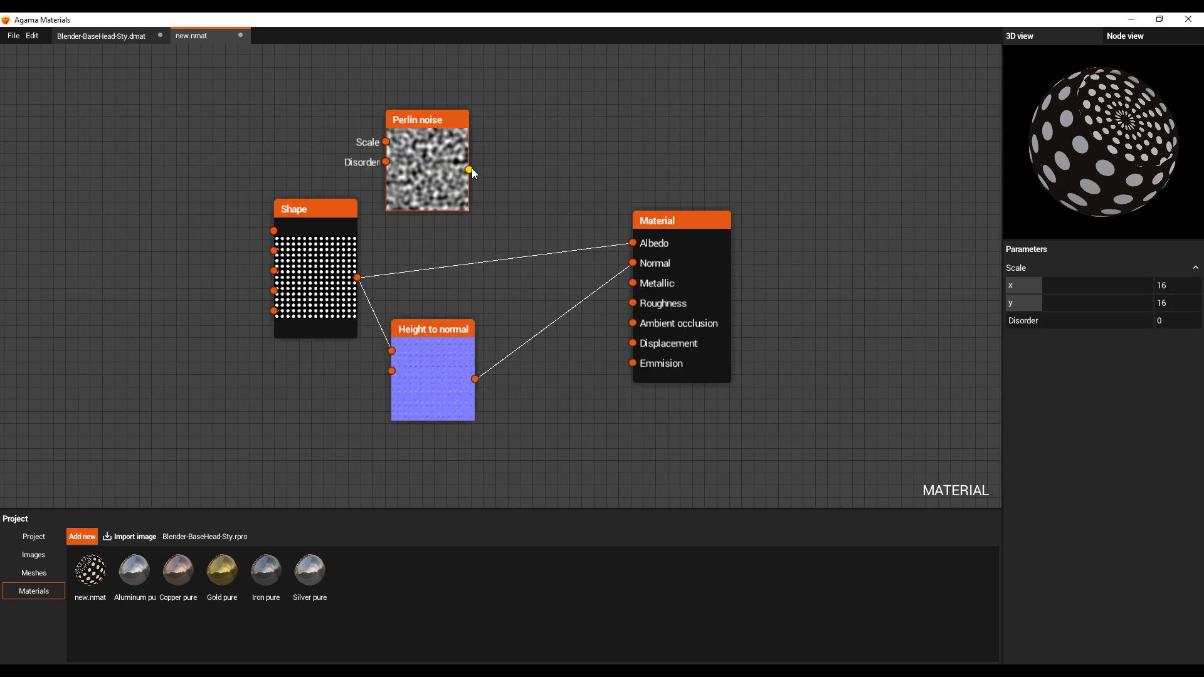
{"action": "left_click_drag", "start_coordinate": [473, 174], "coordinate": [635, 245]}
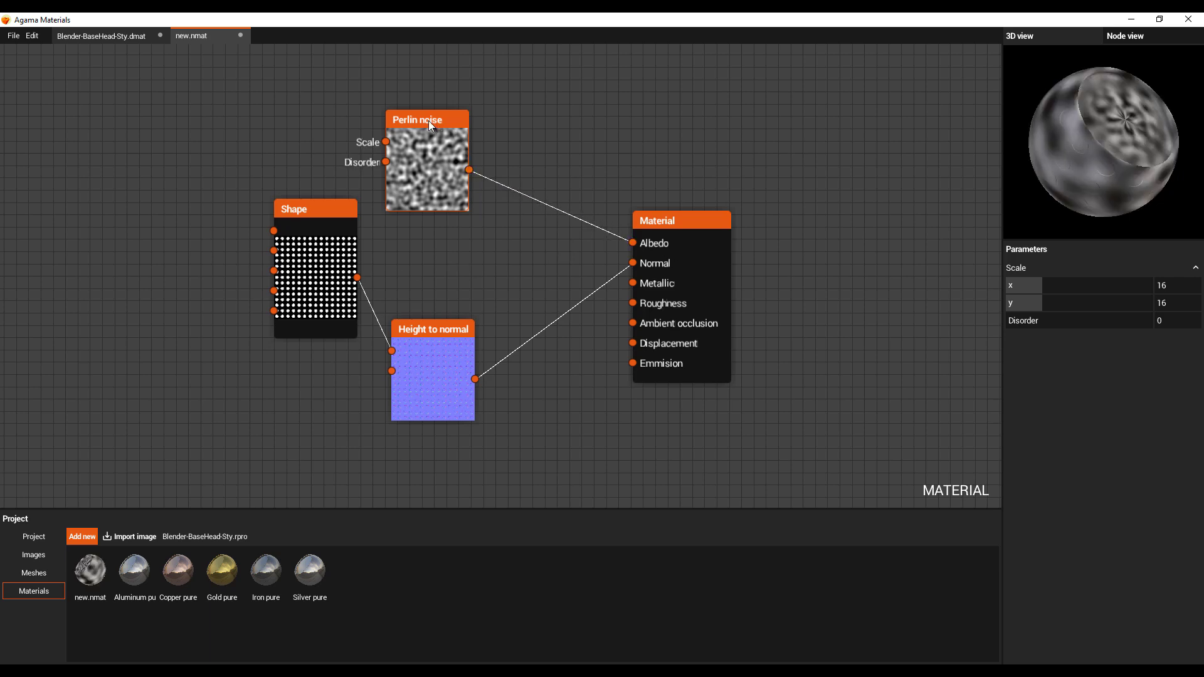
{"action": "left_click_drag", "start_coordinate": [428, 120], "coordinate": [490, 205]}
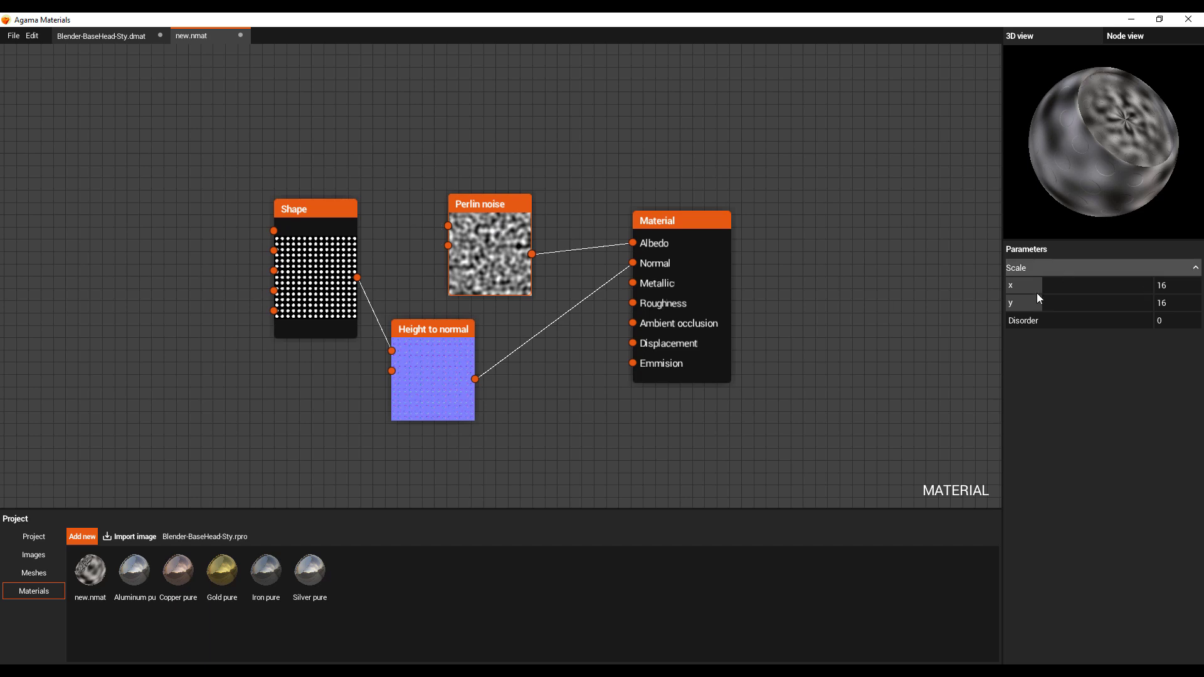
{"action": "left_click_drag", "start_coordinate": [1043, 285], "coordinate": [1071, 325]}
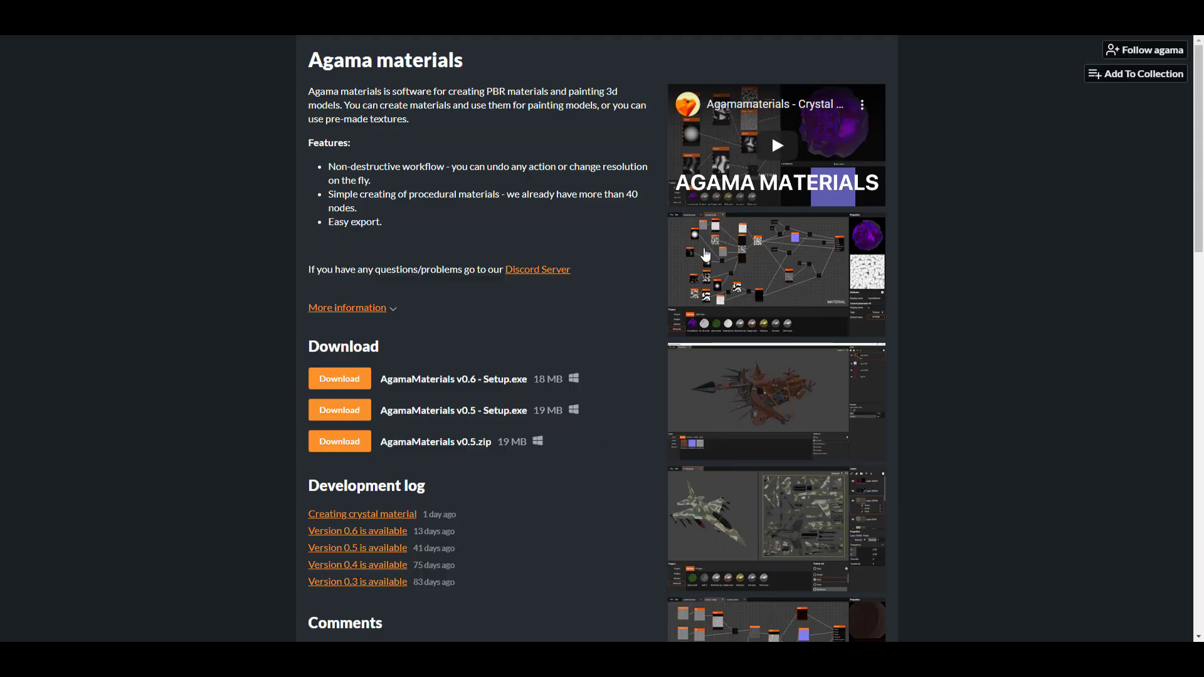
- Browse the Agama materials itch.io screenshot gallery, then scroll back to the page top
{"action": "scroll", "coordinate": [557, 343], "scroll_direction": "down", "scroll_amount": 4}
{"action": "scroll", "coordinate": [556, 344], "scroll_direction": "up", "scroll_amount": 4}
{"action": "left_click", "coordinate": [721, 265]}
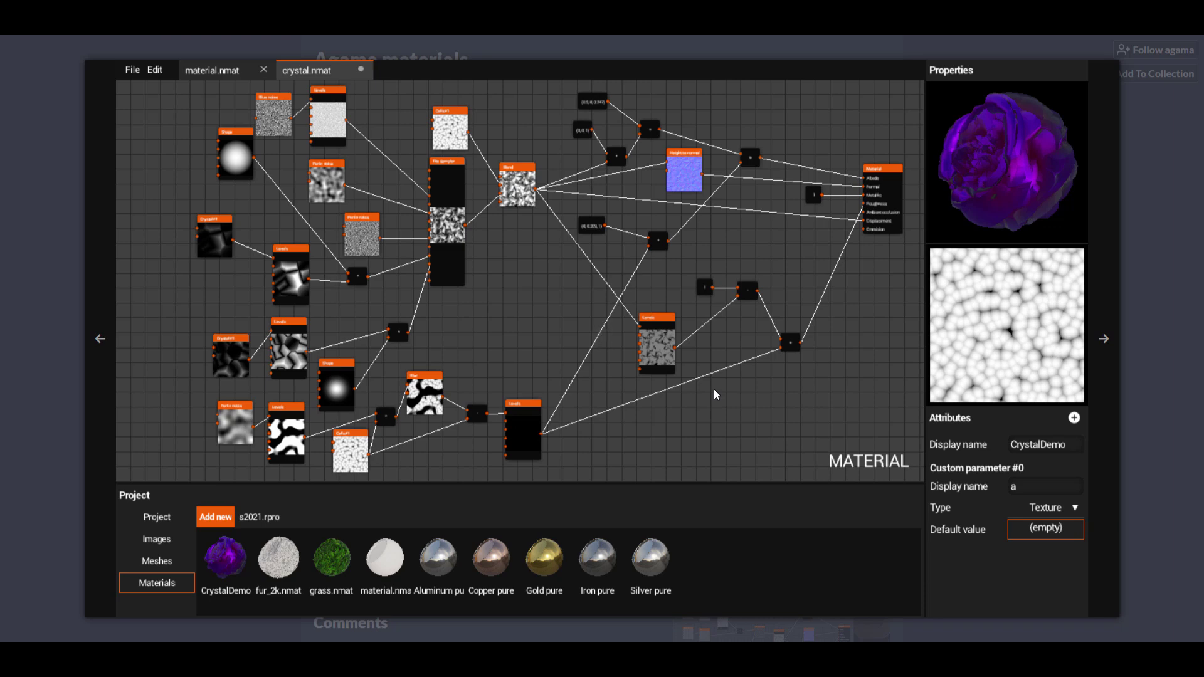
{"action": "left_click", "coordinate": [99, 349]}
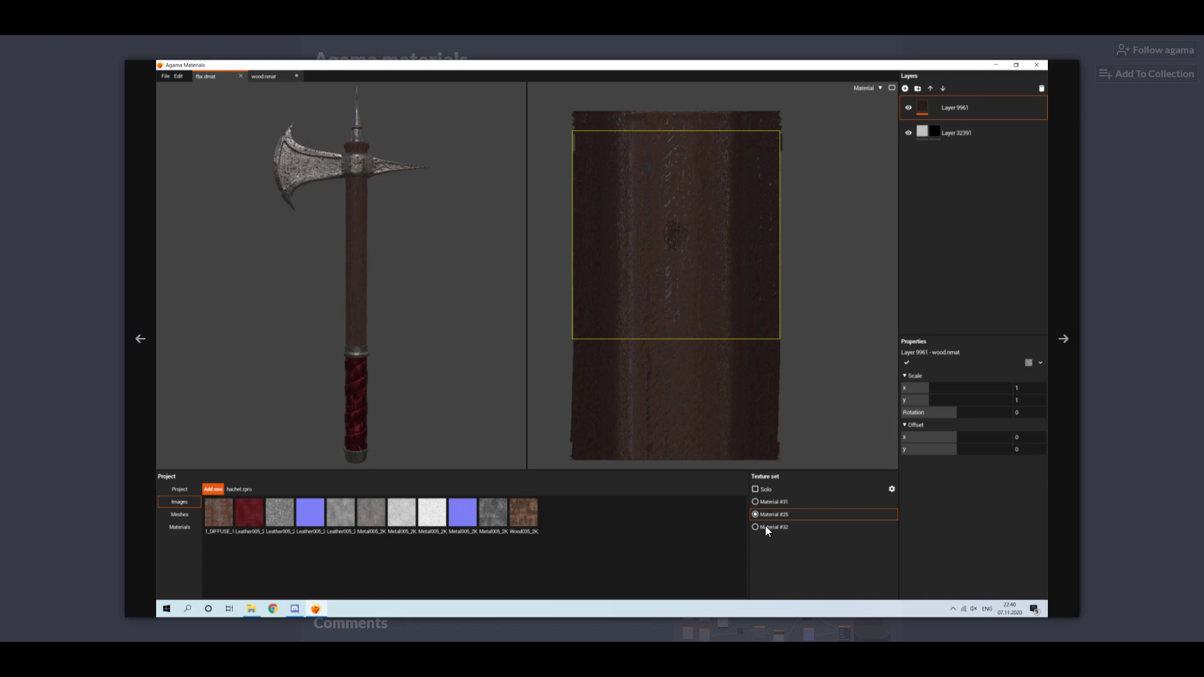
{"action": "left_click", "coordinate": [143, 355]}
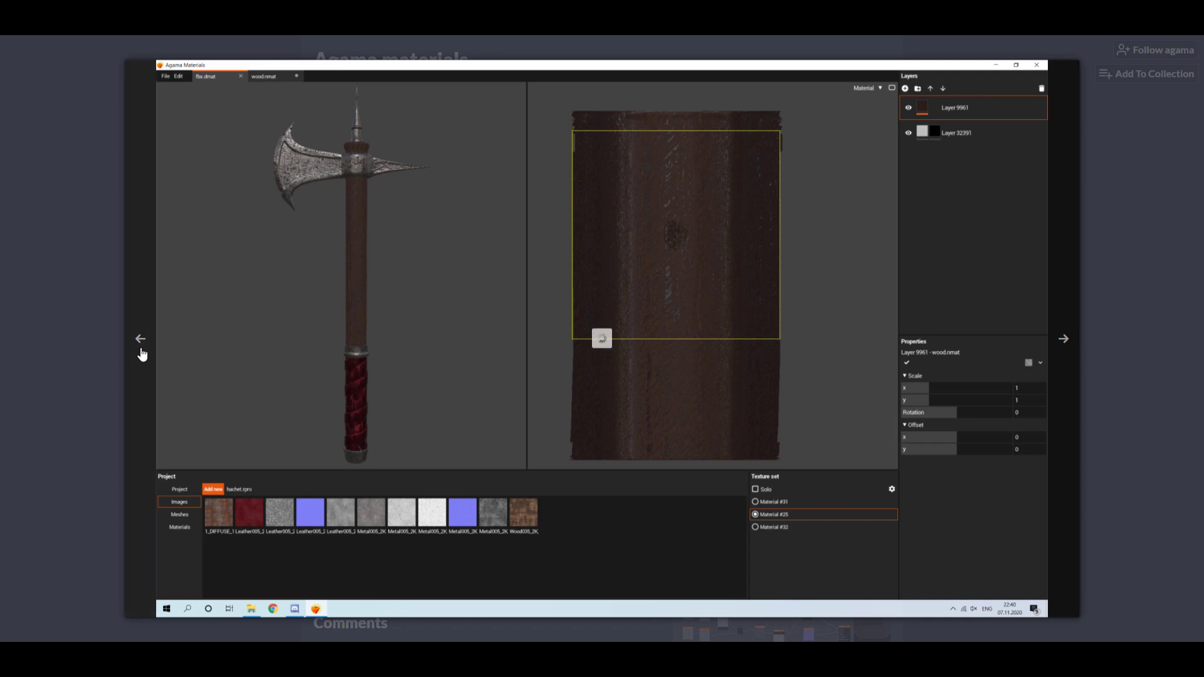
{"action": "left_click", "coordinate": [143, 353]}
{"action": "key", "text": "Escape"}
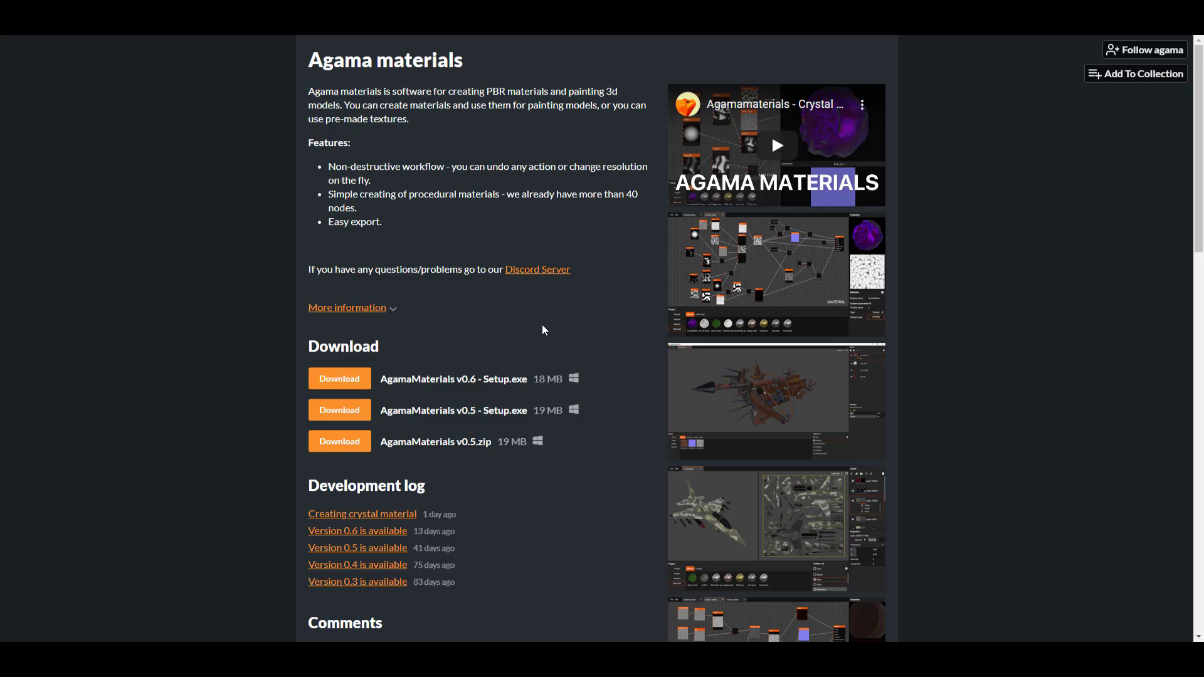
{"action": "scroll", "coordinate": [487, 281], "scroll_direction": "down", "scroll_amount": 8}
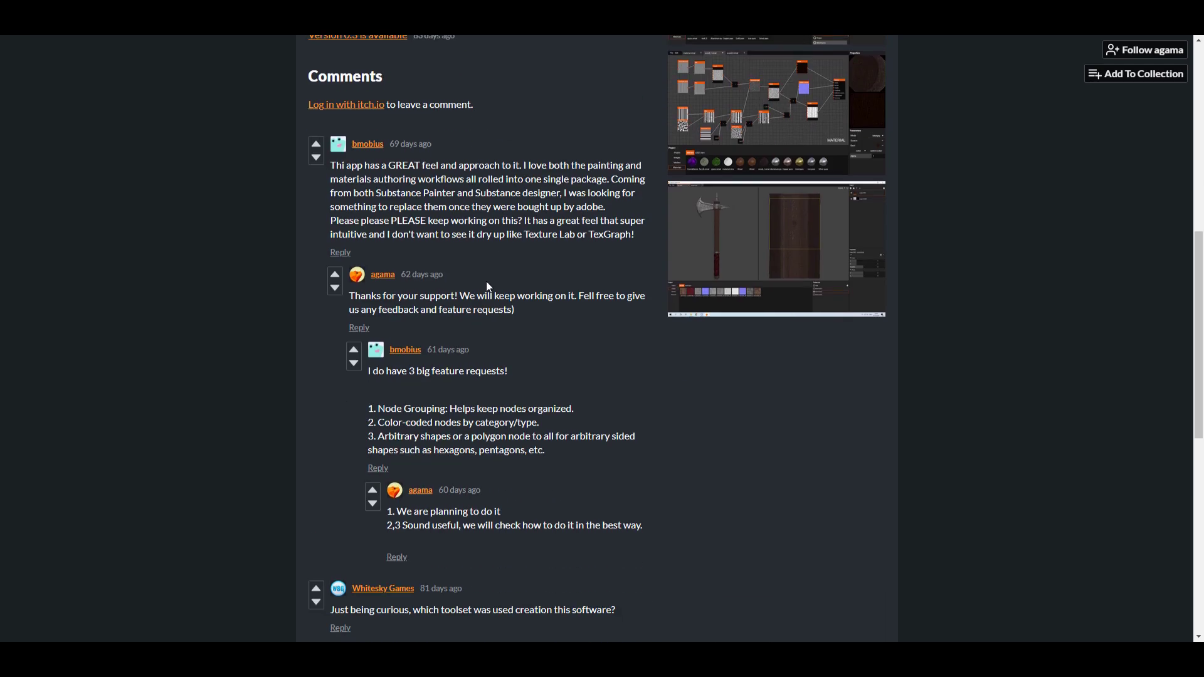
{"action": "scroll", "coordinate": [488, 283], "scroll_direction": "up", "scroll_amount": 8}
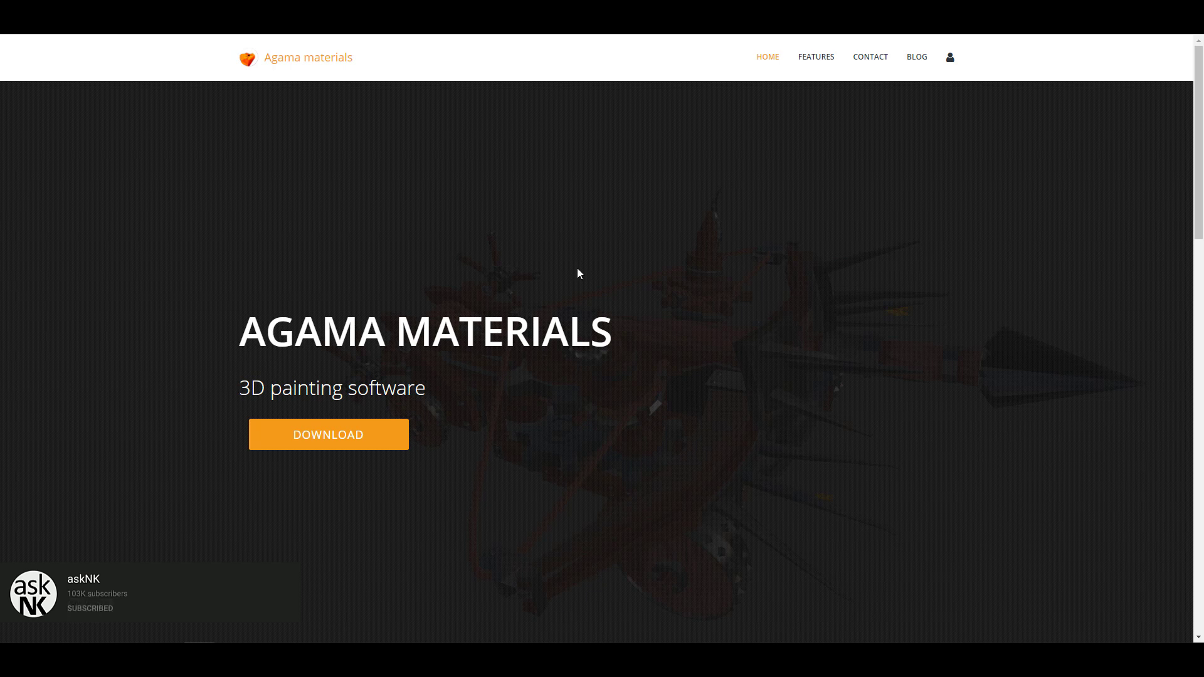
- Scroll the Agama Materials home page down to the Our Features section
{"action": "scroll", "coordinate": [577, 269], "scroll_direction": "down", "scroll_amount": 5}
{"action": "scroll", "coordinate": [577, 269], "scroll_direction": "up", "scroll_amount": 3}
{"action": "scroll", "coordinate": [578, 273], "scroll_direction": "up", "scroll_amount": 2}
{"action": "scroll", "coordinate": [591, 252], "scroll_direction": "down", "scroll_amount": 4}
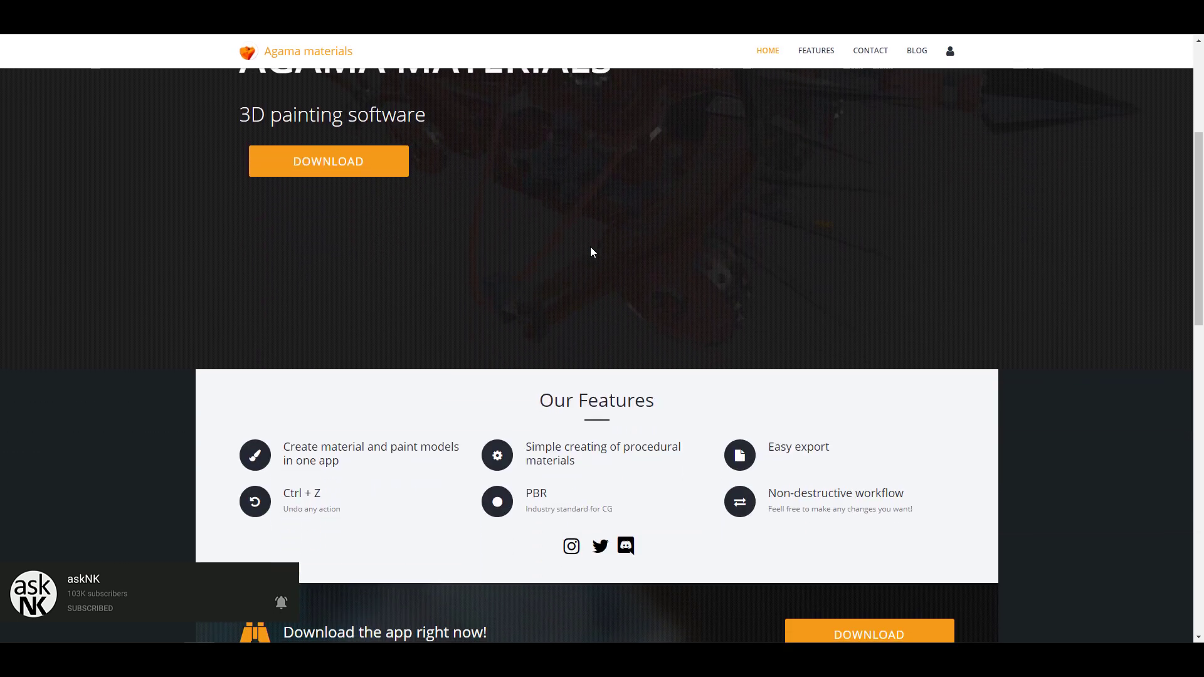